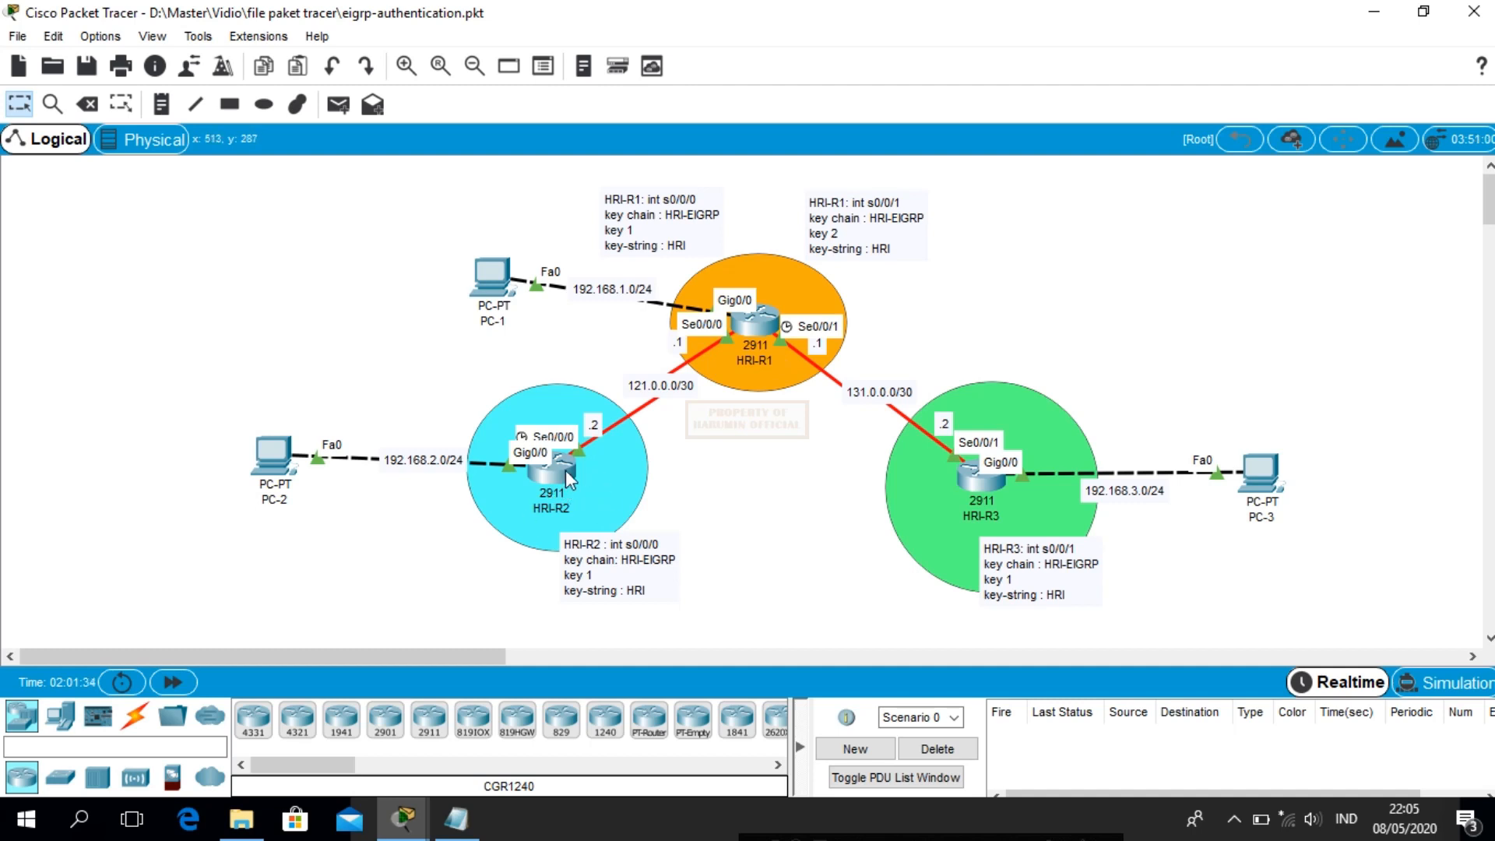
List HRI-R1's EIGRP-learned routes with show ip route eigrp
mouse_move(565, 469)
click(754, 330)
key(Return)
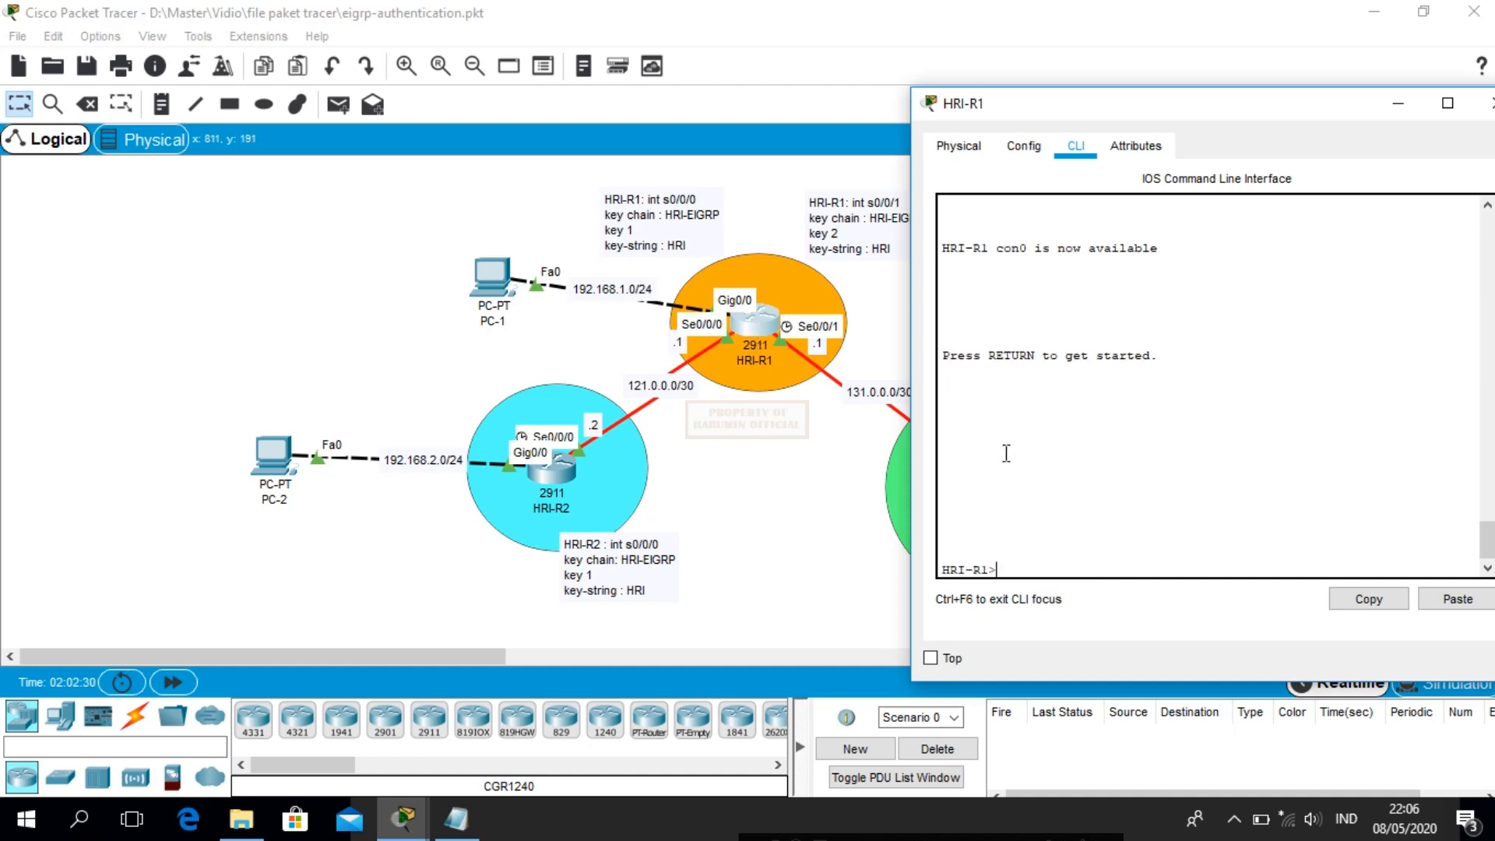
text(en)
key(Return)
text(sho)
key(Tab)
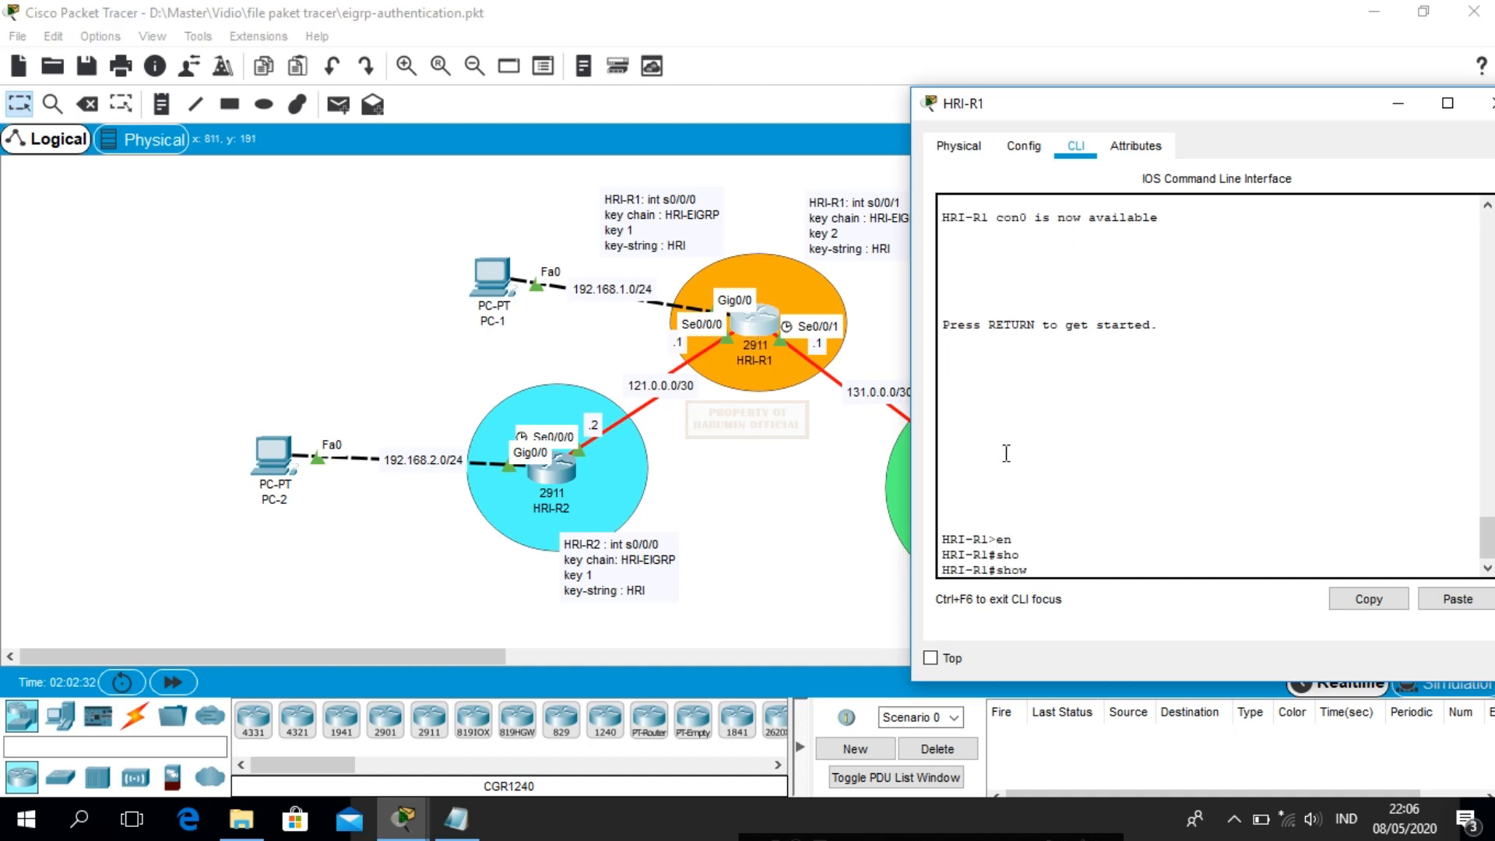
text(ip ro)
key(Tab)
text(ei)
key(Tab)
key(Return)
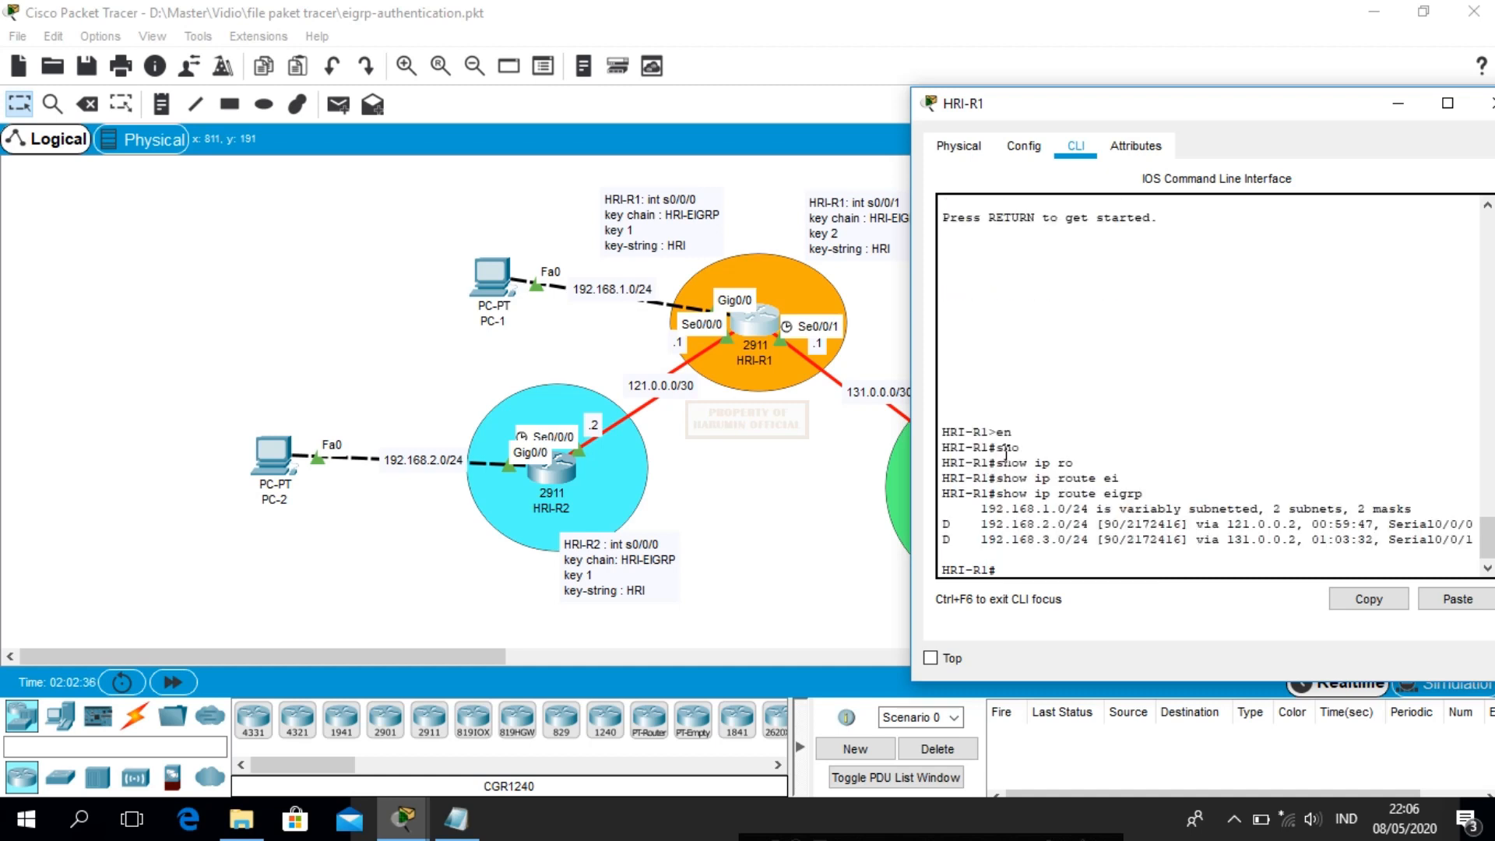
drag(1113, 113, 894, 140)
click(1274, 136)
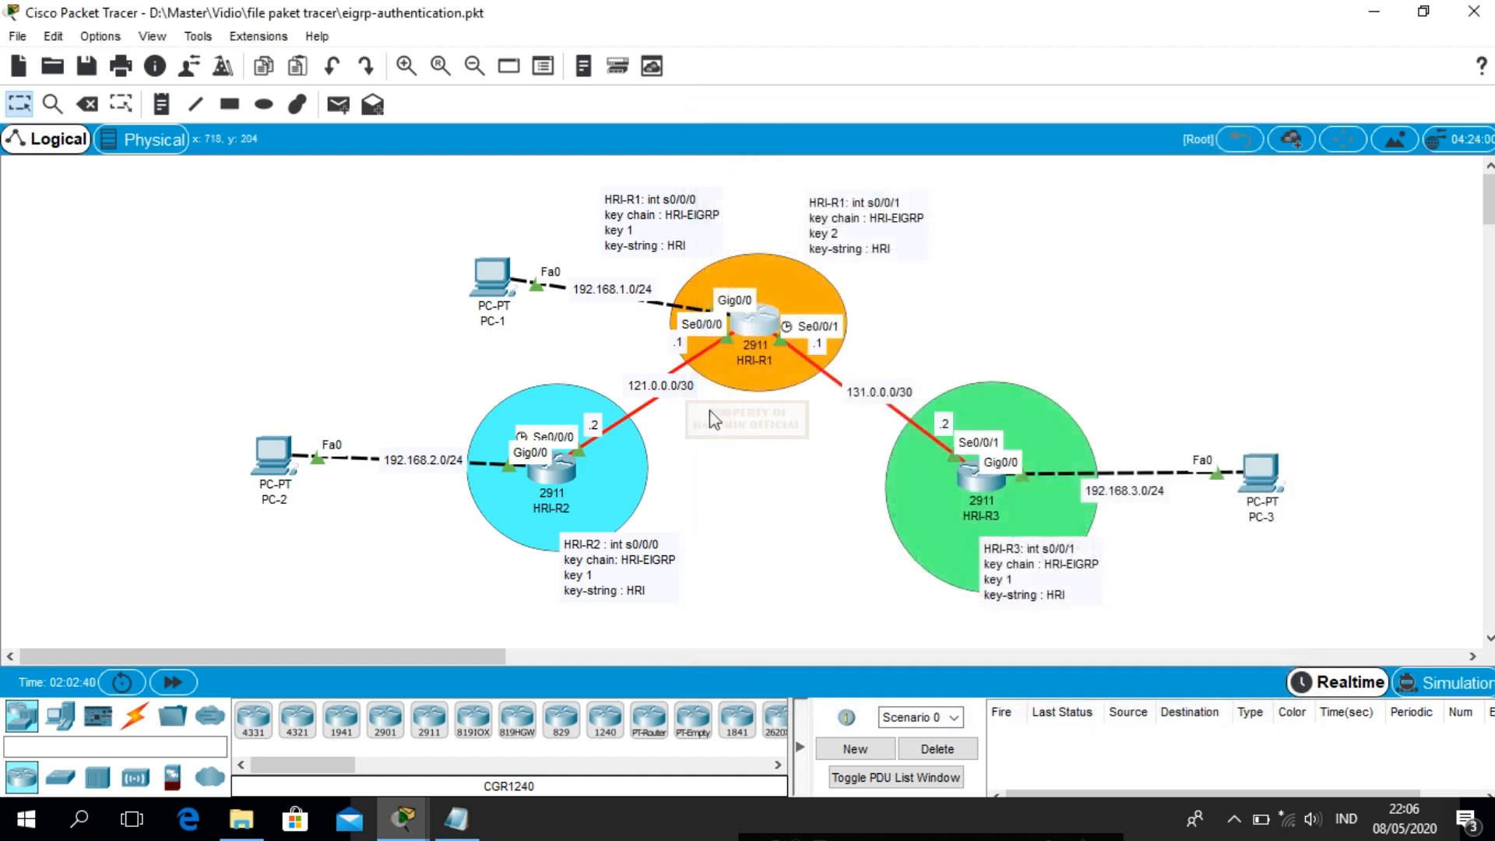
List HRI-R2's EIGRP-learned routes with show ip route eigrp
click(552, 479)
text(en)
key(Return)
text(sho)
key(Tab)
text(ip route ei)
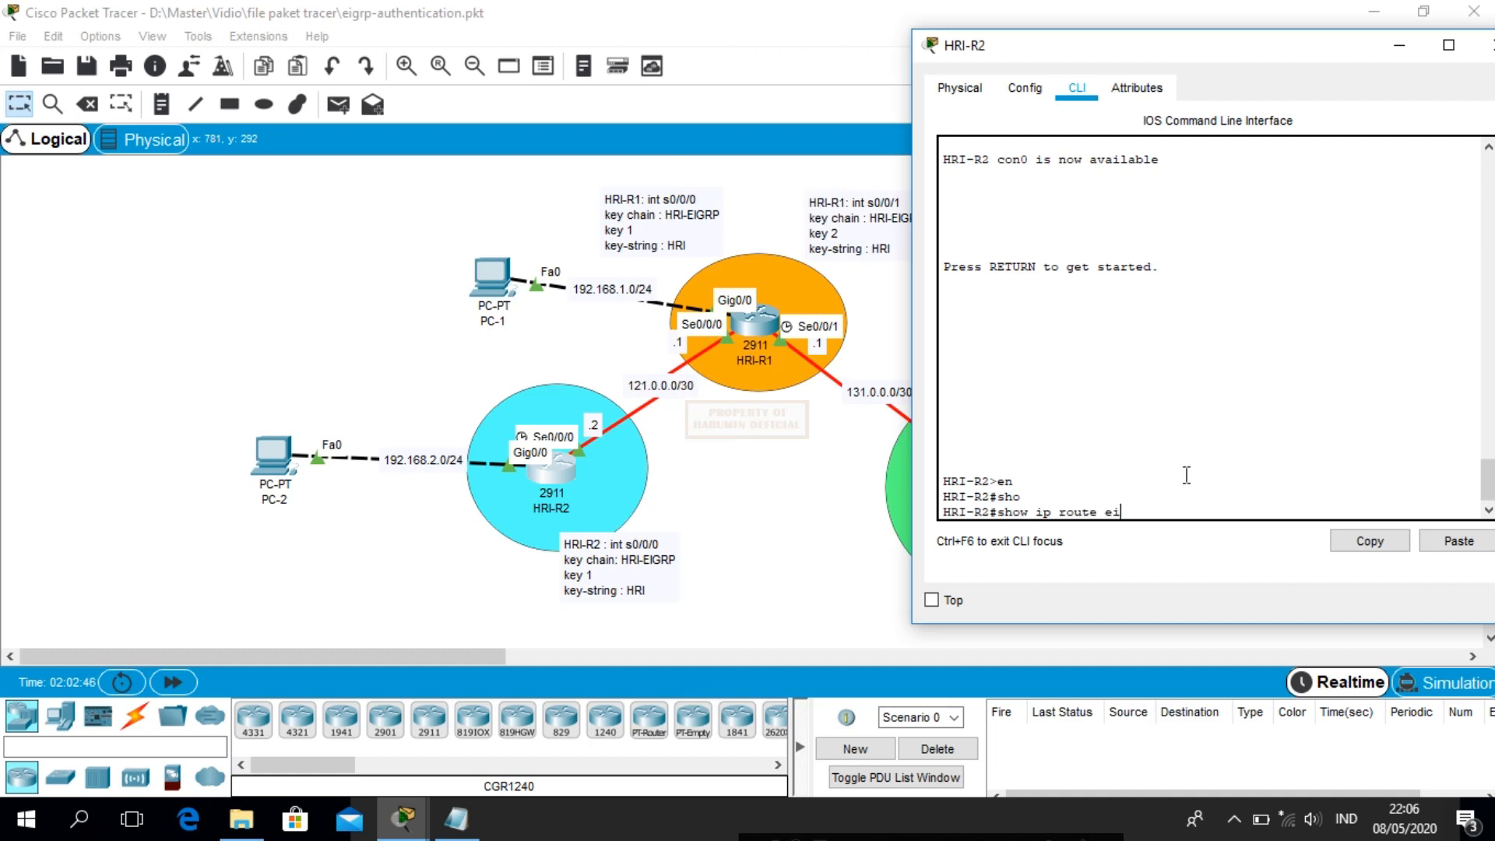
key(Tab)
key(Return)
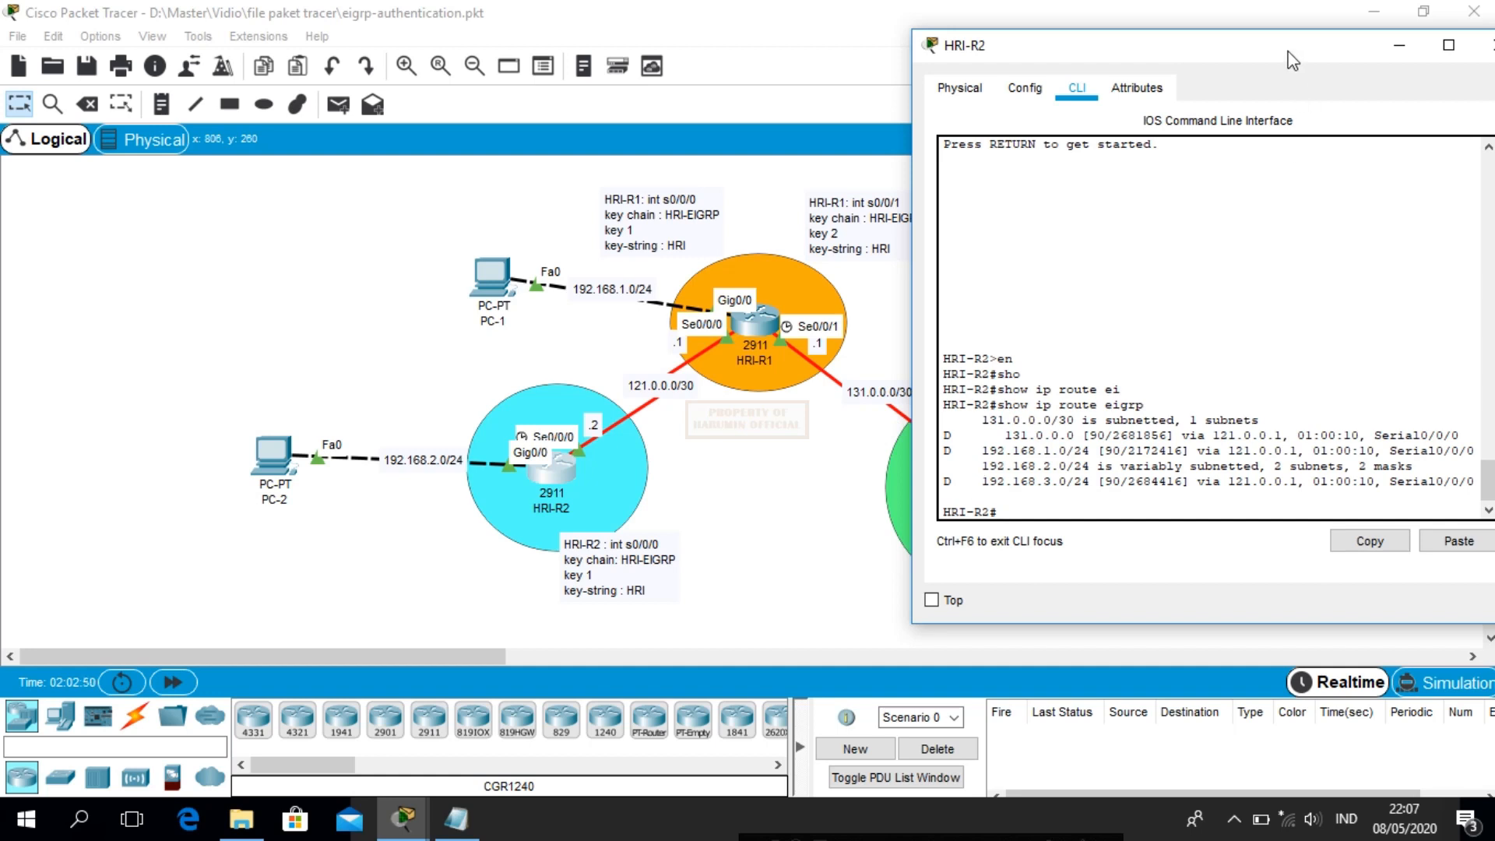
drag(1293, 60, 1015, 60)
click(1222, 49)
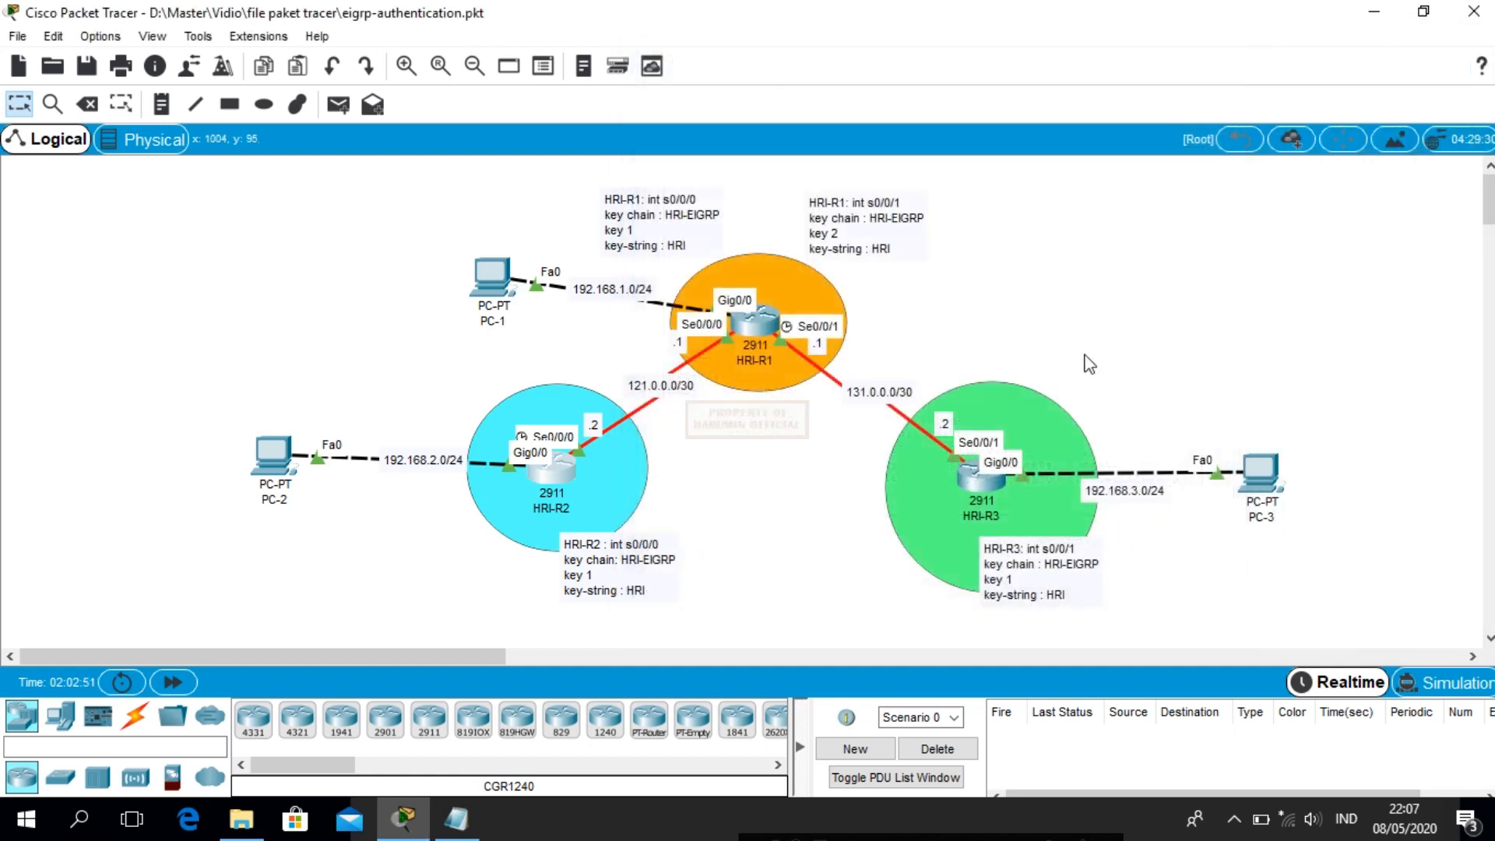
List HRI-R3's EIGRP-learned routes with show ip route eigrp
click(985, 489)
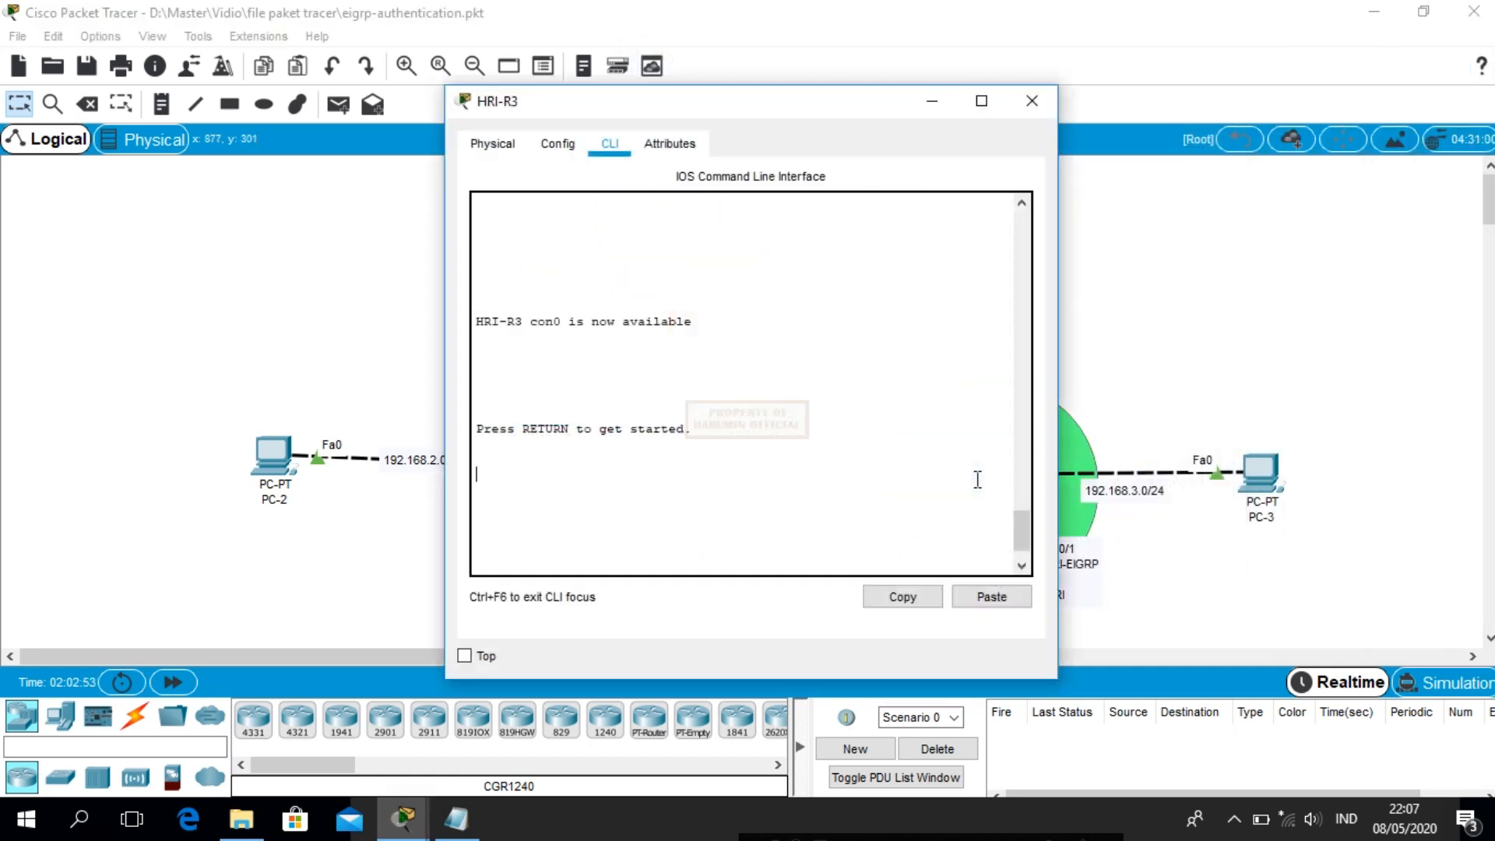
key(Return)
key(Return)
text(en)
key(Return)
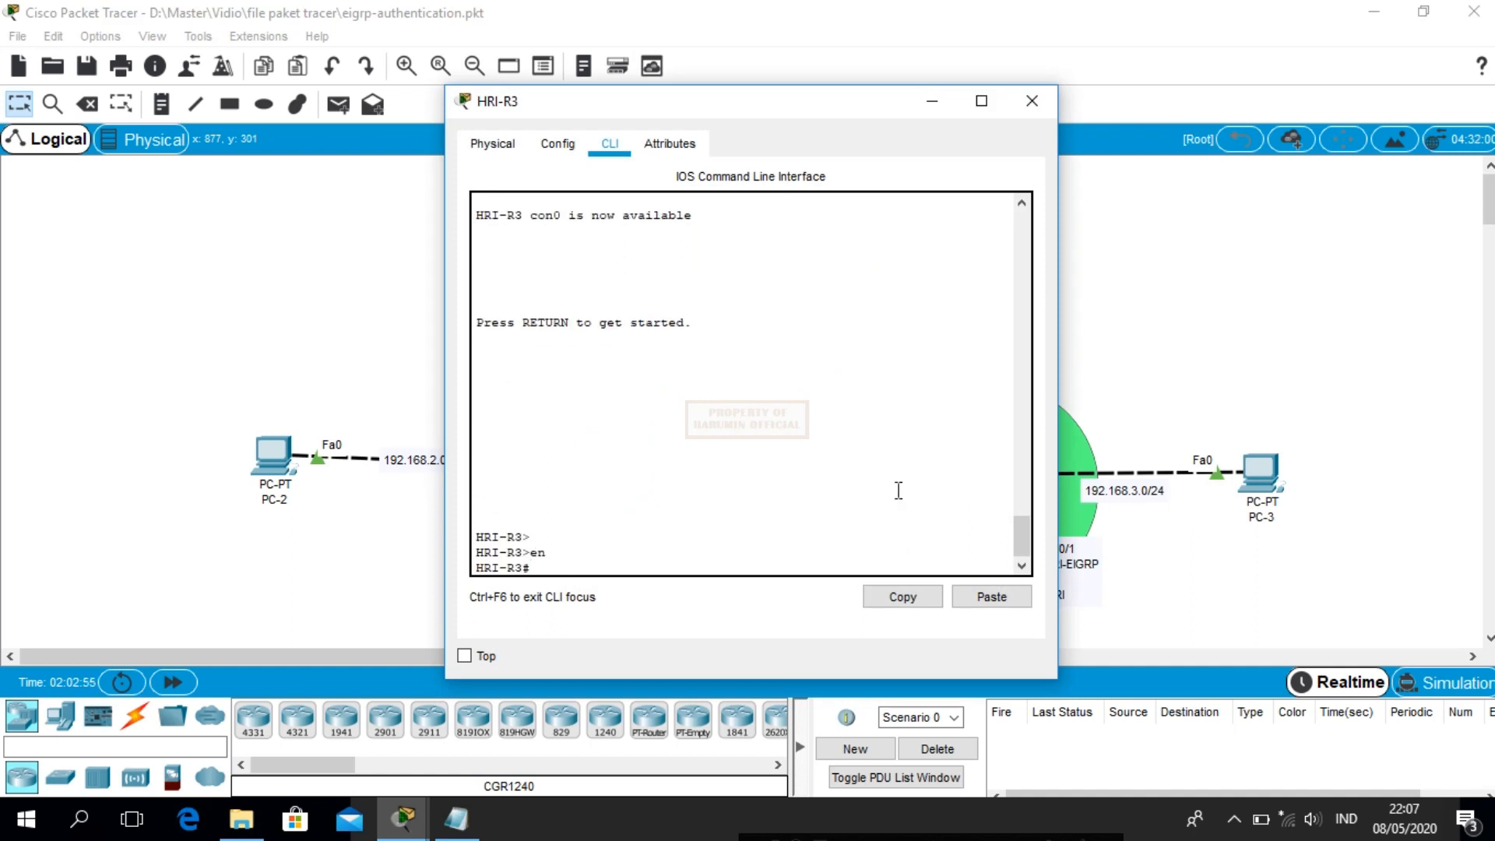
text(sho)
key(Tab)
text(ip ro)
key(Tab)
text(ei)
key(Tab)
key(Return)
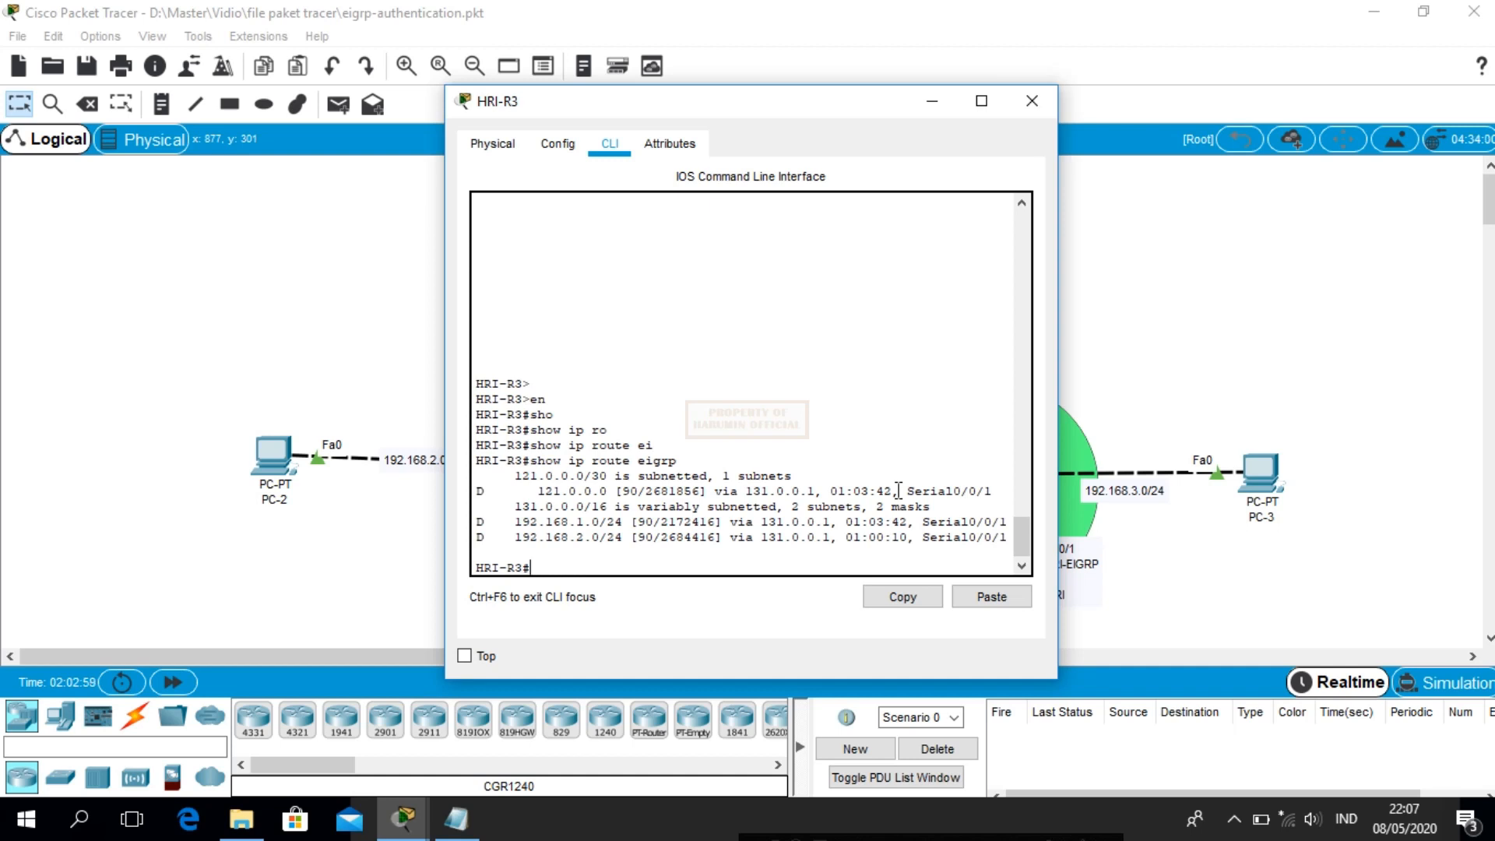
click(1030, 103)
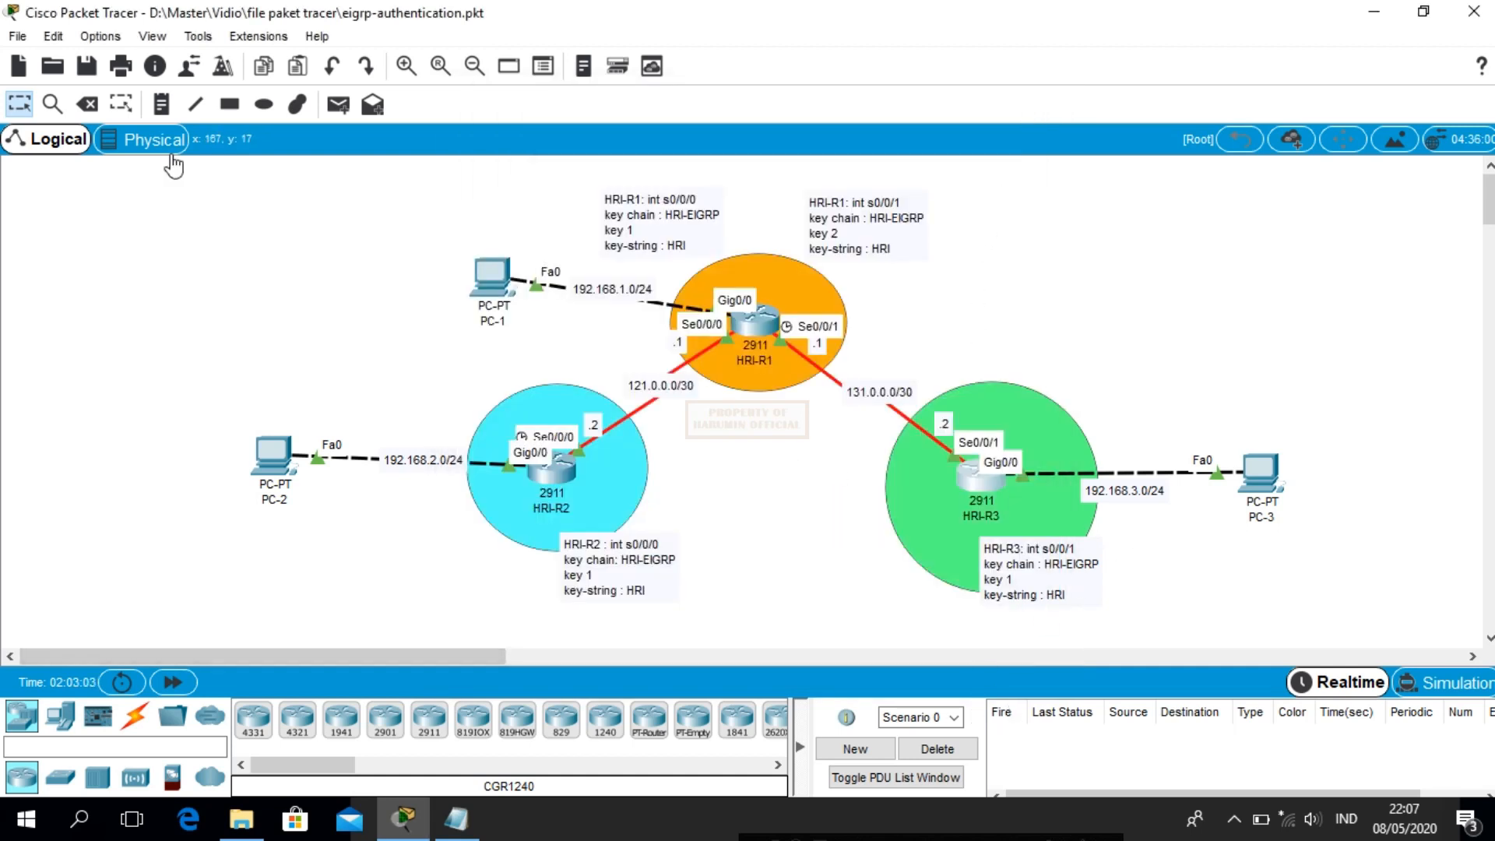
Send test pings PC-1→PC-3, PC-1→PC-2 and PC-2→PC-3, then clear them
click(337, 106)
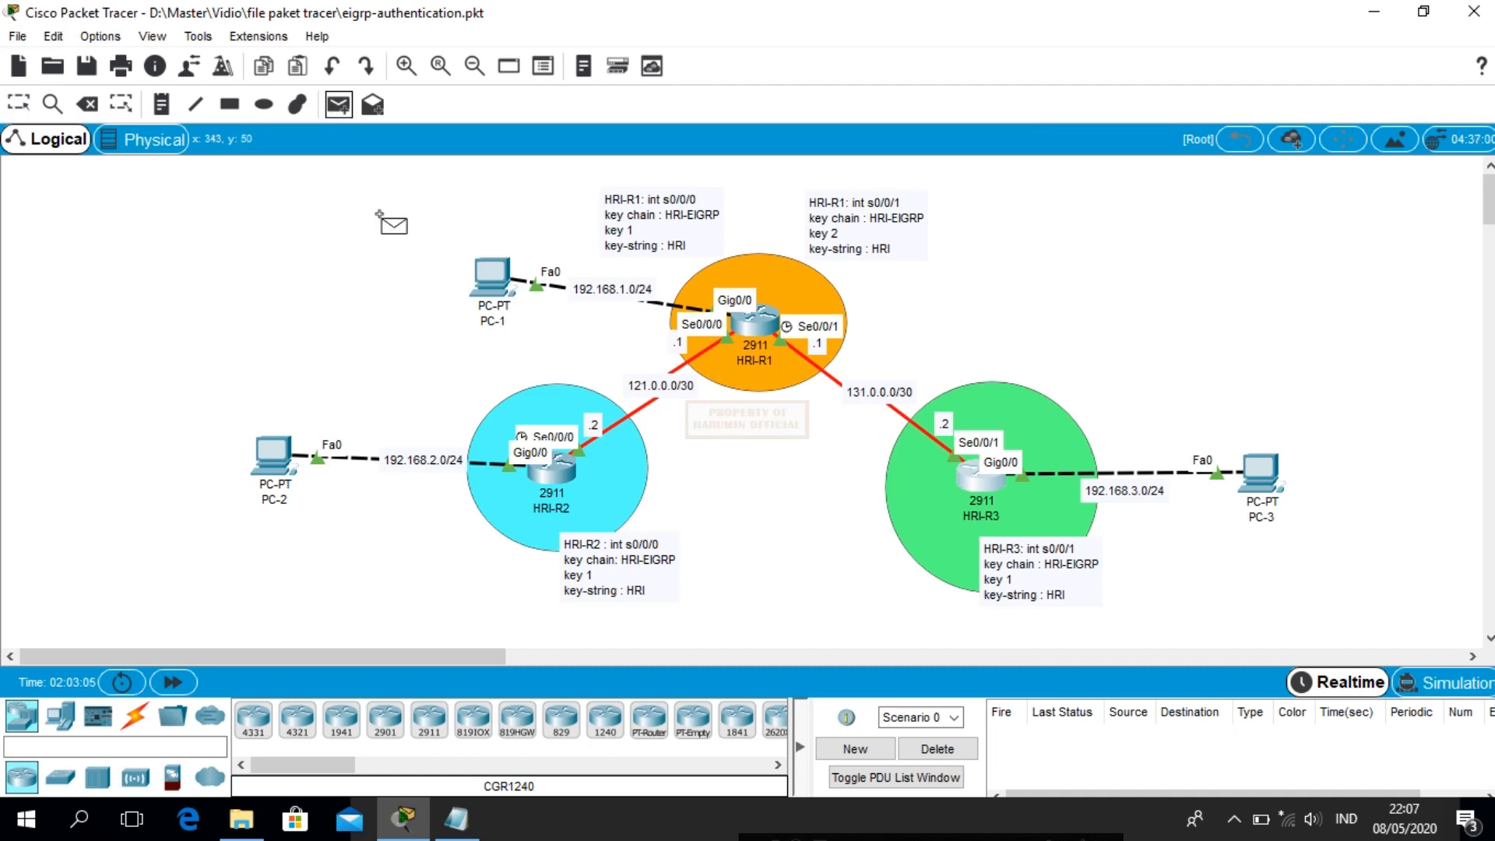
click(486, 274)
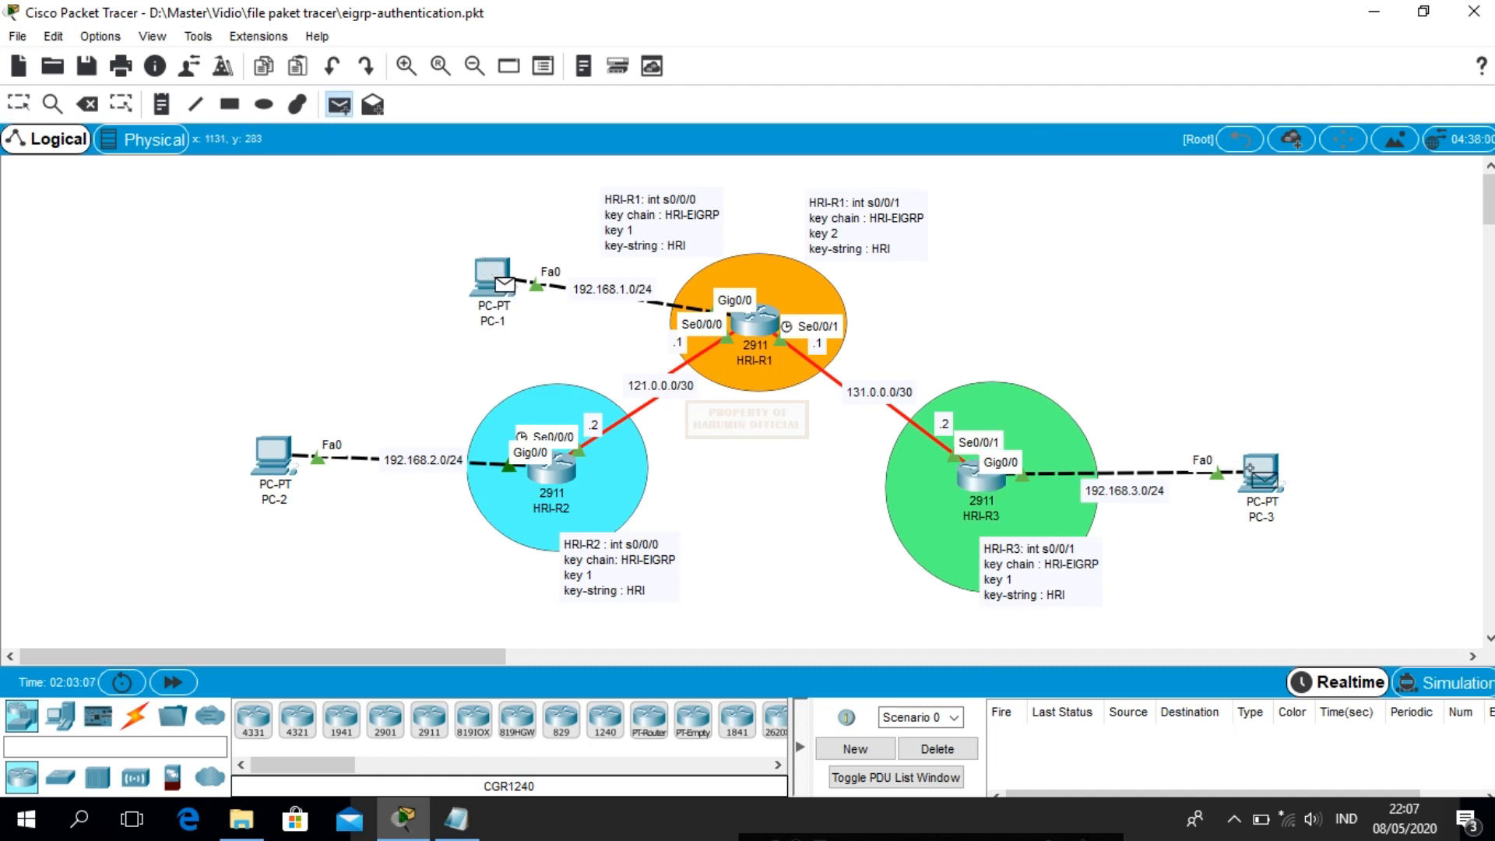
click(1257, 474)
click(337, 104)
click(495, 272)
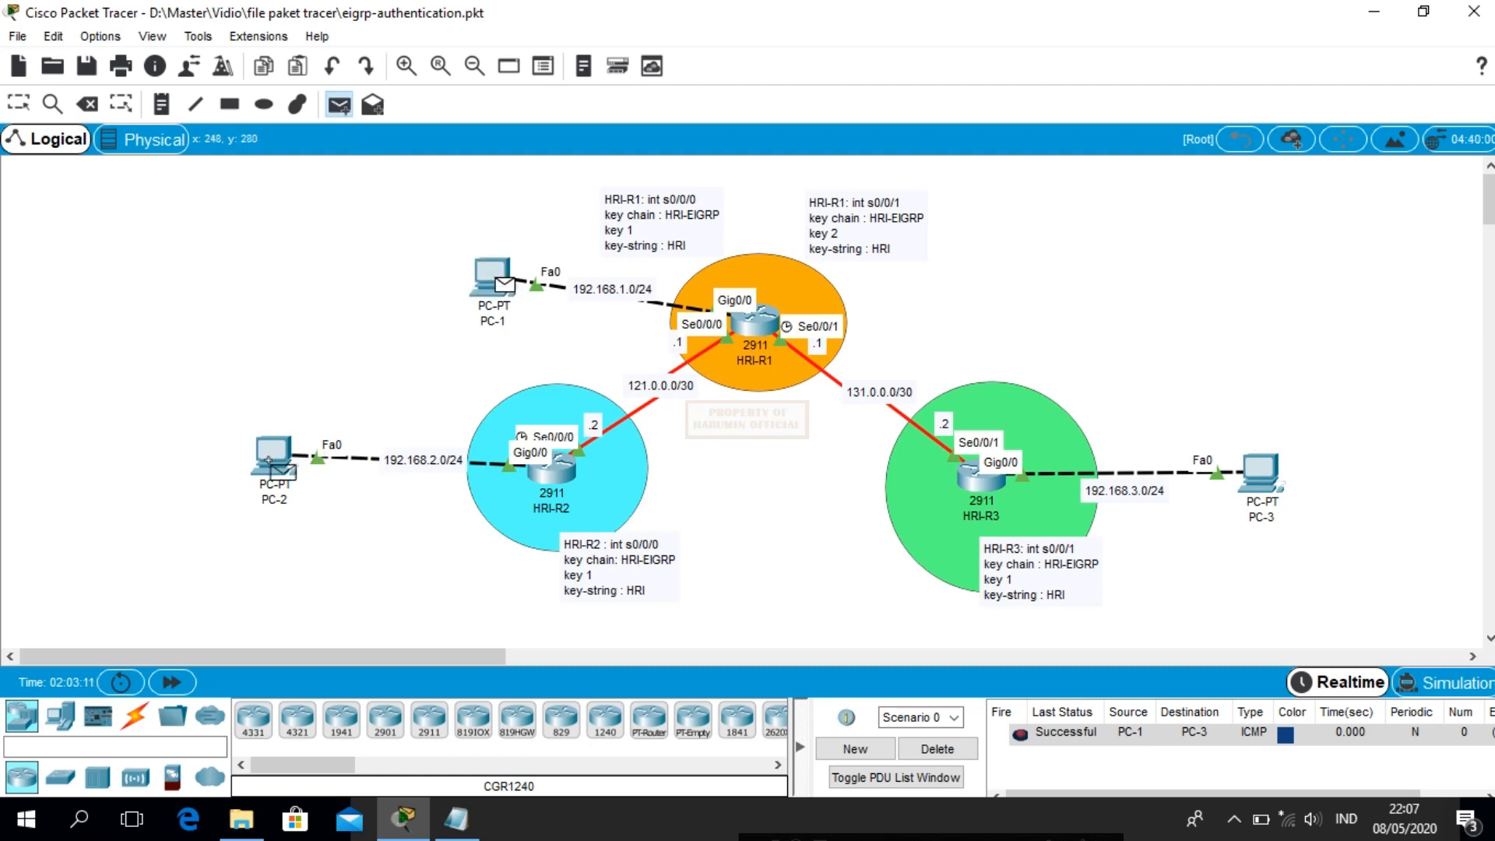
click(274, 458)
click(339, 104)
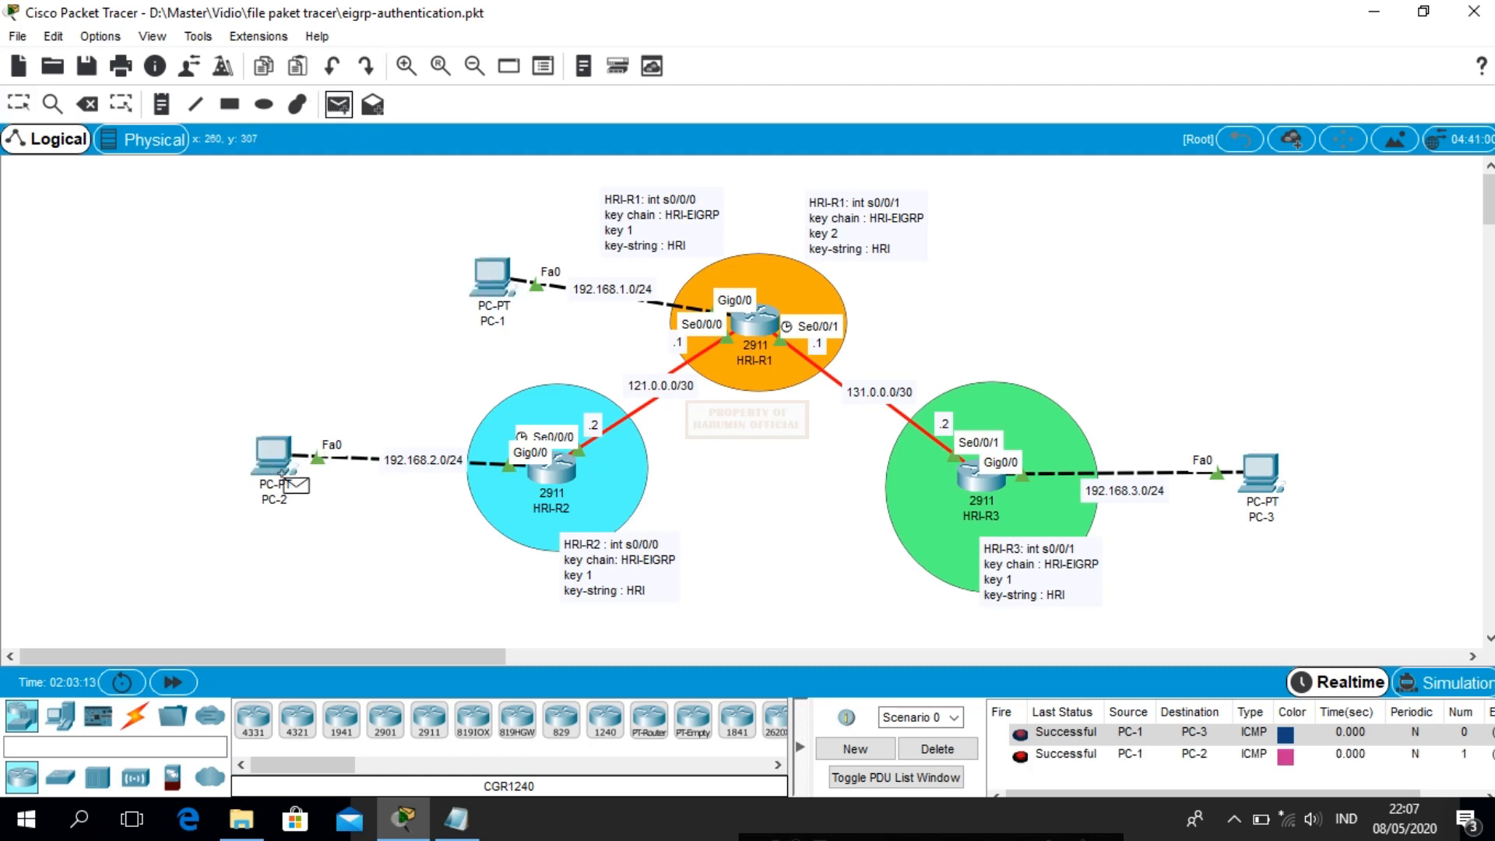
click(277, 460)
click(1261, 470)
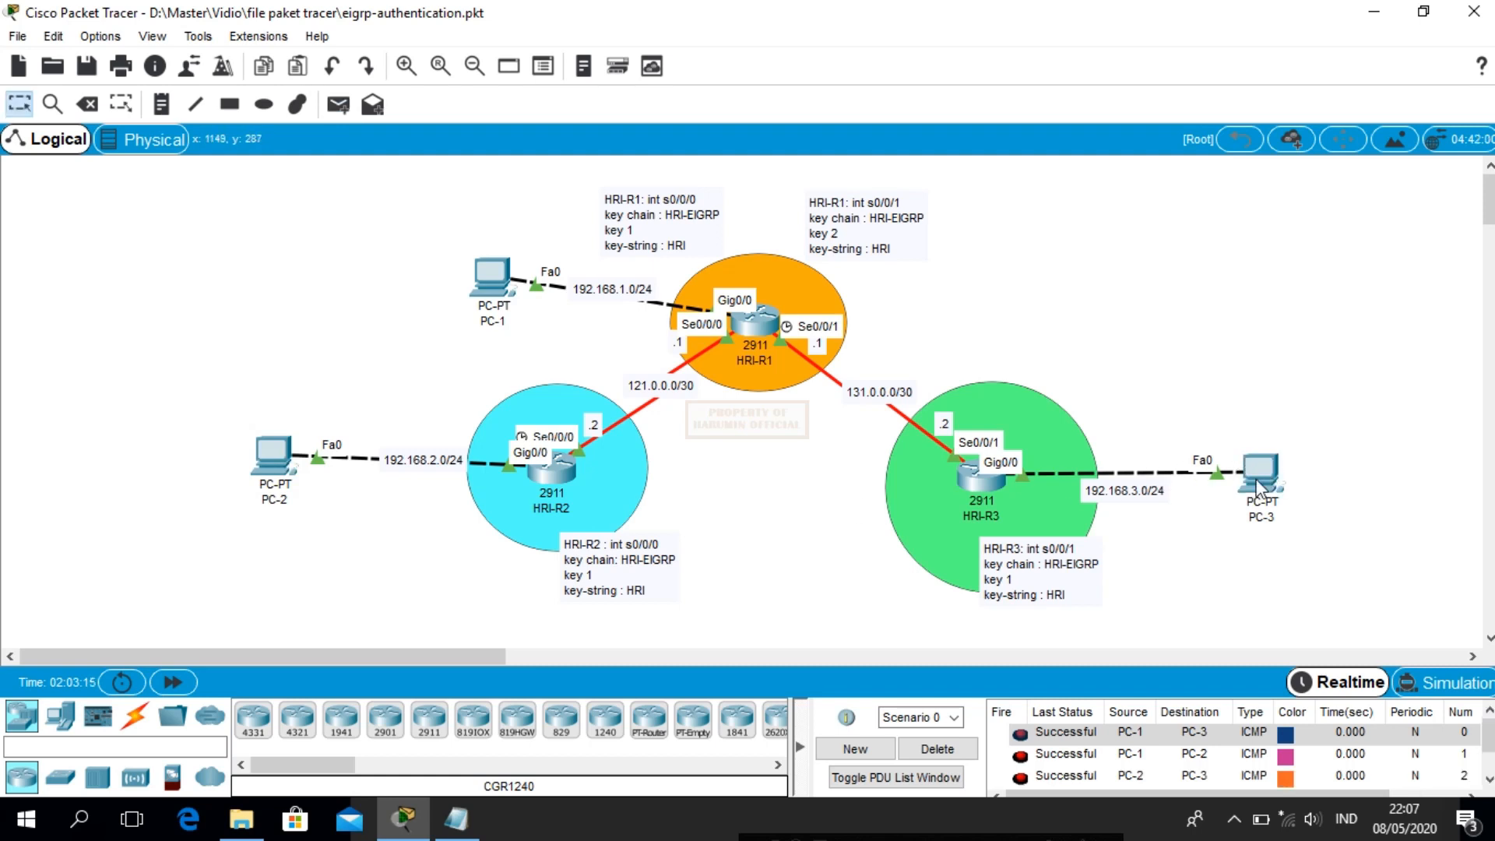
click(924, 751)
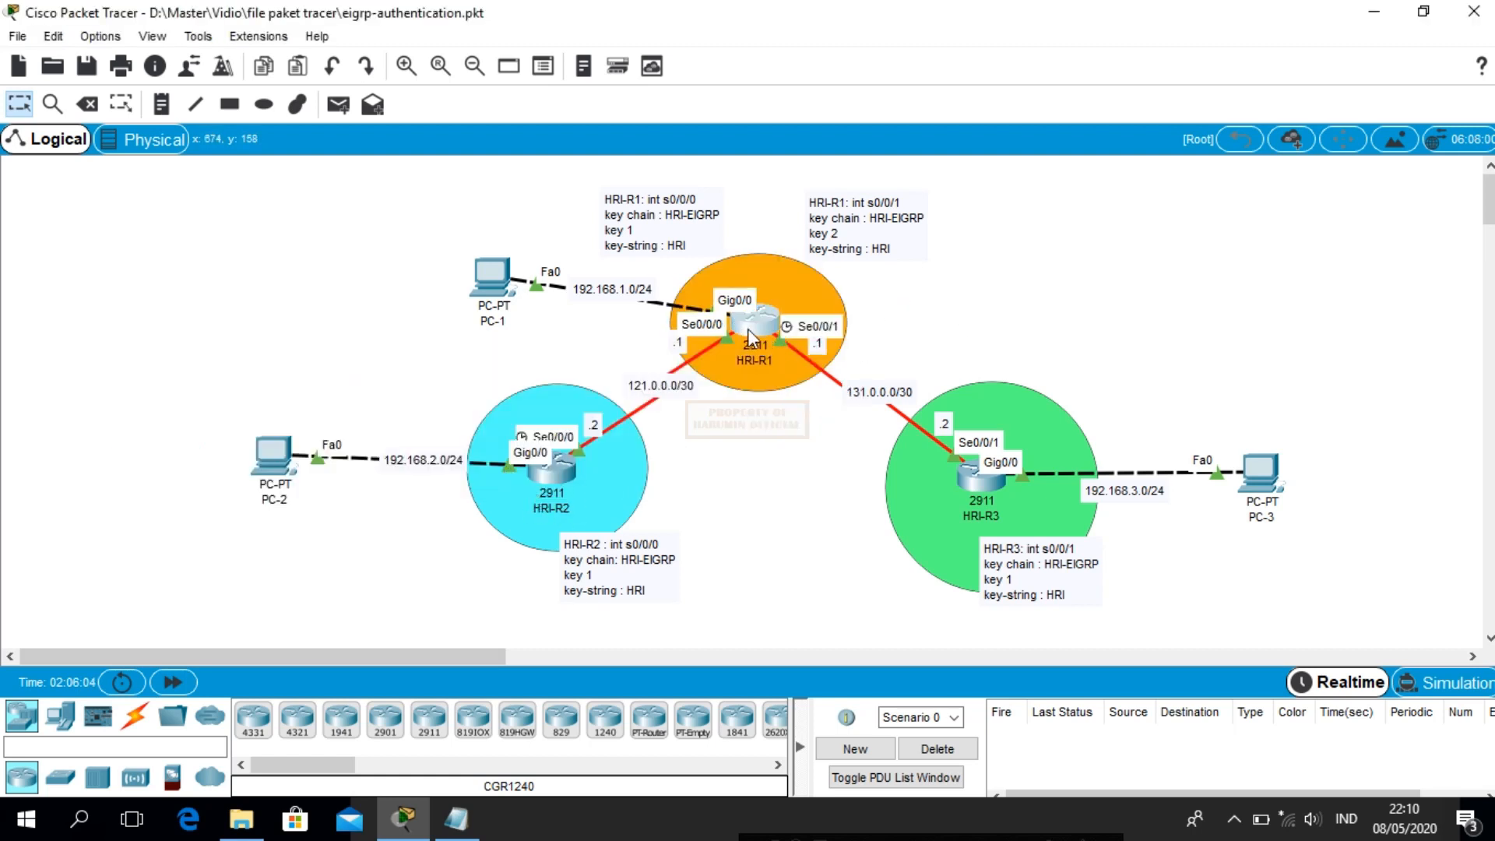
On HRI-R1, enter global configuration and create the key chain HRI-EIGRP
click(747, 328)
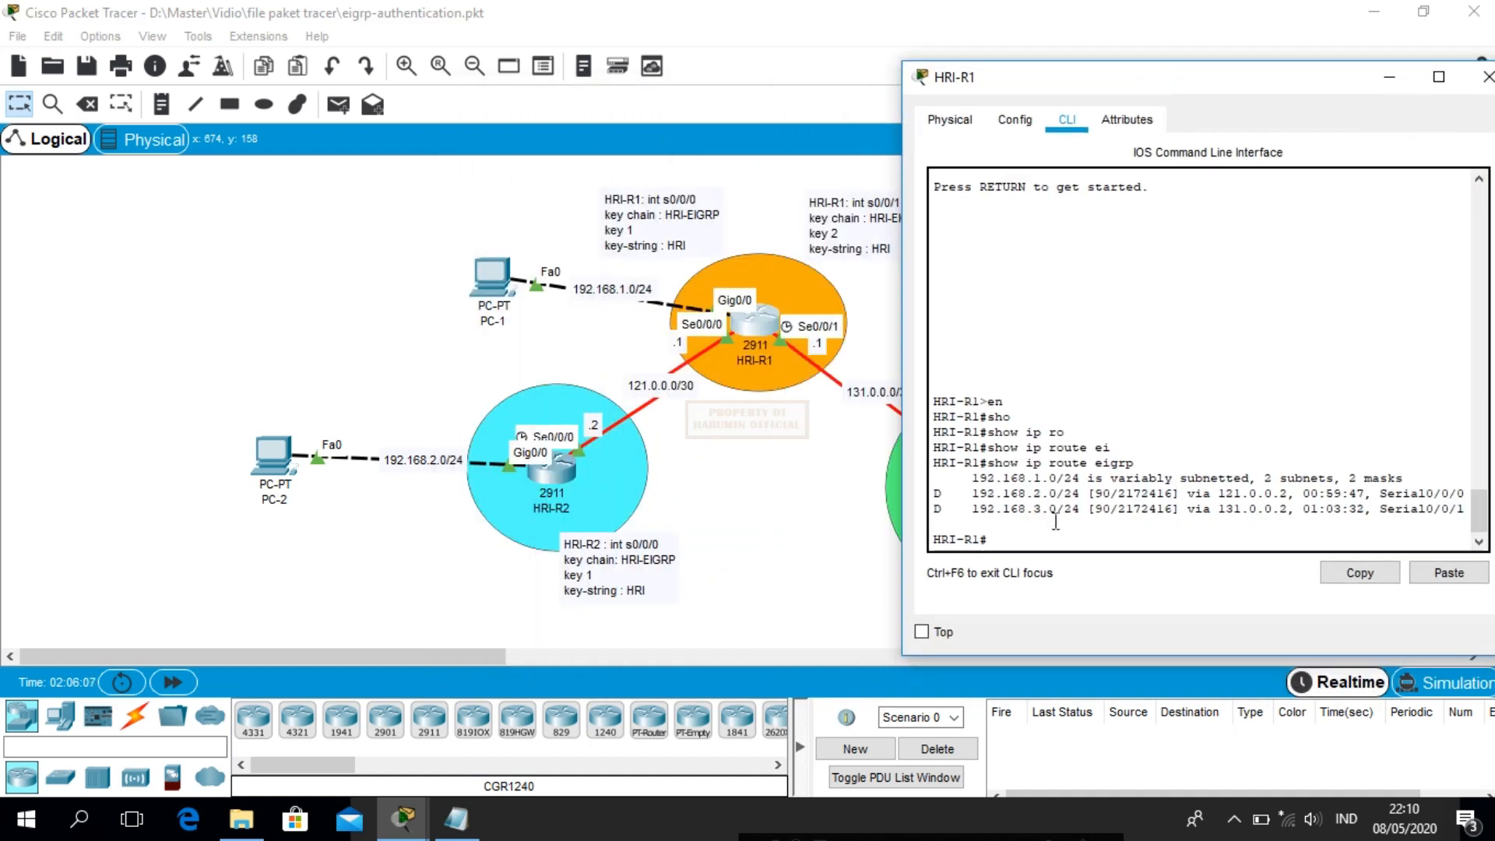
text(conf t)
key(Return)
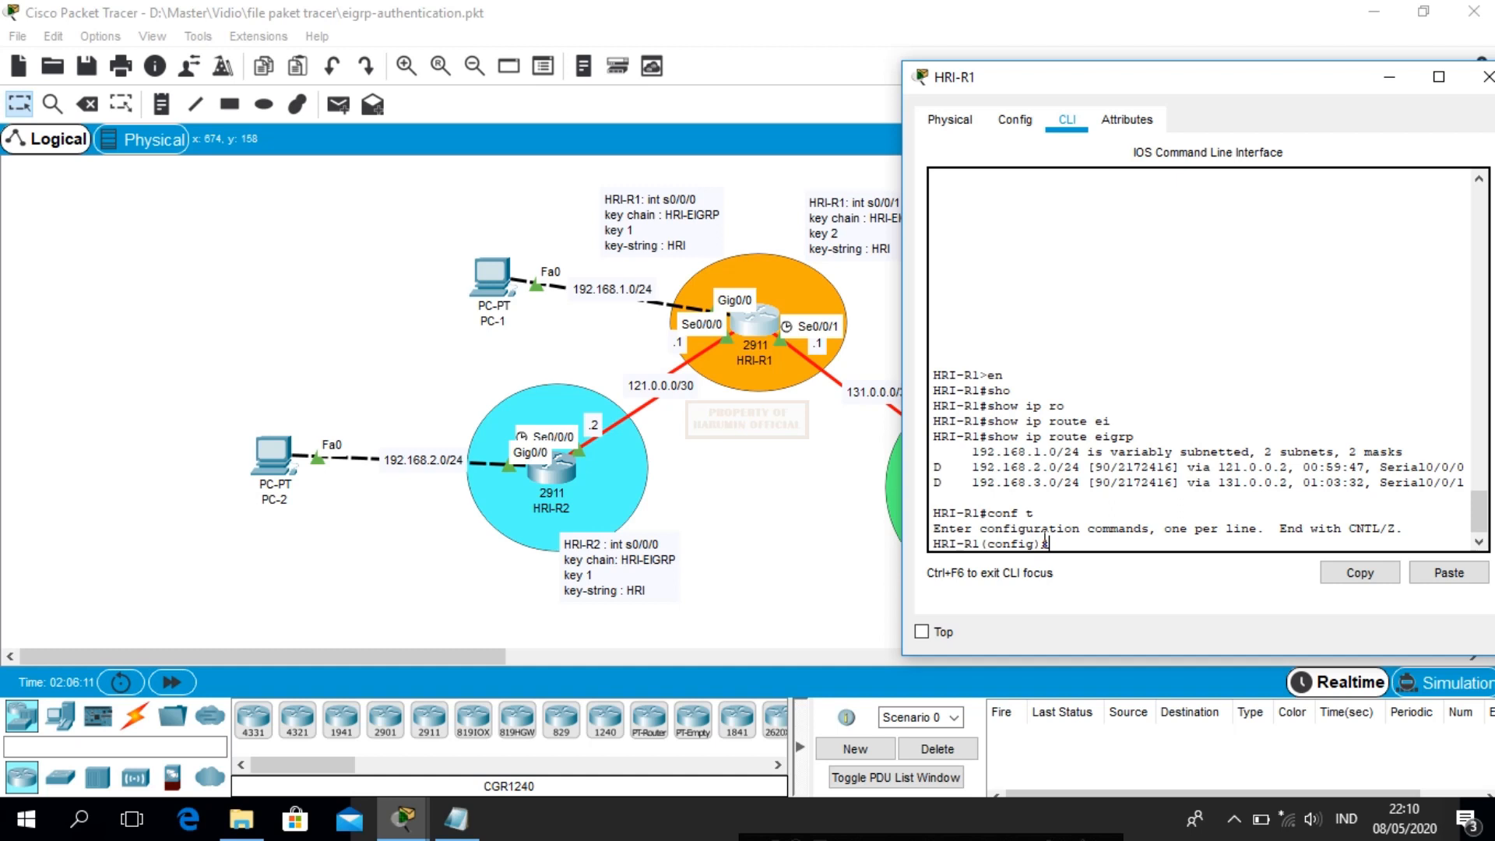
text(key)
key(Tab)
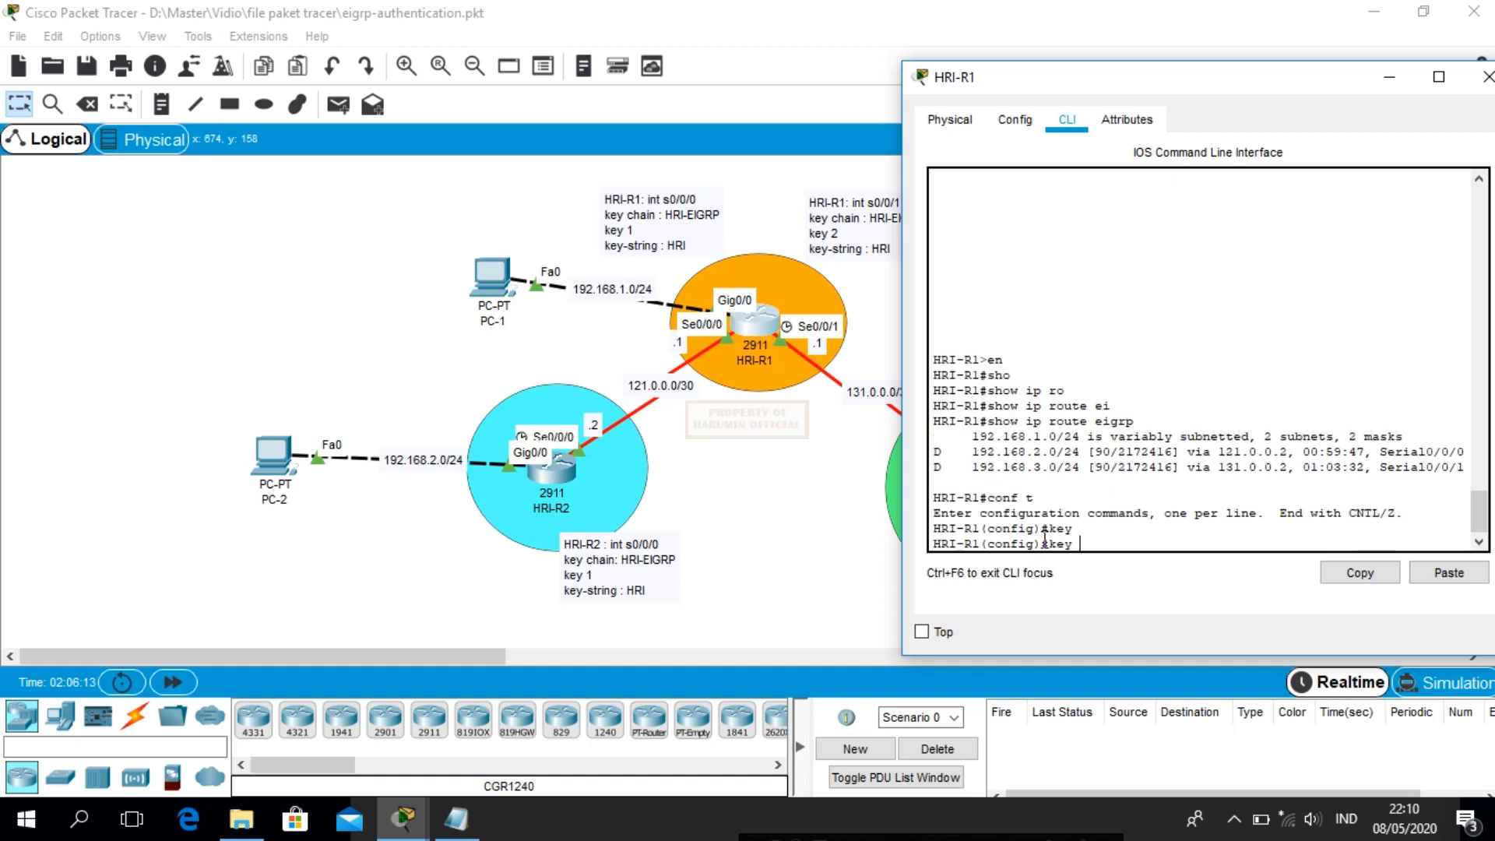
text(ch)
key(Tab)
text(EIGRP)
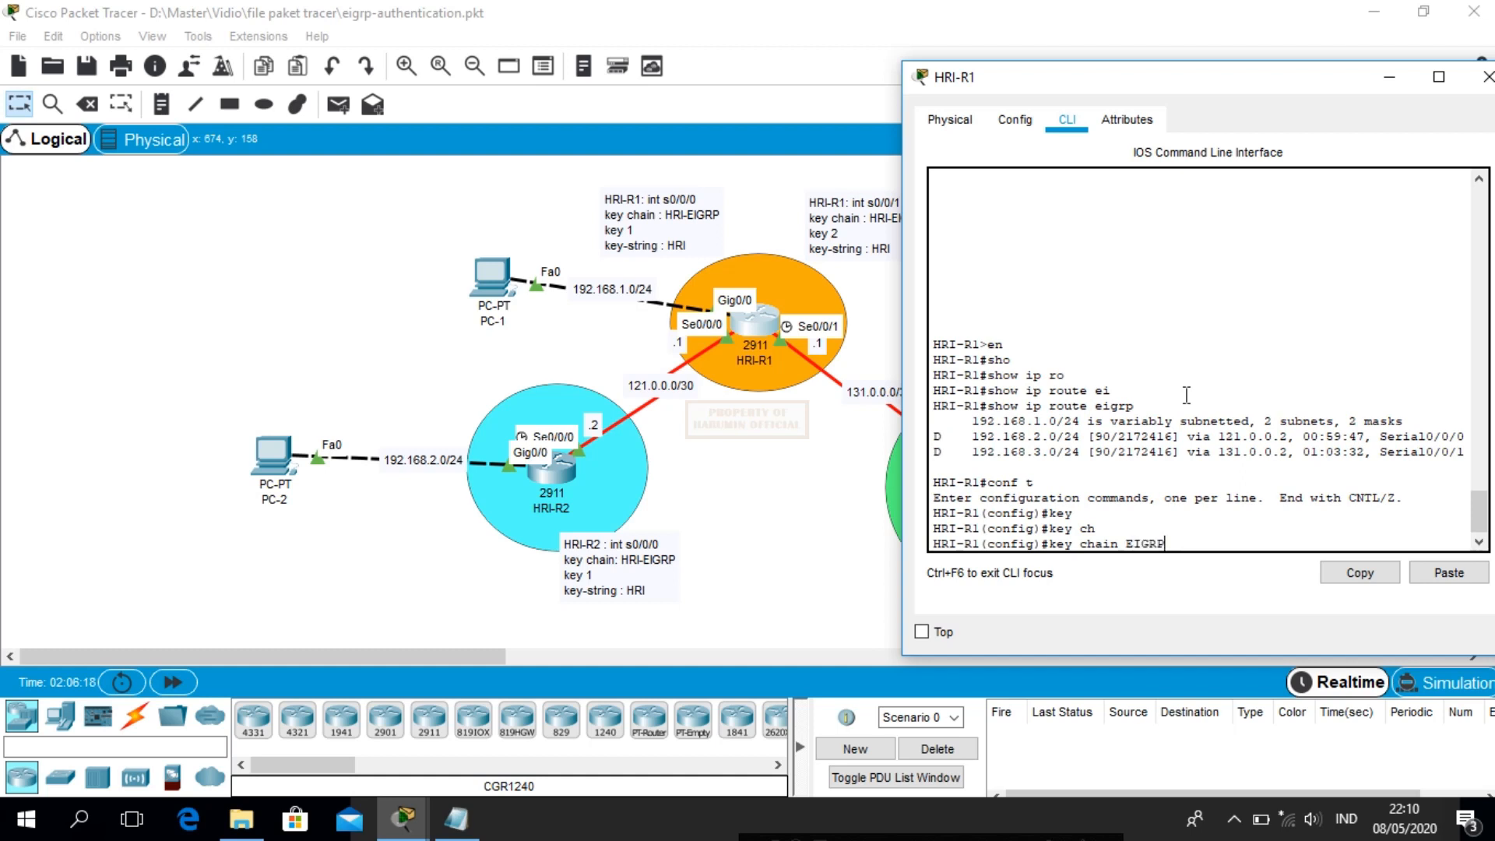
key(BackSpace)
key(BackSpace)
key(BackSpace)
key(BackSpace)
key(BackSpace)
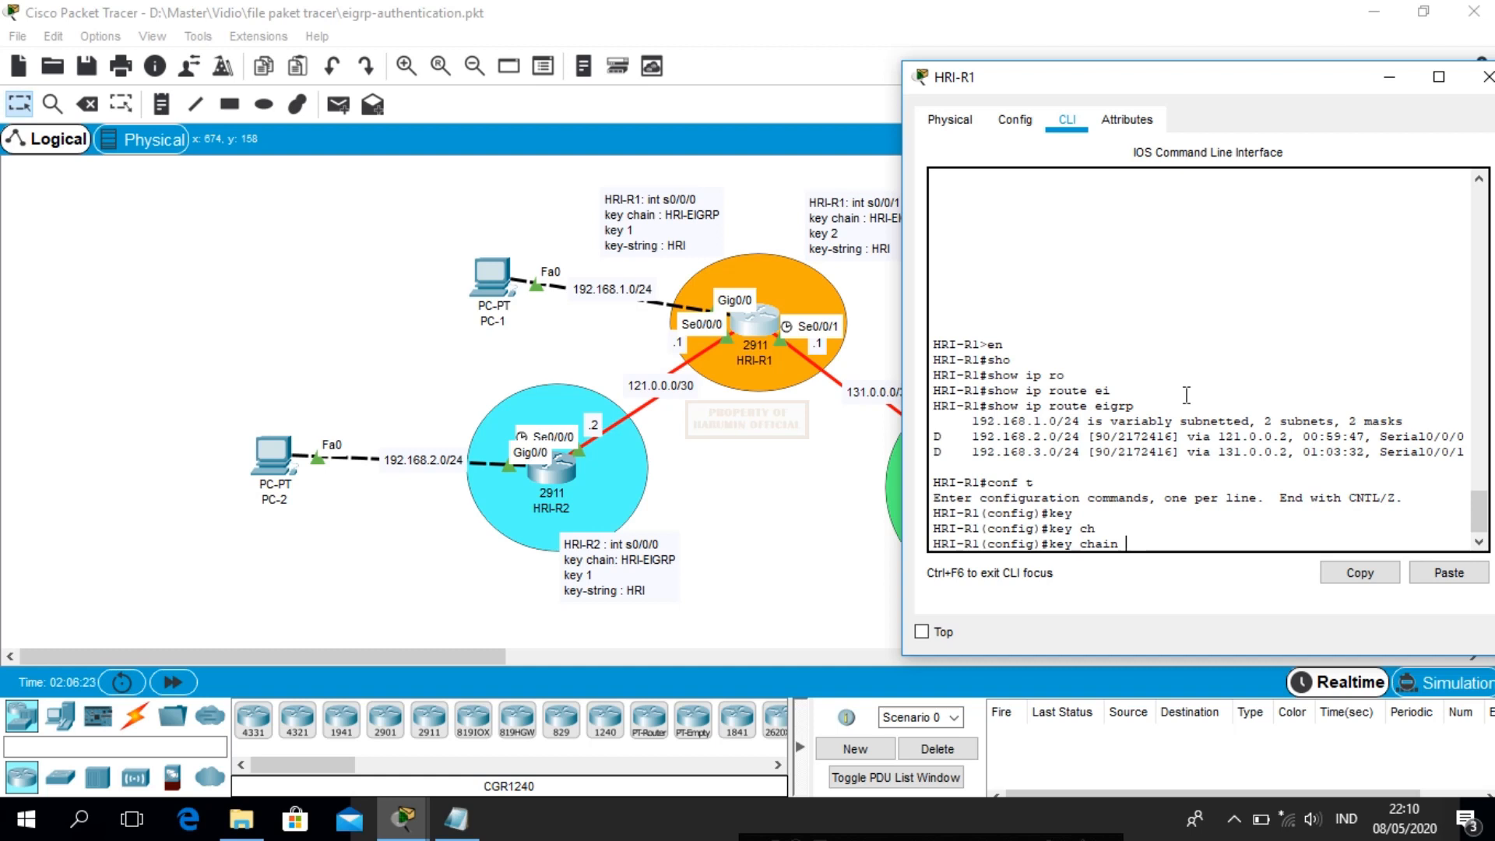
text(HRI-EIGRP)
key(Return)
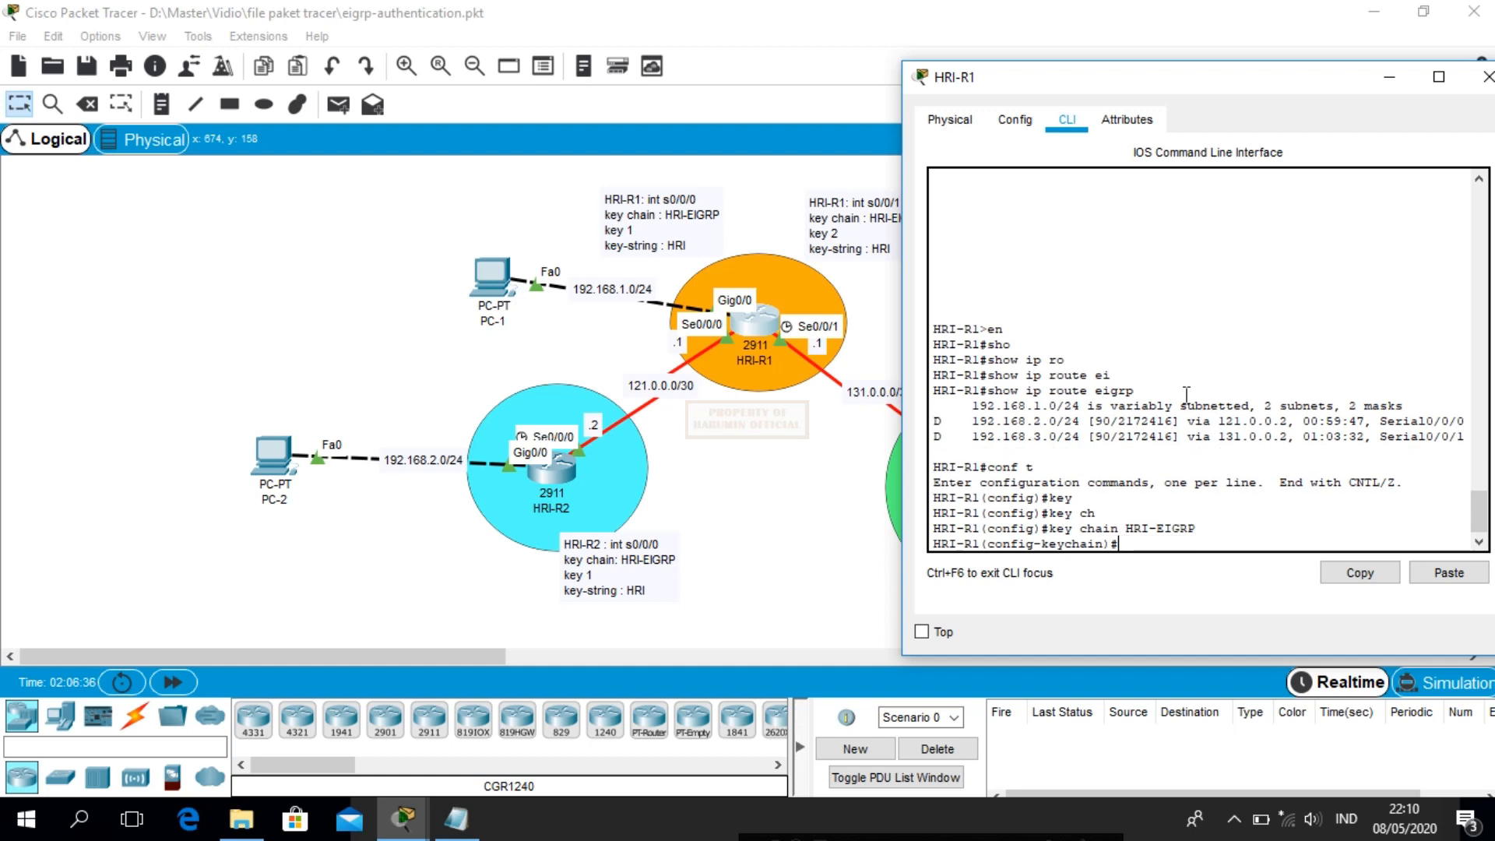
text(key 1)
key(Return)
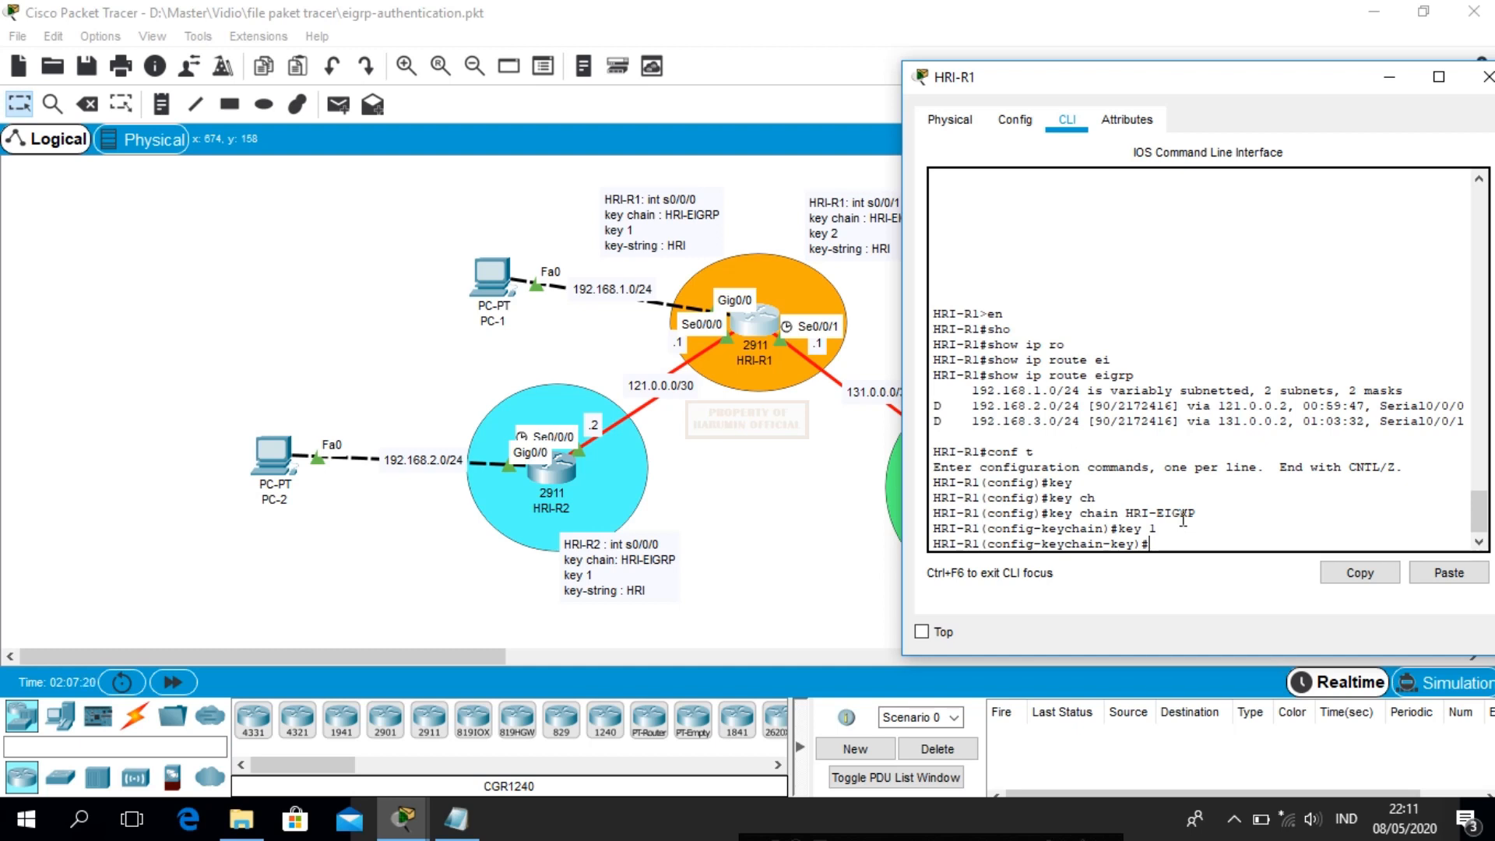
Add key 1 with key-string HRI to HRI-EIGRP and start typing int s0/0/0
text(key)
key(Tab)
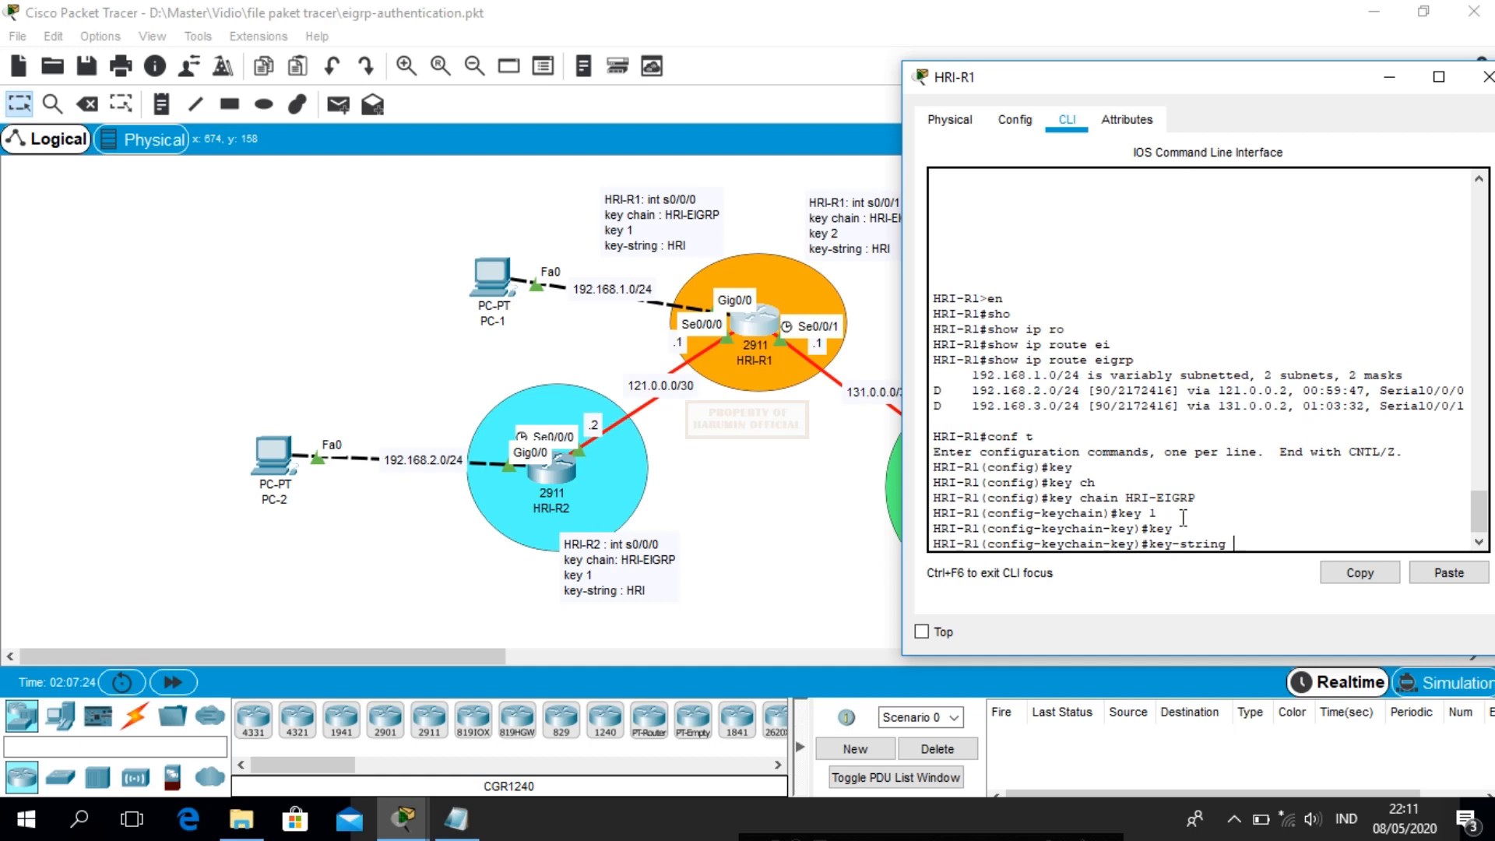
text(HRI)
key(Return)
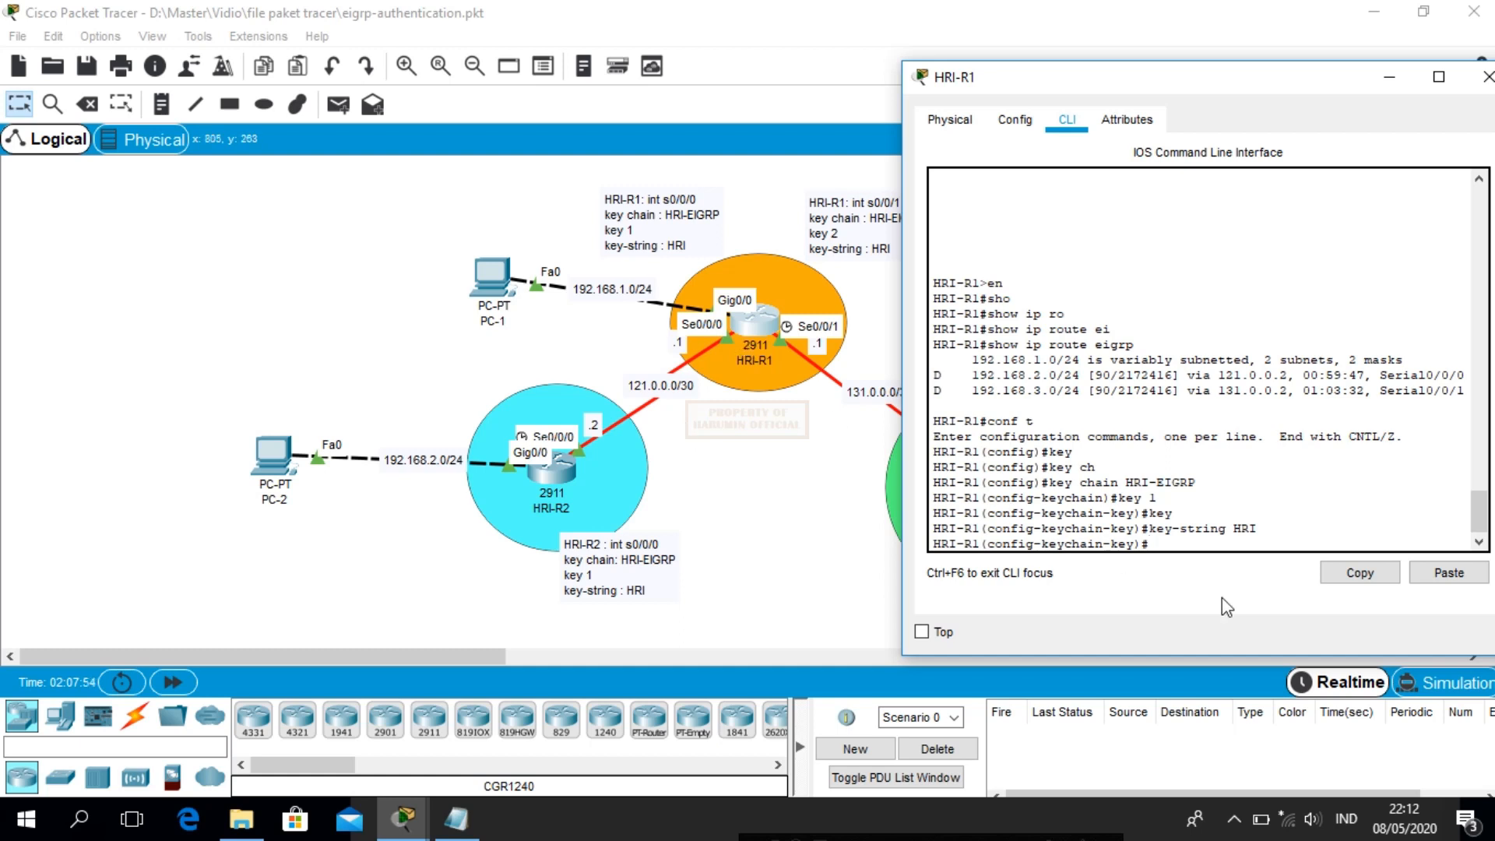
text(int s0/0/0)
On Serial0/0/0, apply 'ip authentication mode eigrp 100 md5'
key(Return)
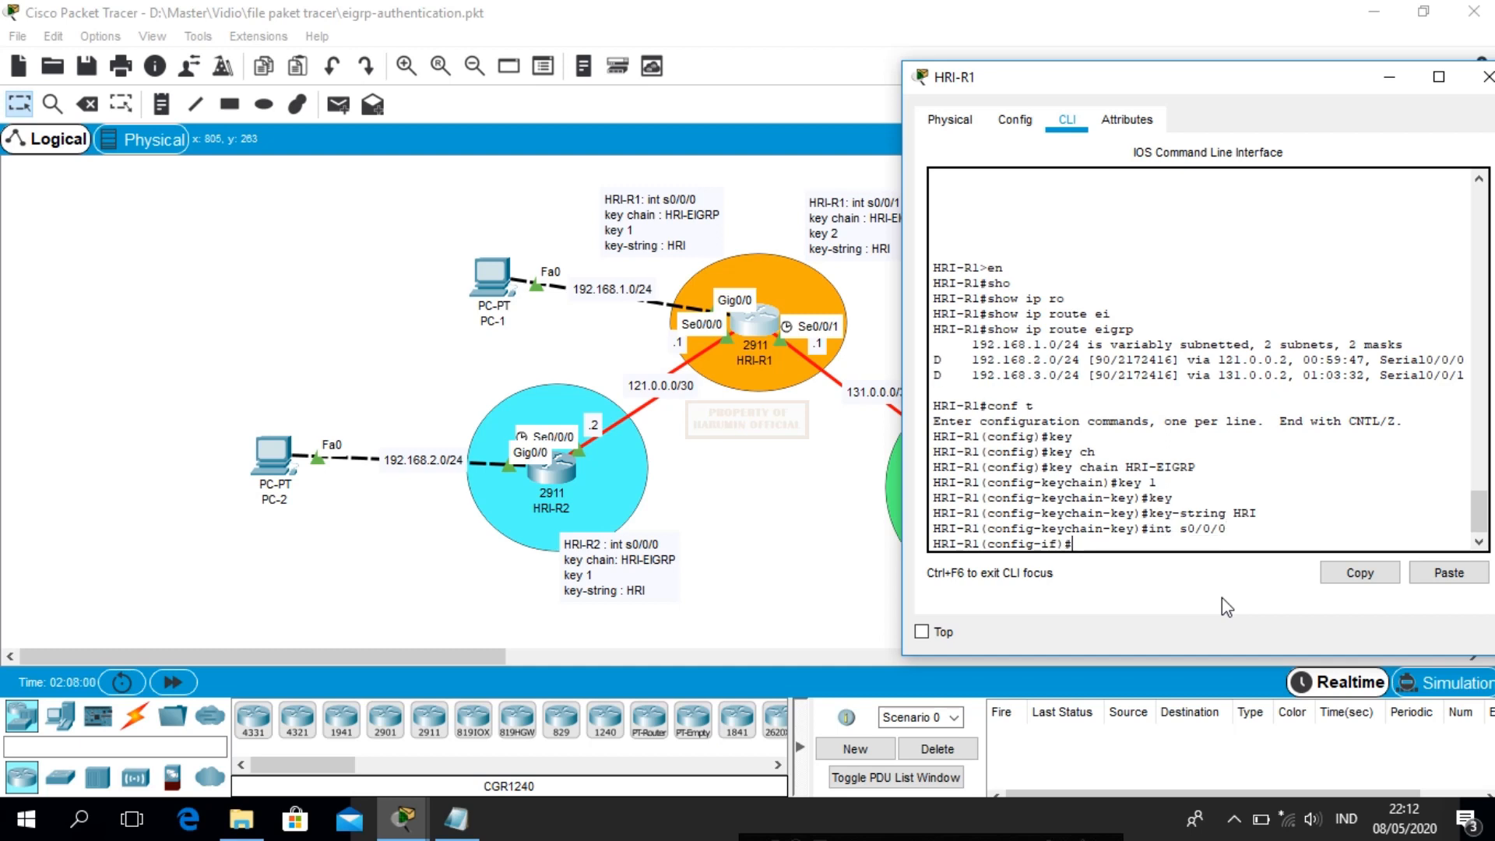
text(ip au)
key(Tab)
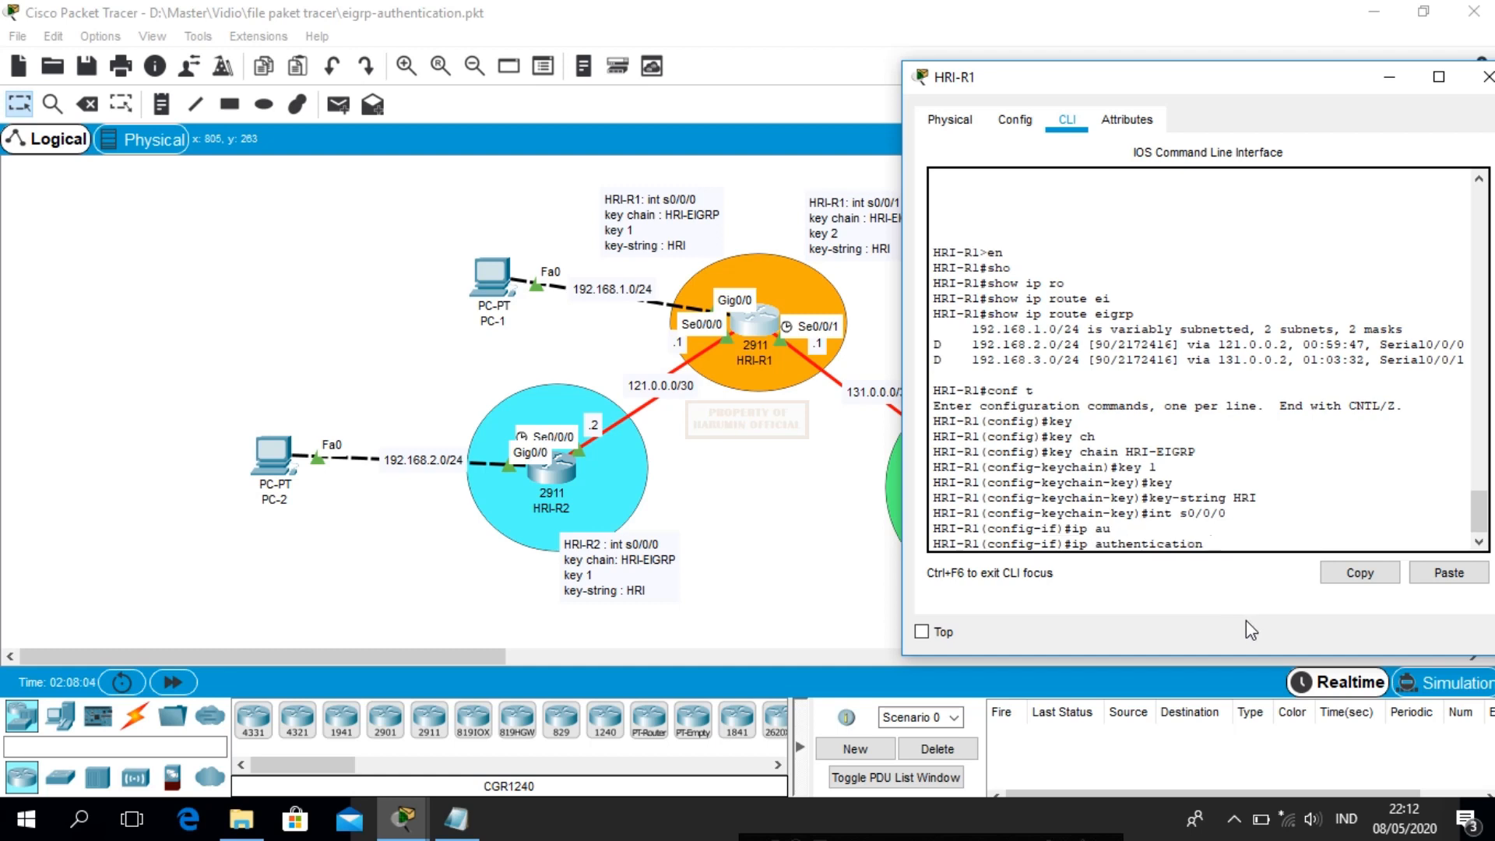
text(mod)
key(Tab)
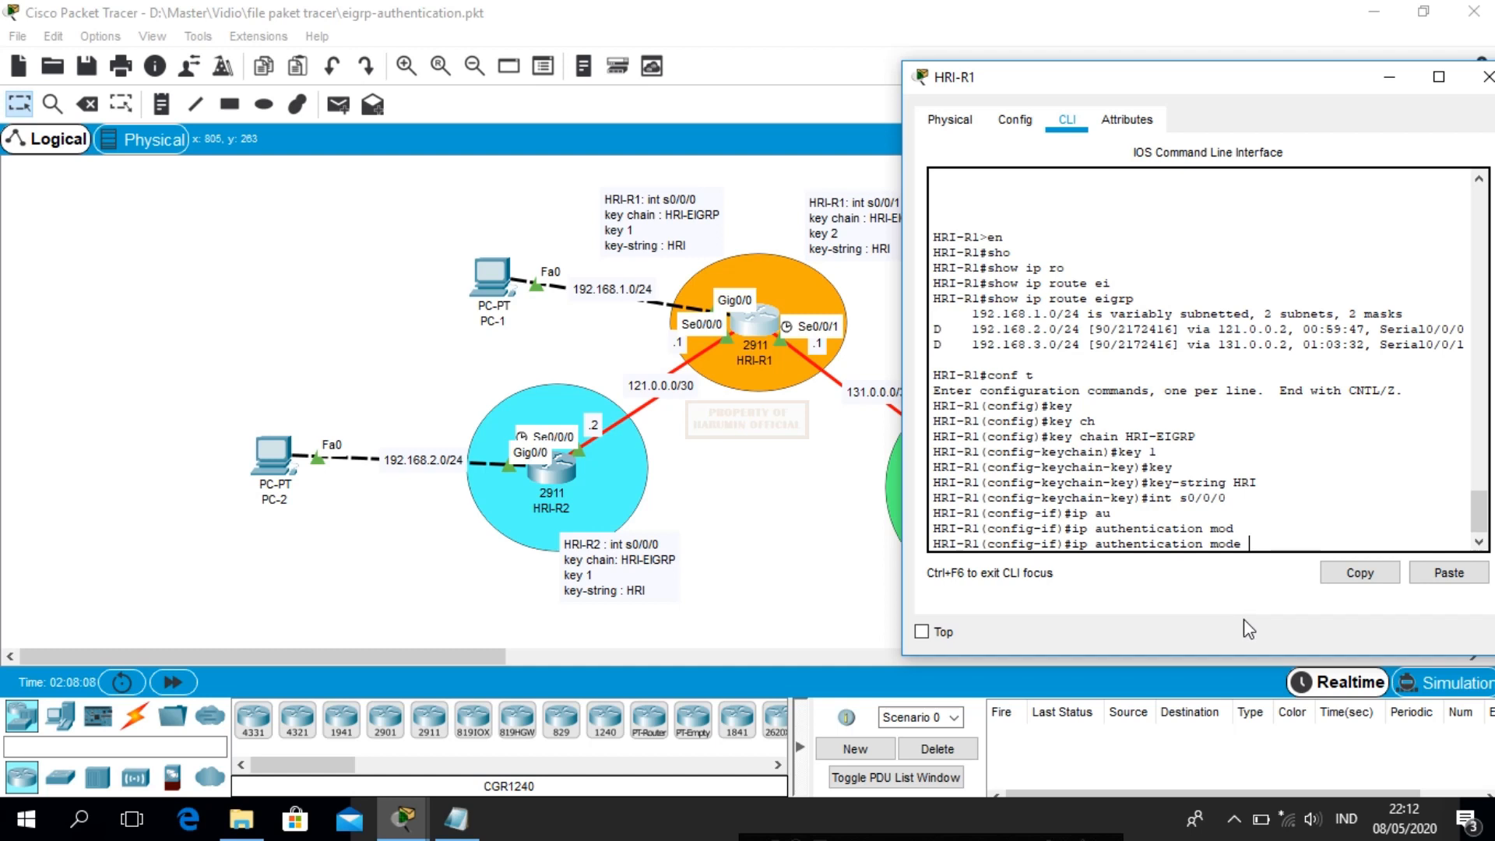
text(?eu)
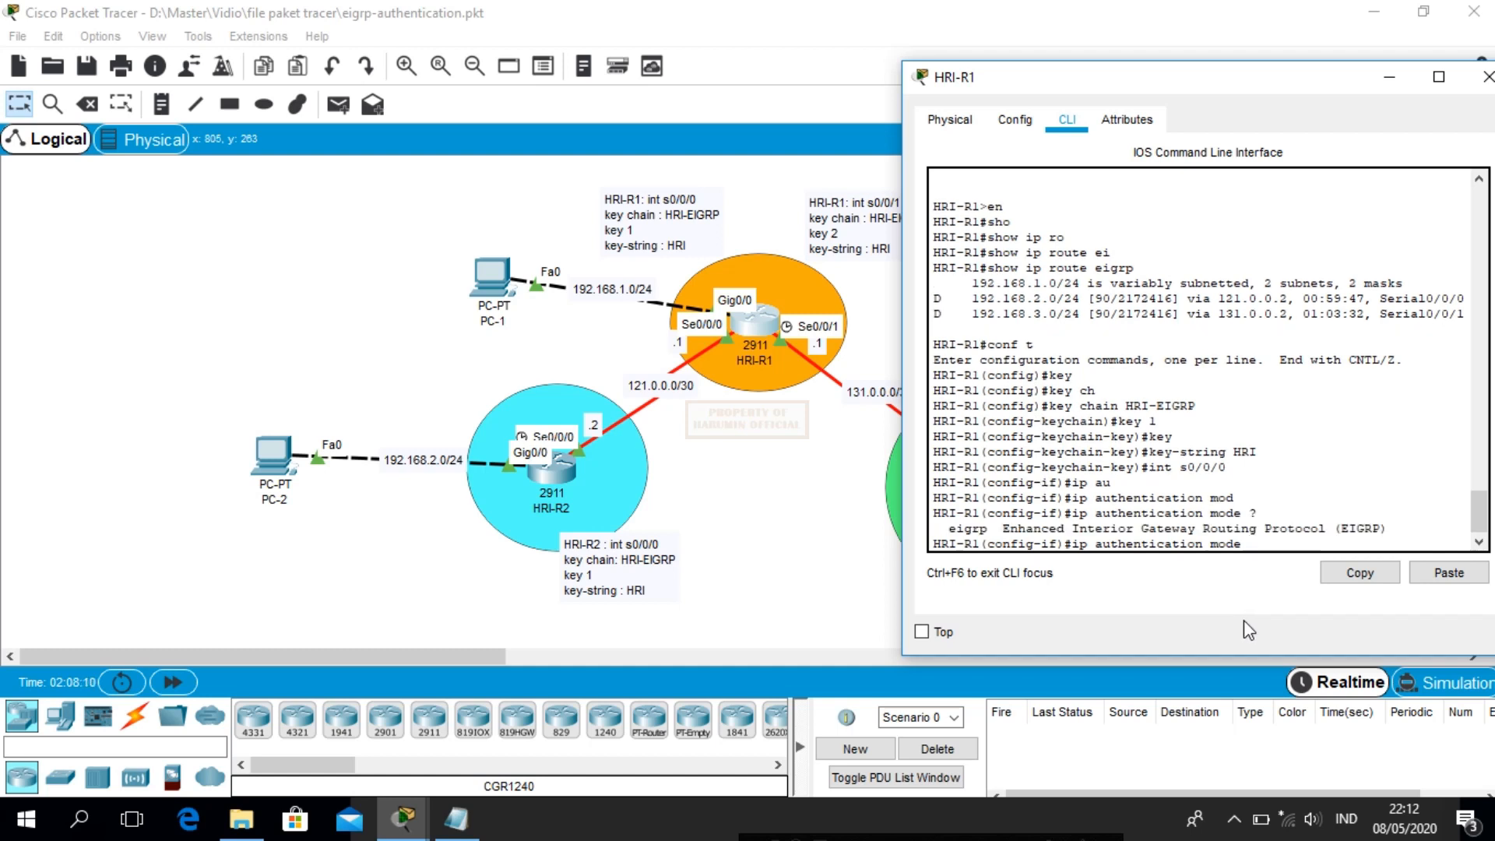
key(Tab)
key(BackSpace)
text(i)
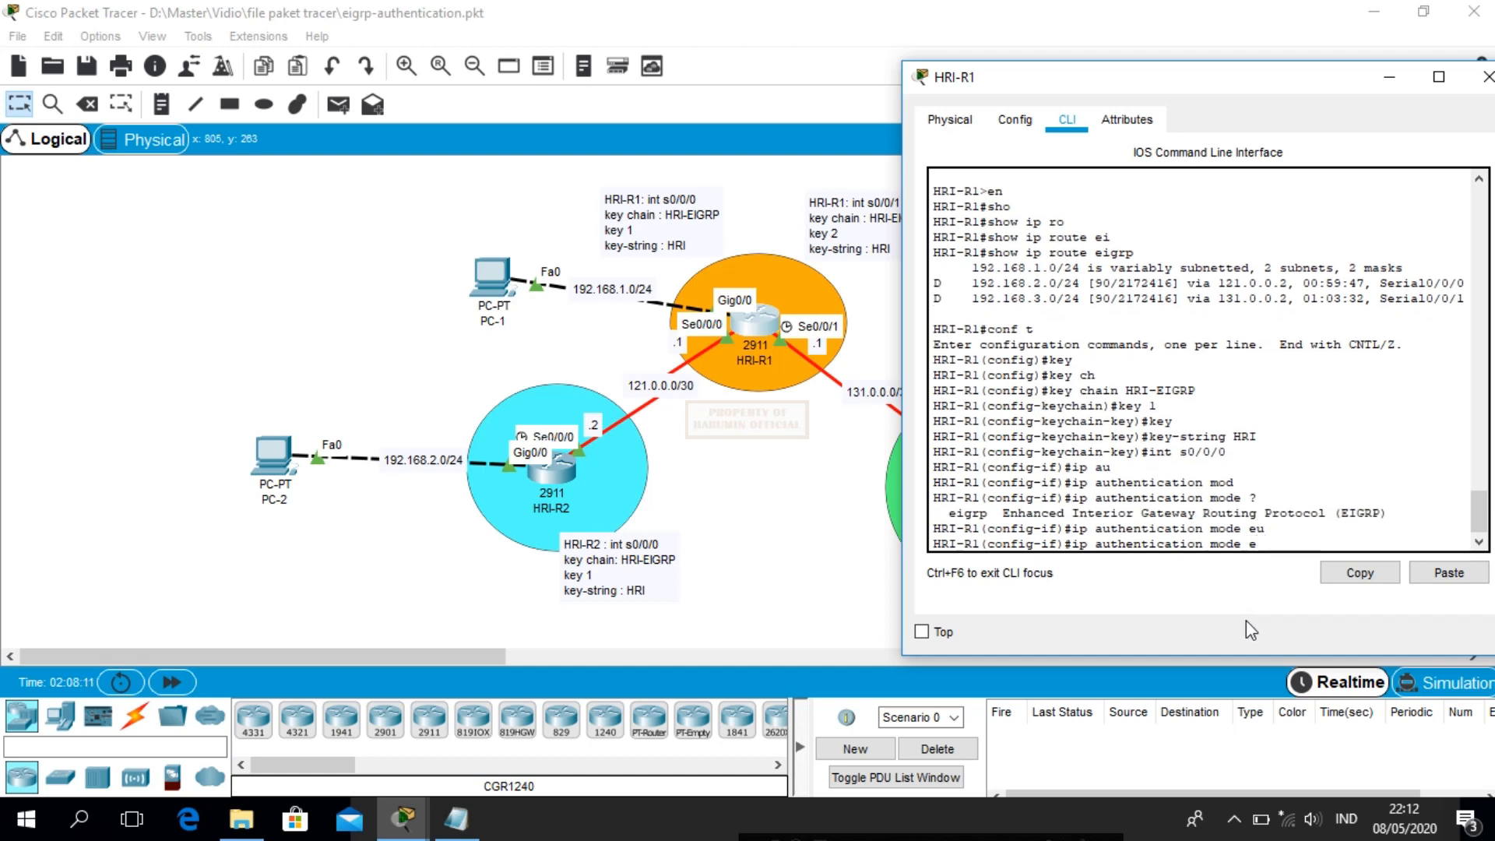
key(Tab)
text(?)
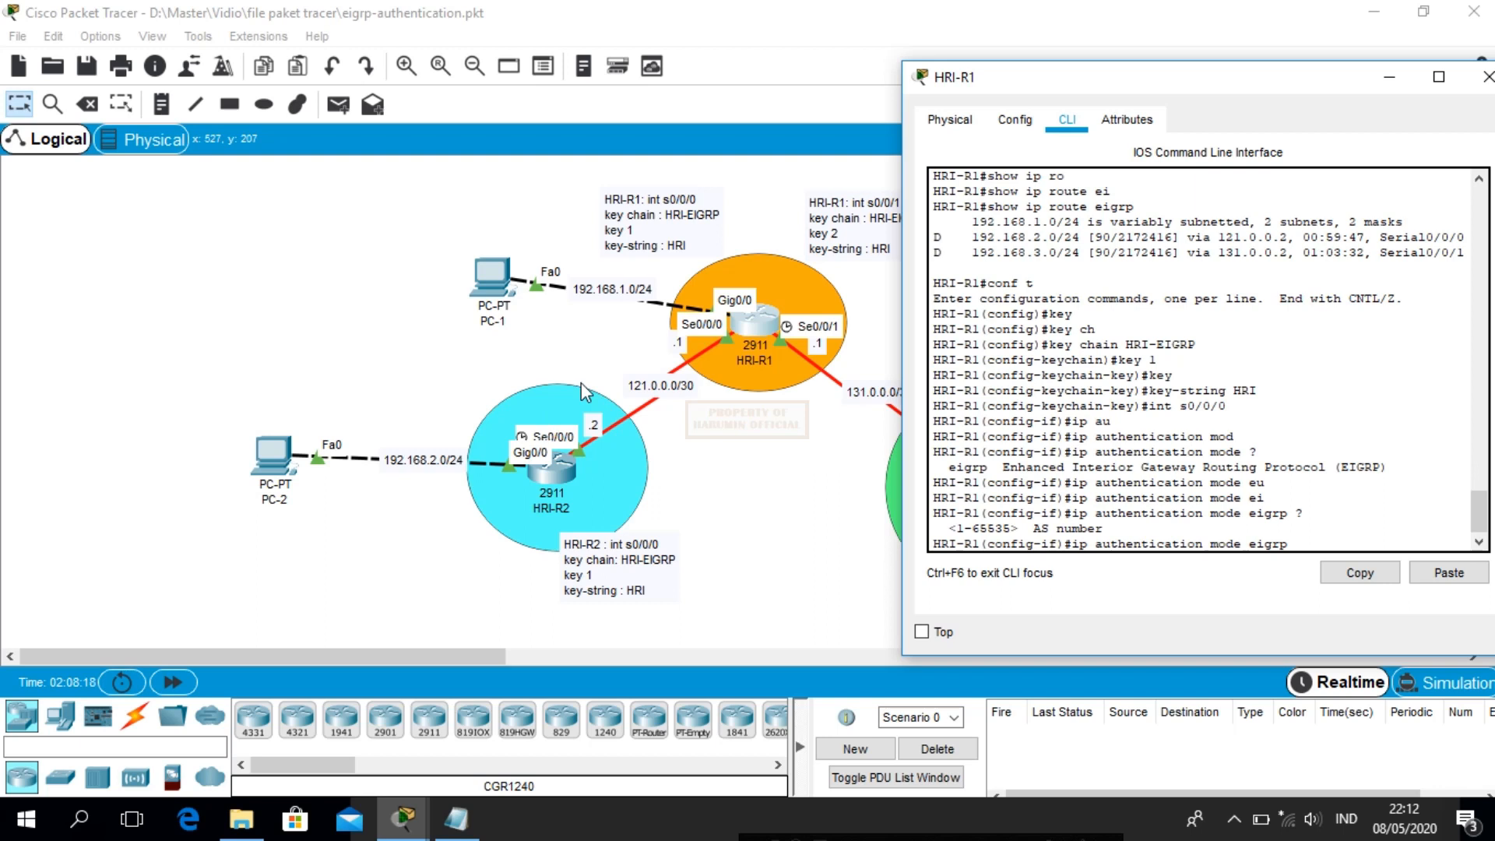
text(100)
text(?)
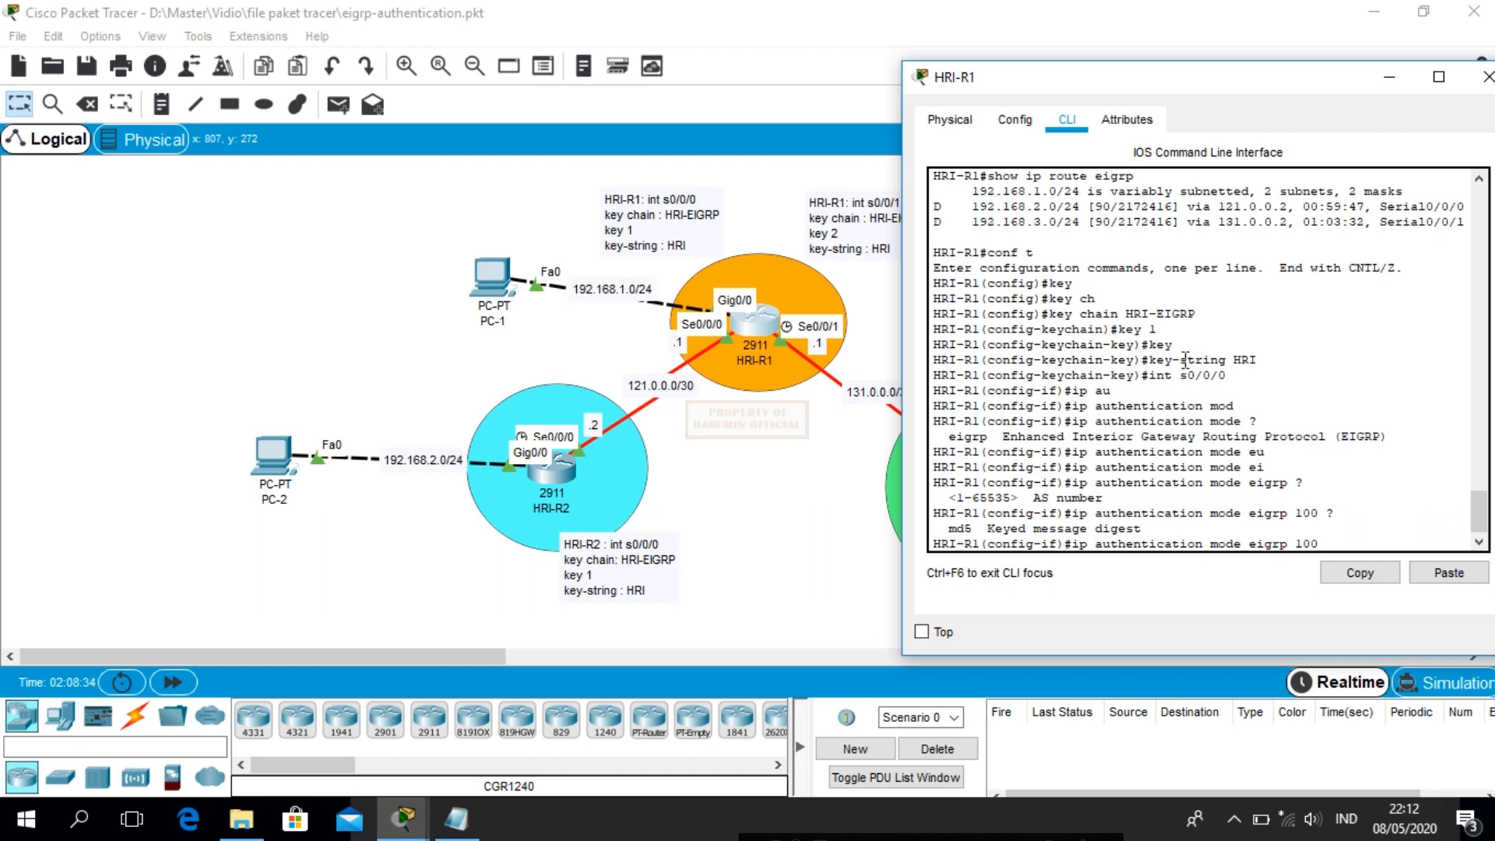
text( md)
key(Tab)
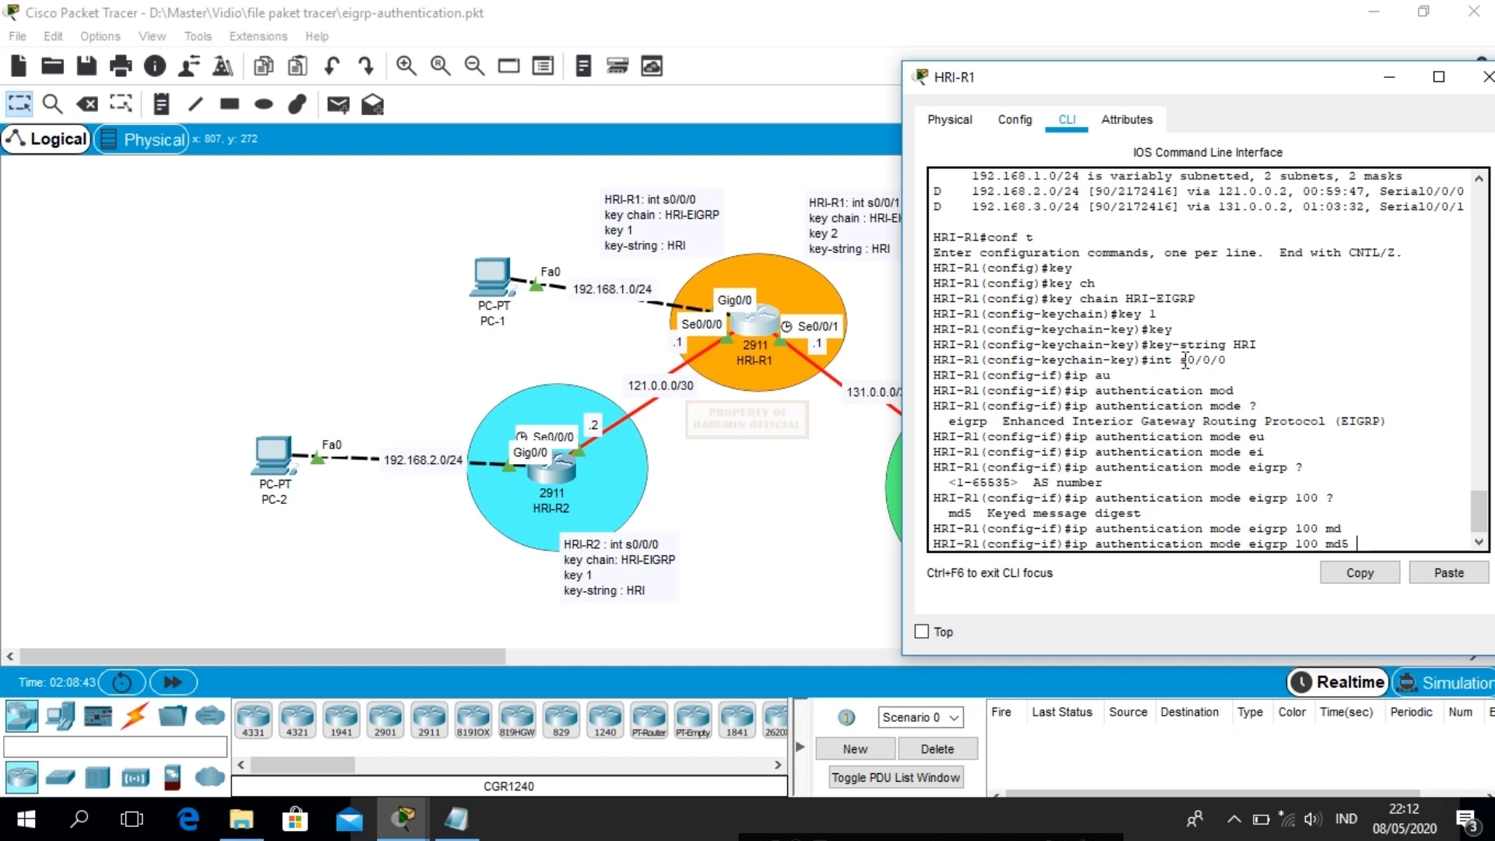
key(Return)
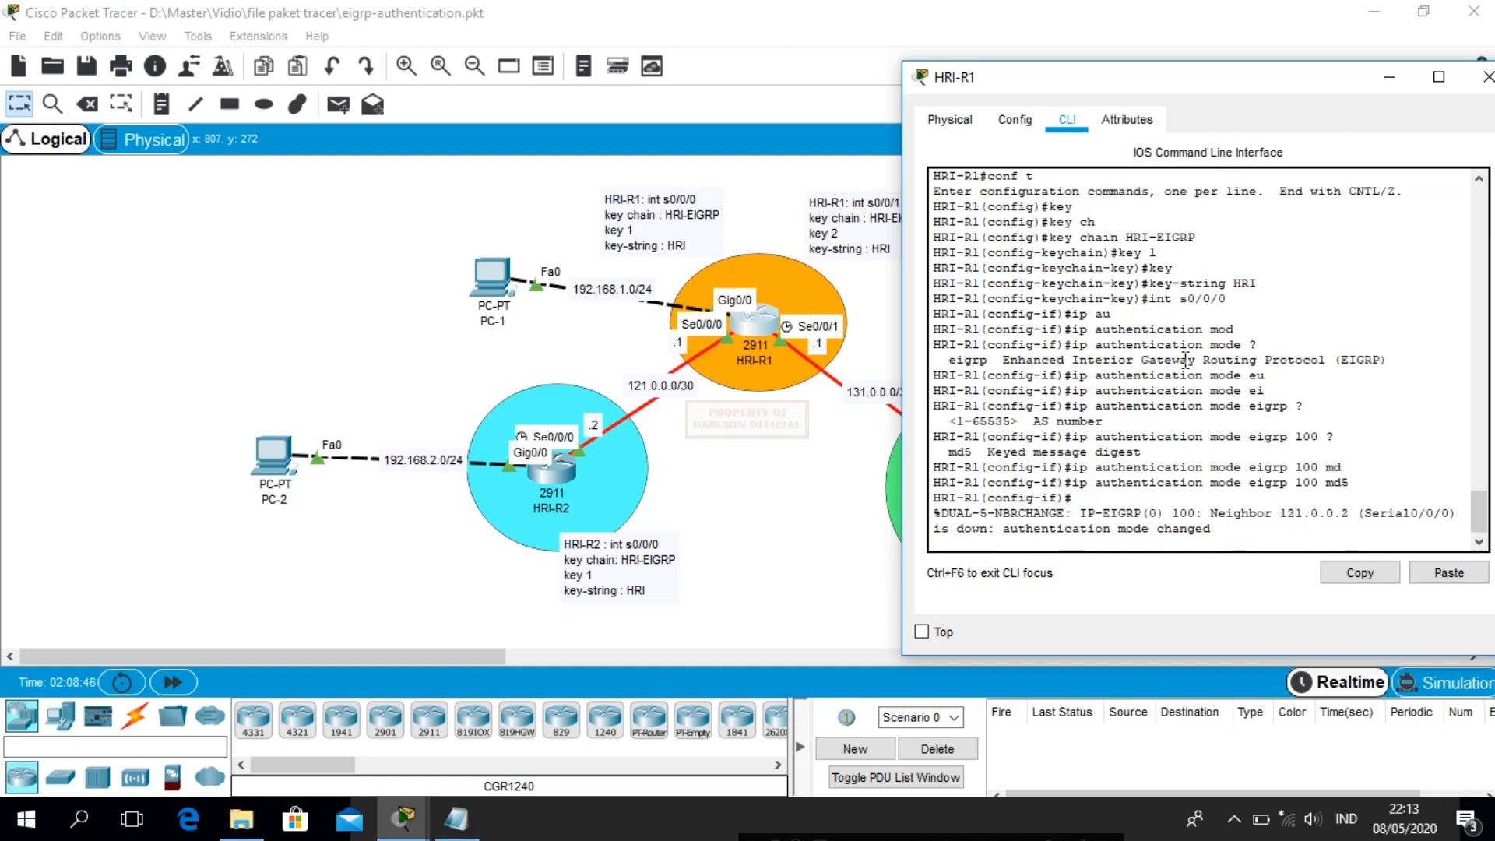
key(Return)
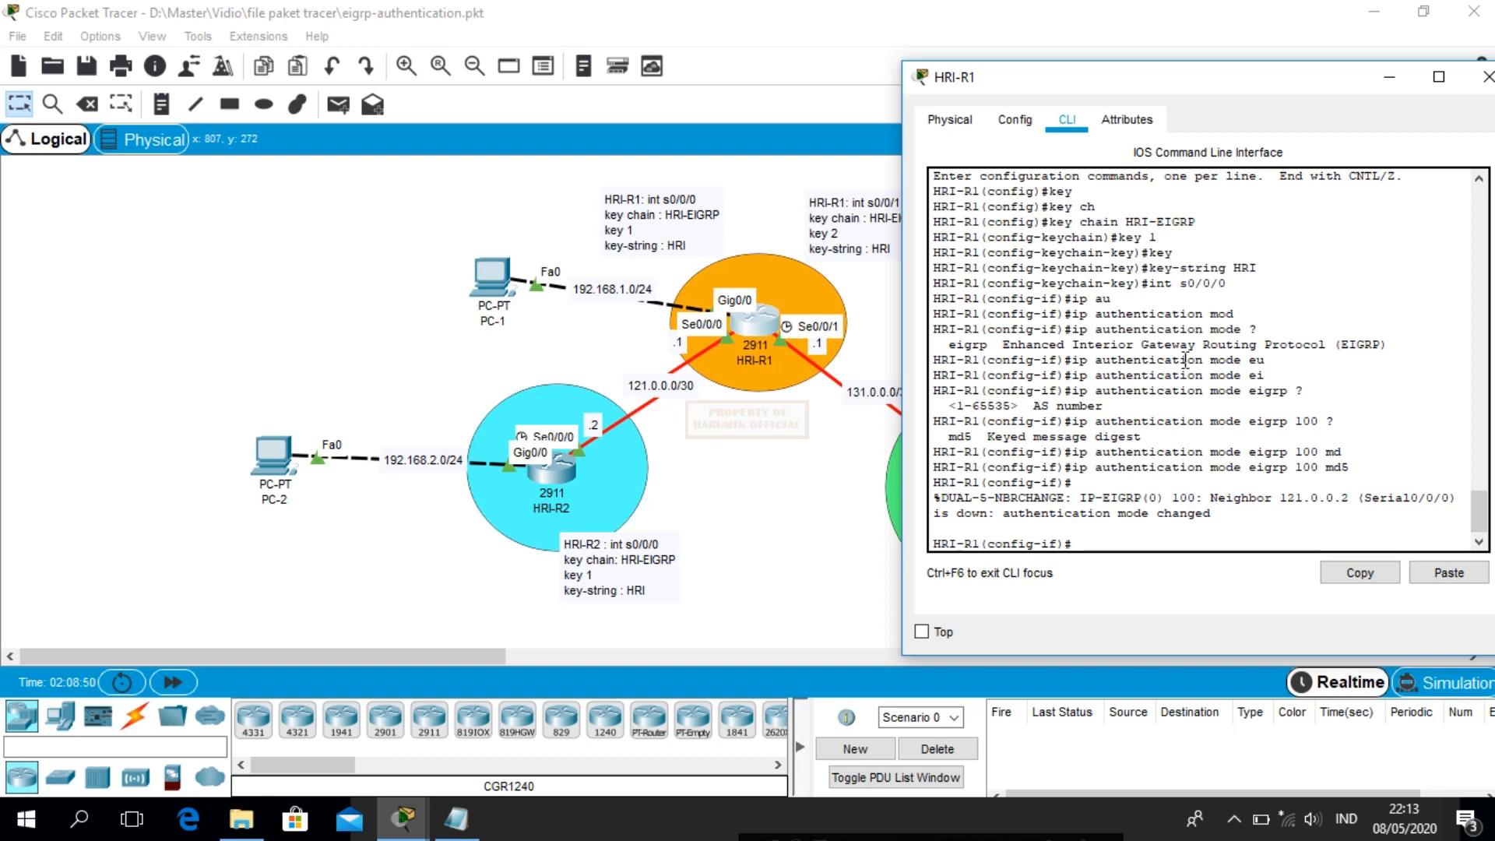
Enter 'ip authentication key-chain eigrp 100 HRI-EIGRP' on Serial0/0/0
text(ip au)
key(Tab)
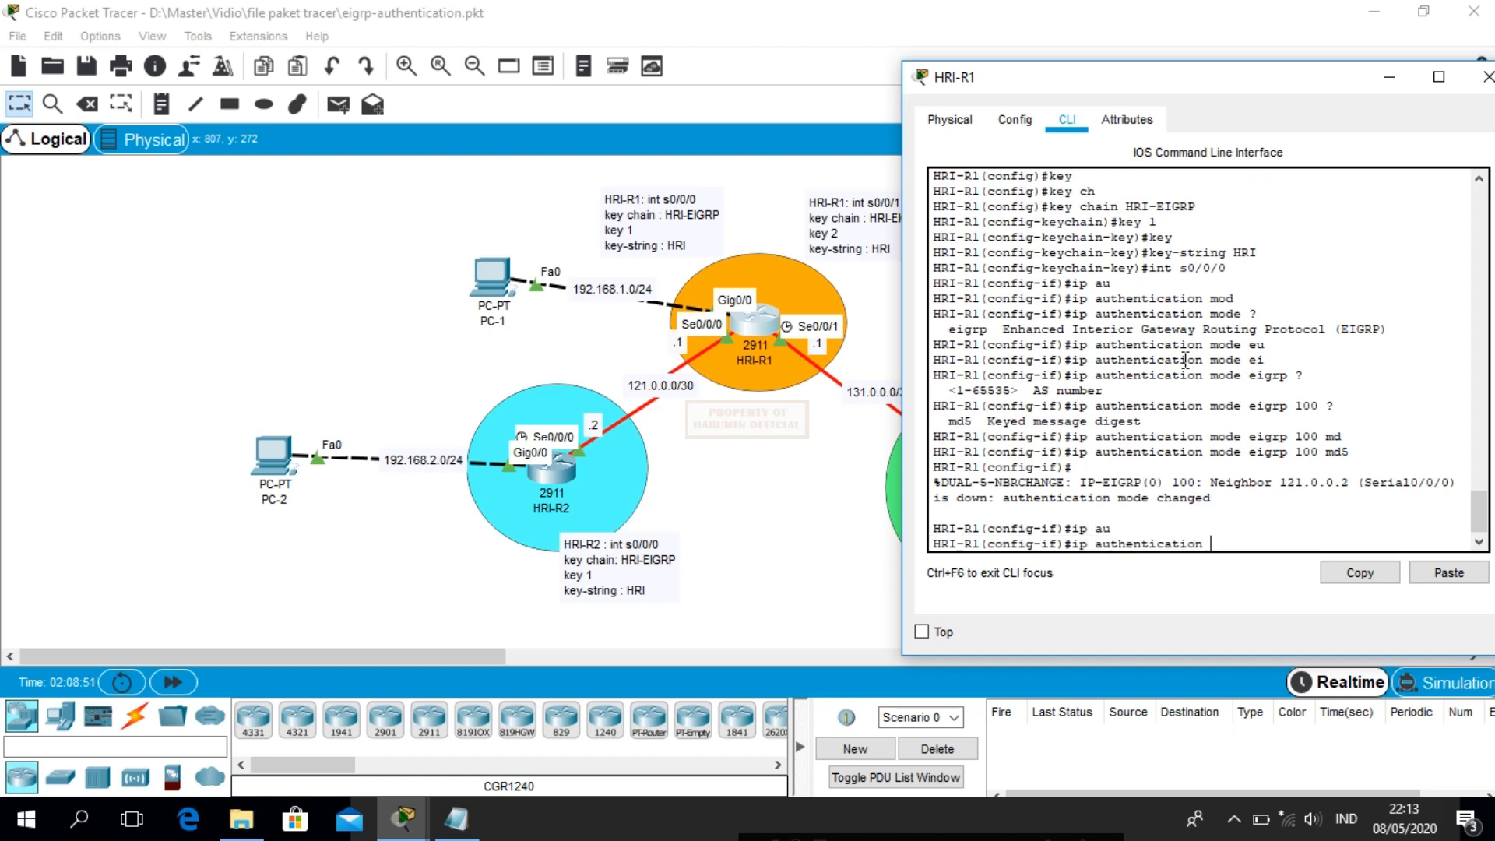
text(ke)
key(Tab)
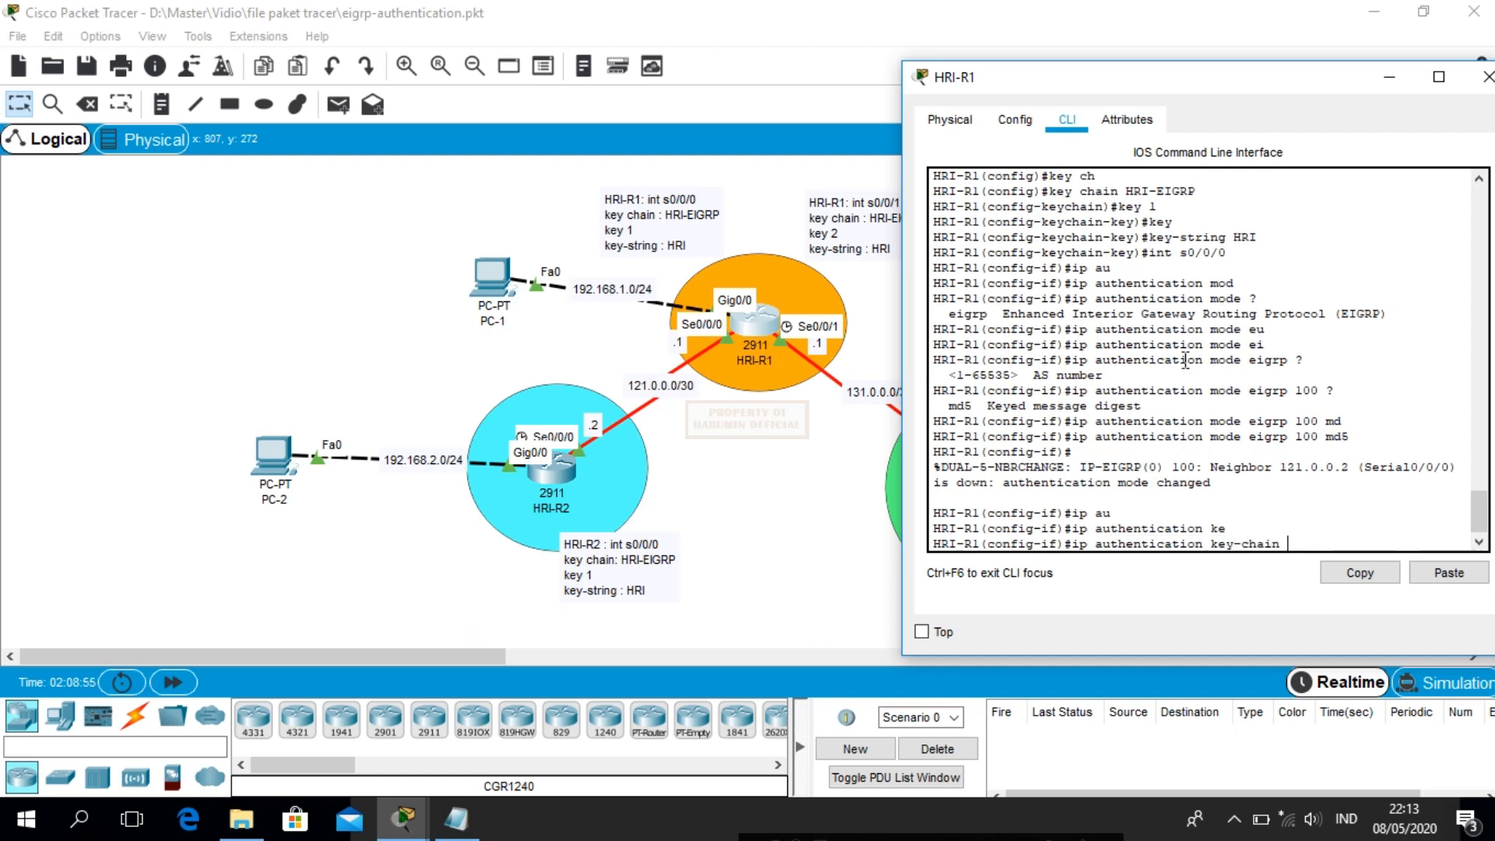
text(ei)
key(Tab)
text(100)
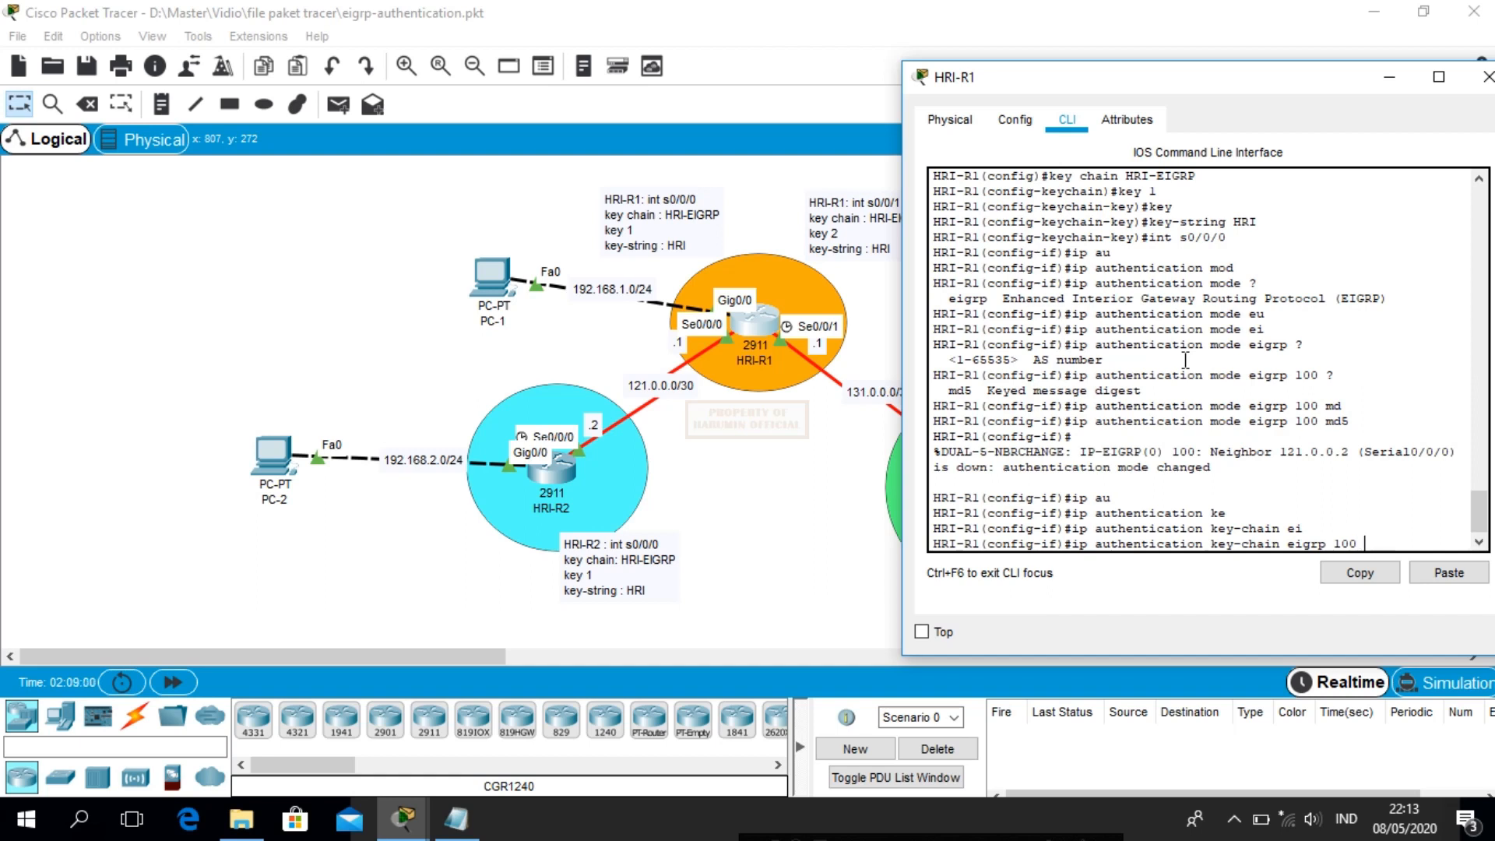
text( ?)
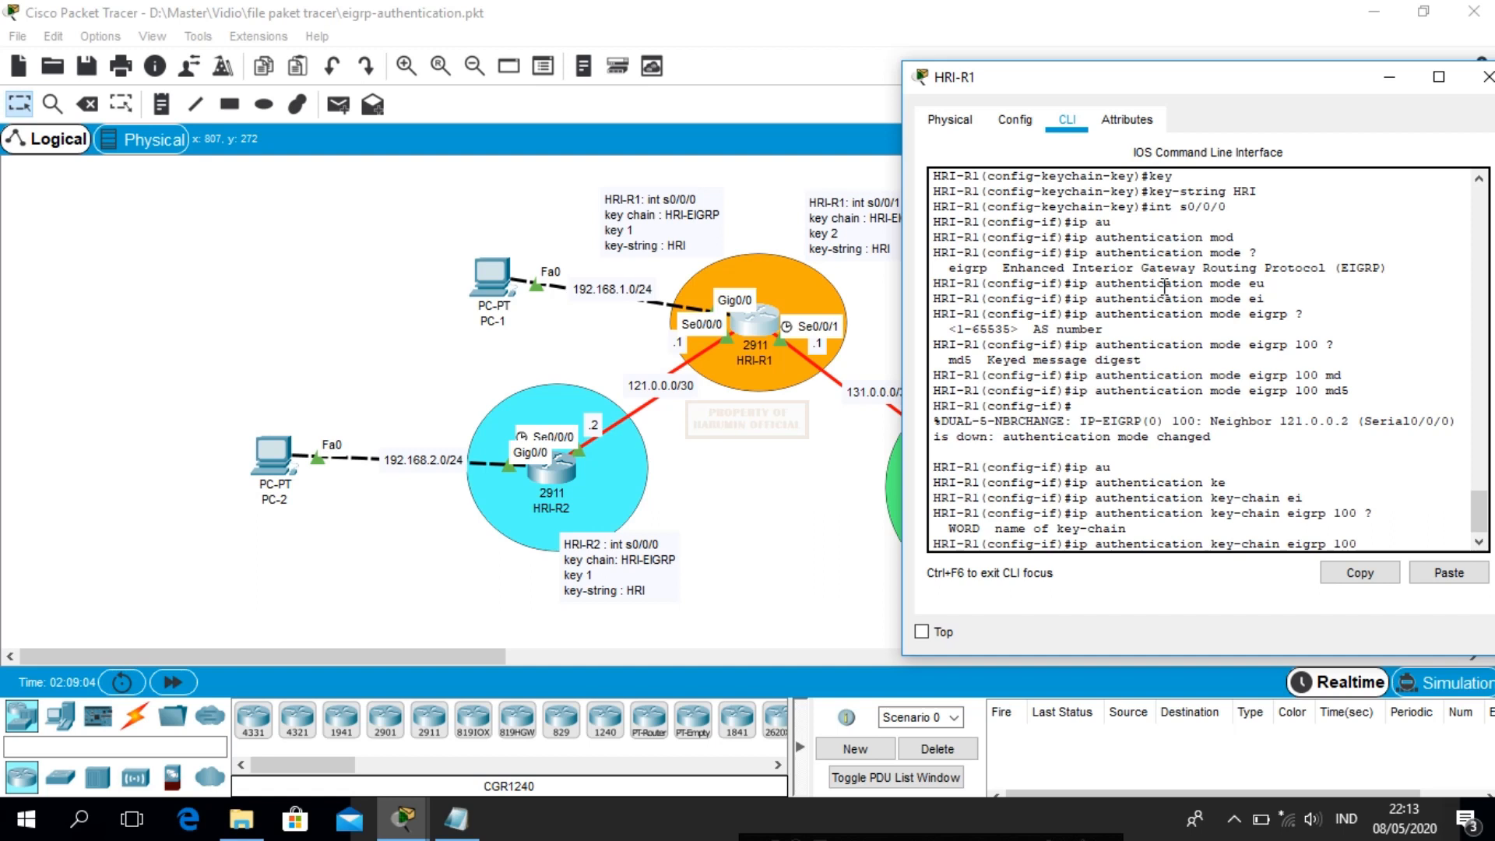
scroll(1248, 297, up, 1)
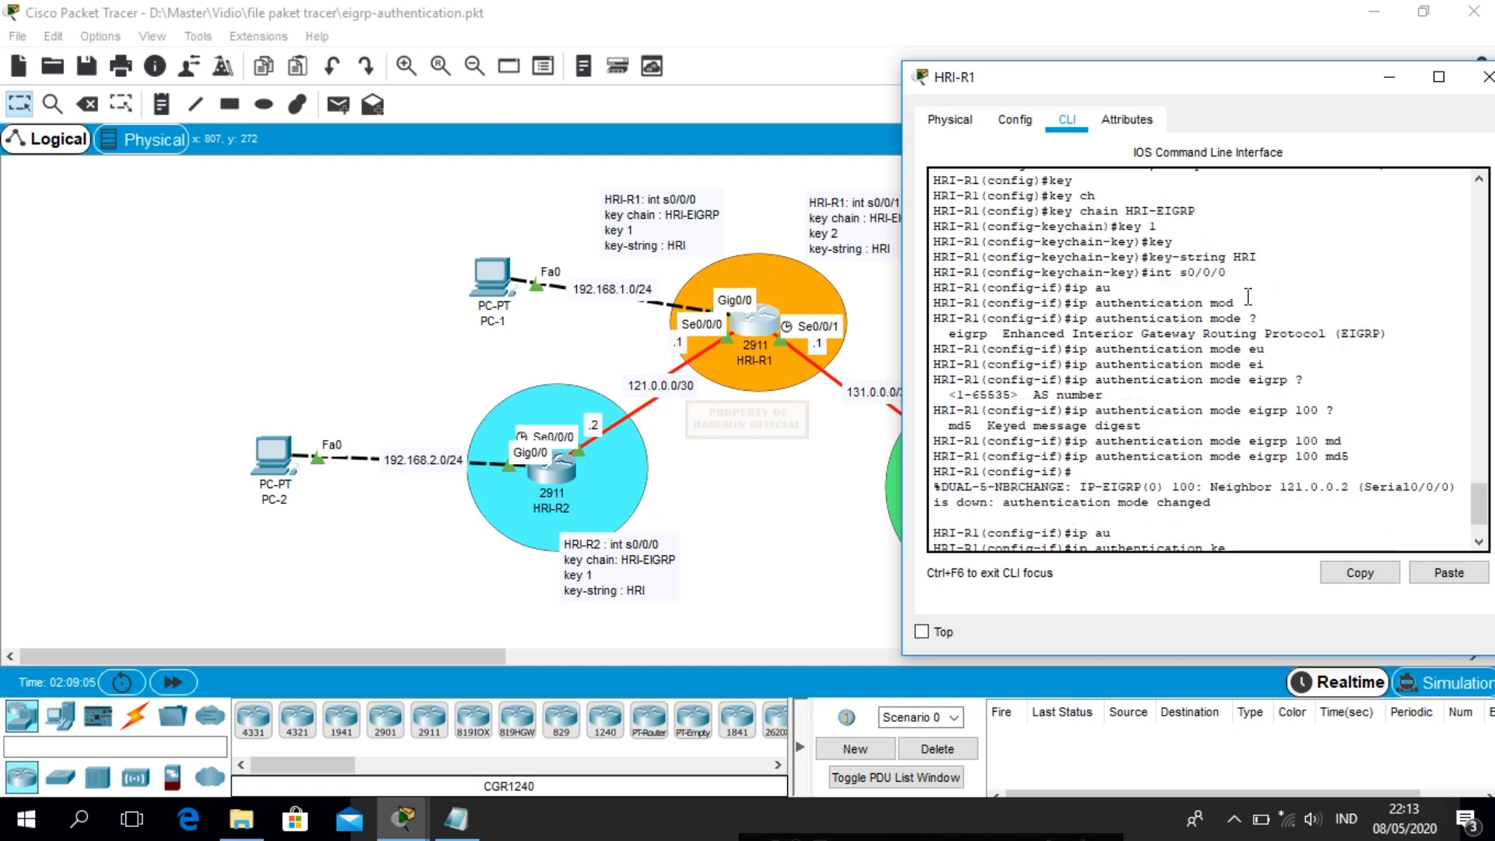
scroll(1247, 289, down, 1)
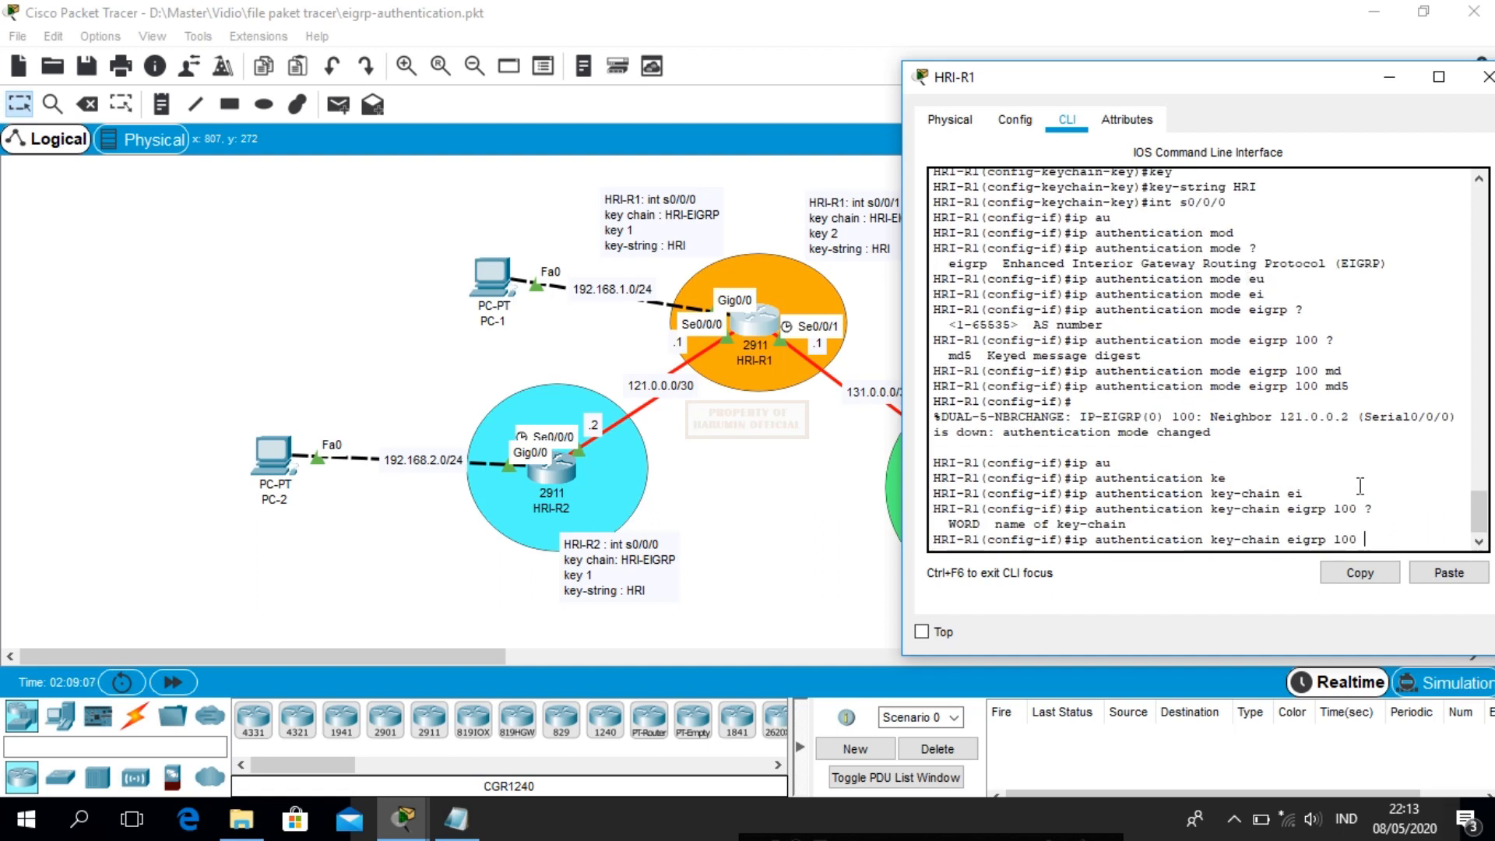
text(HRI-EIGRP)
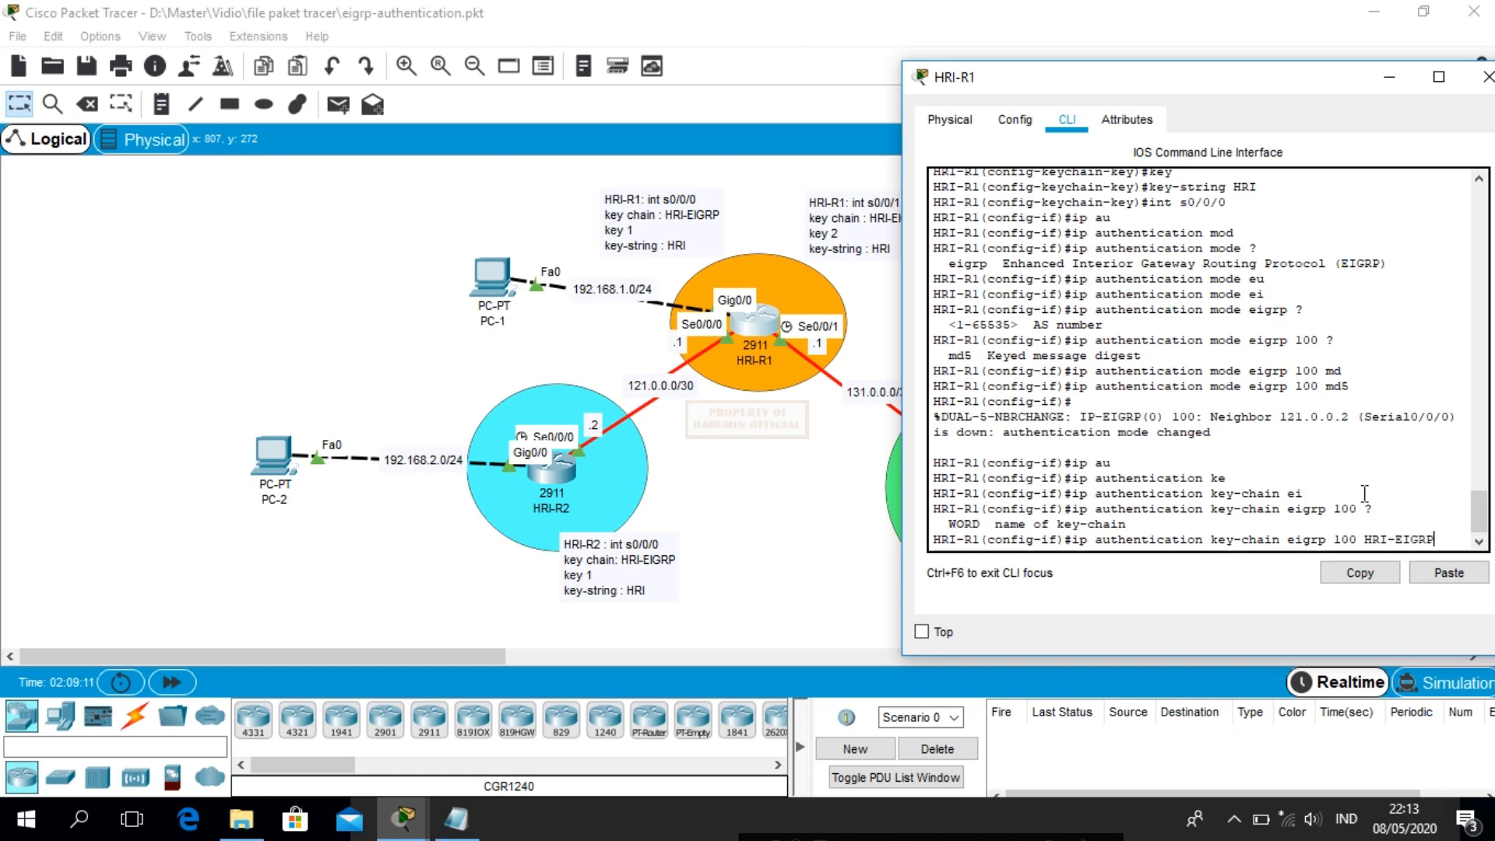
key(Return)
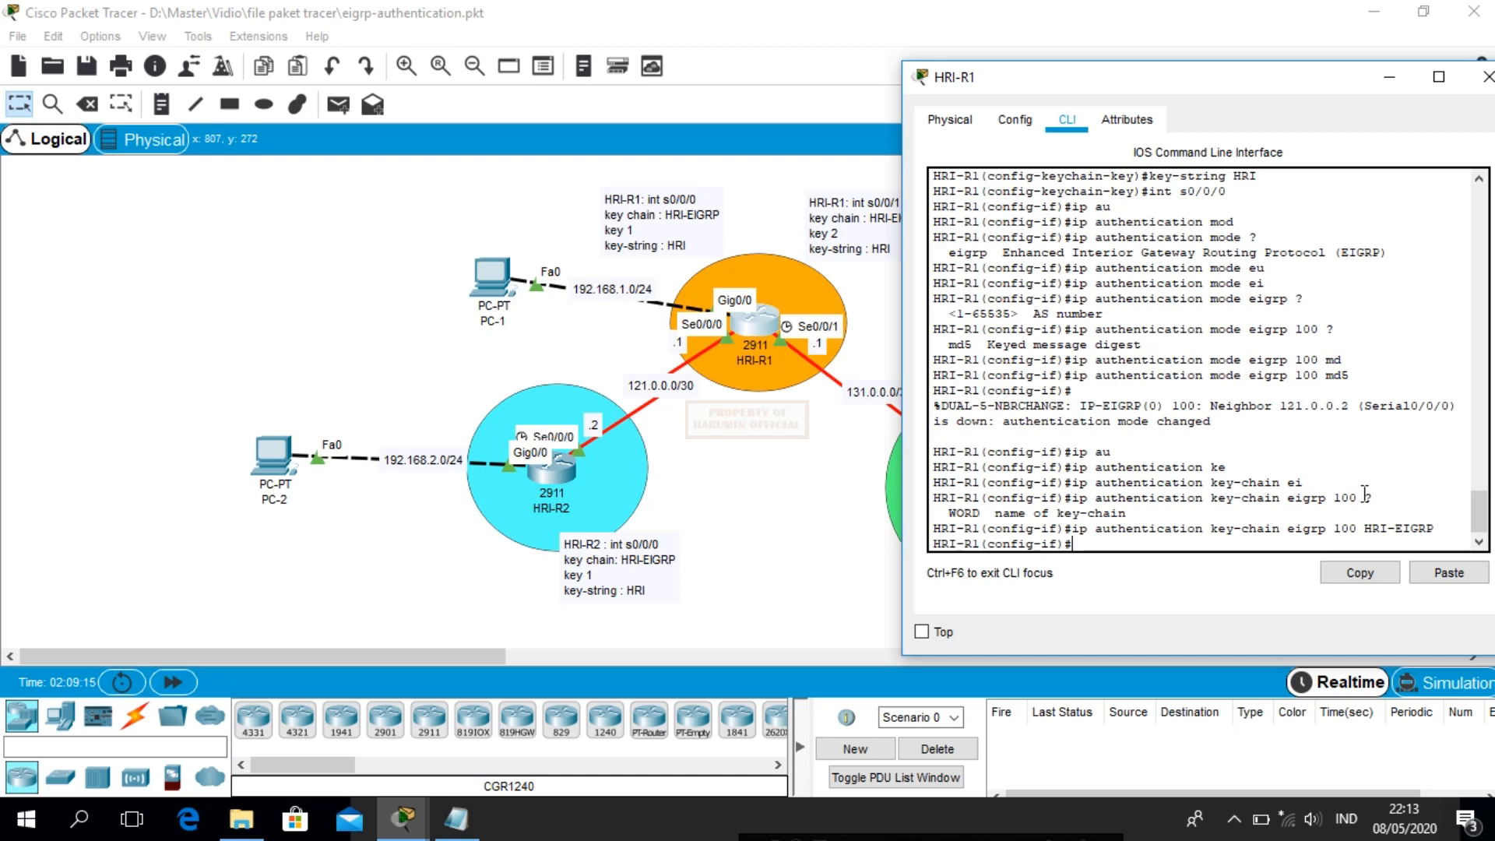
Send two simple PDU pings from PC-1 to PC-2, both failing
click(811, 445)
click(340, 109)
click(489, 274)
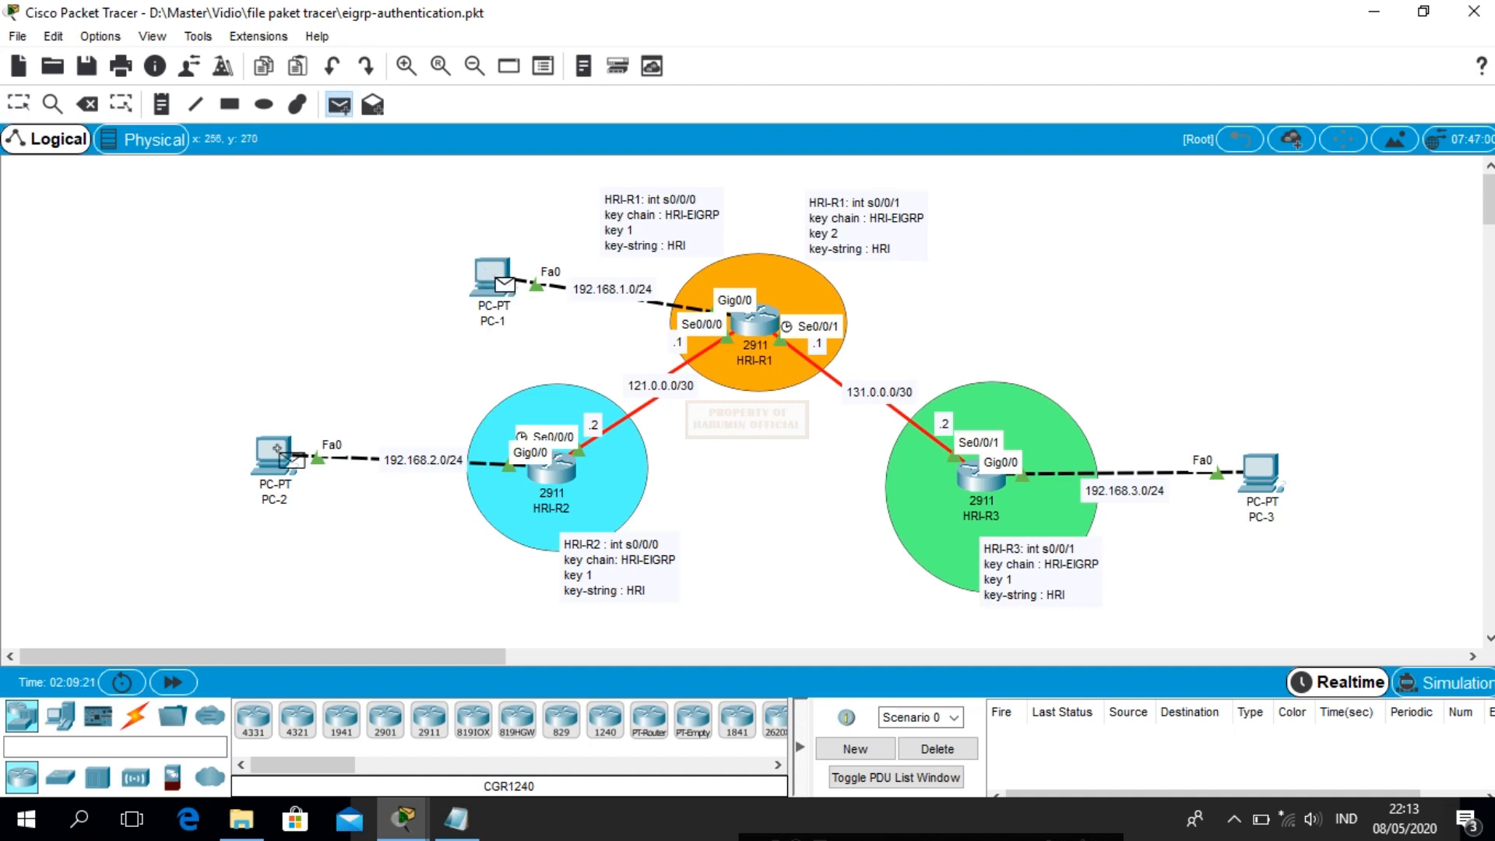
click(277, 449)
click(339, 106)
click(492, 279)
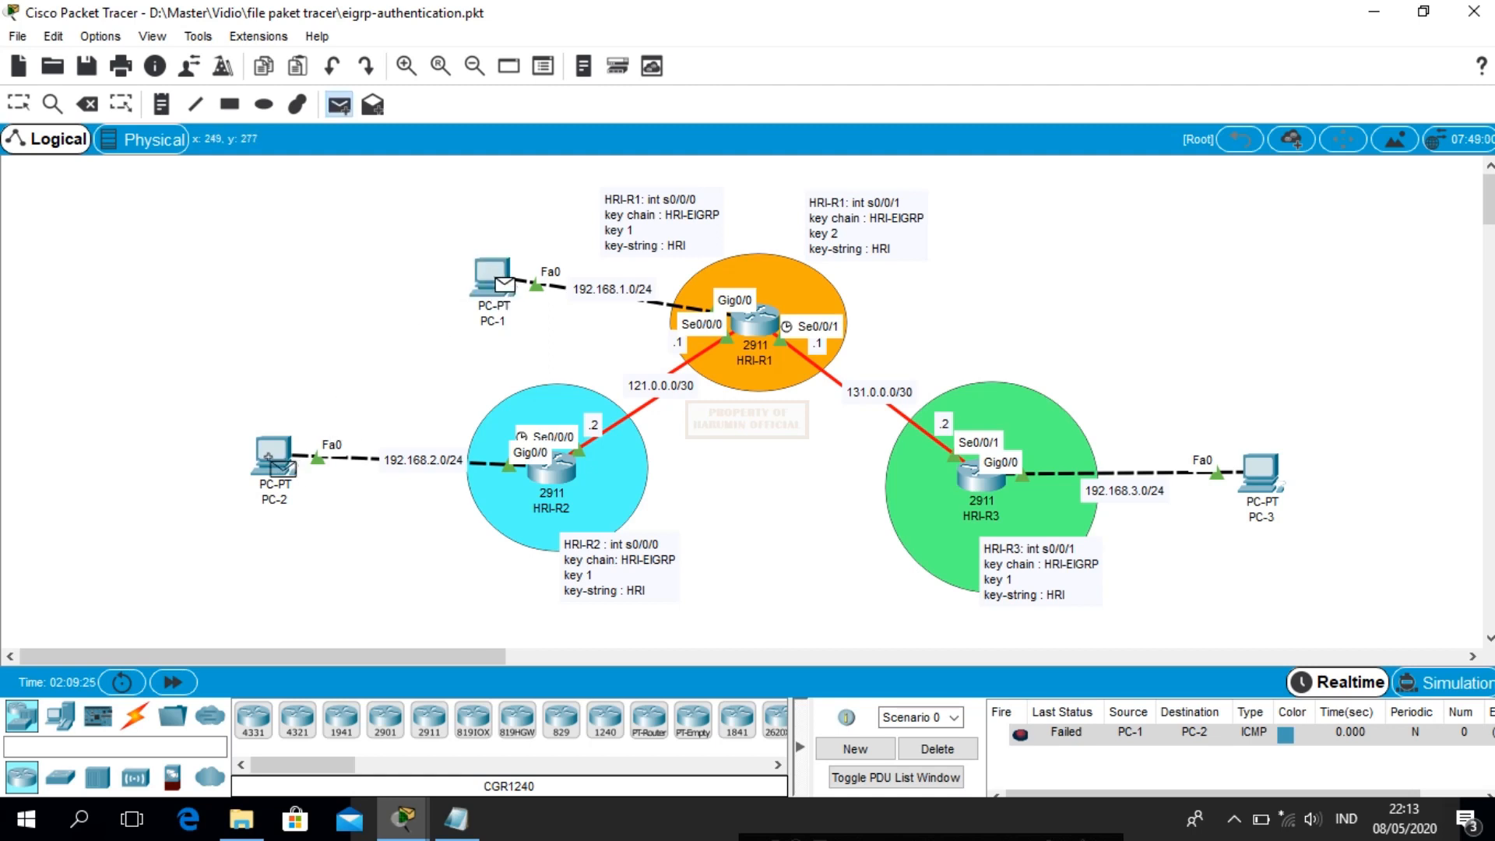
click(280, 466)
mouse_move(288, 469)
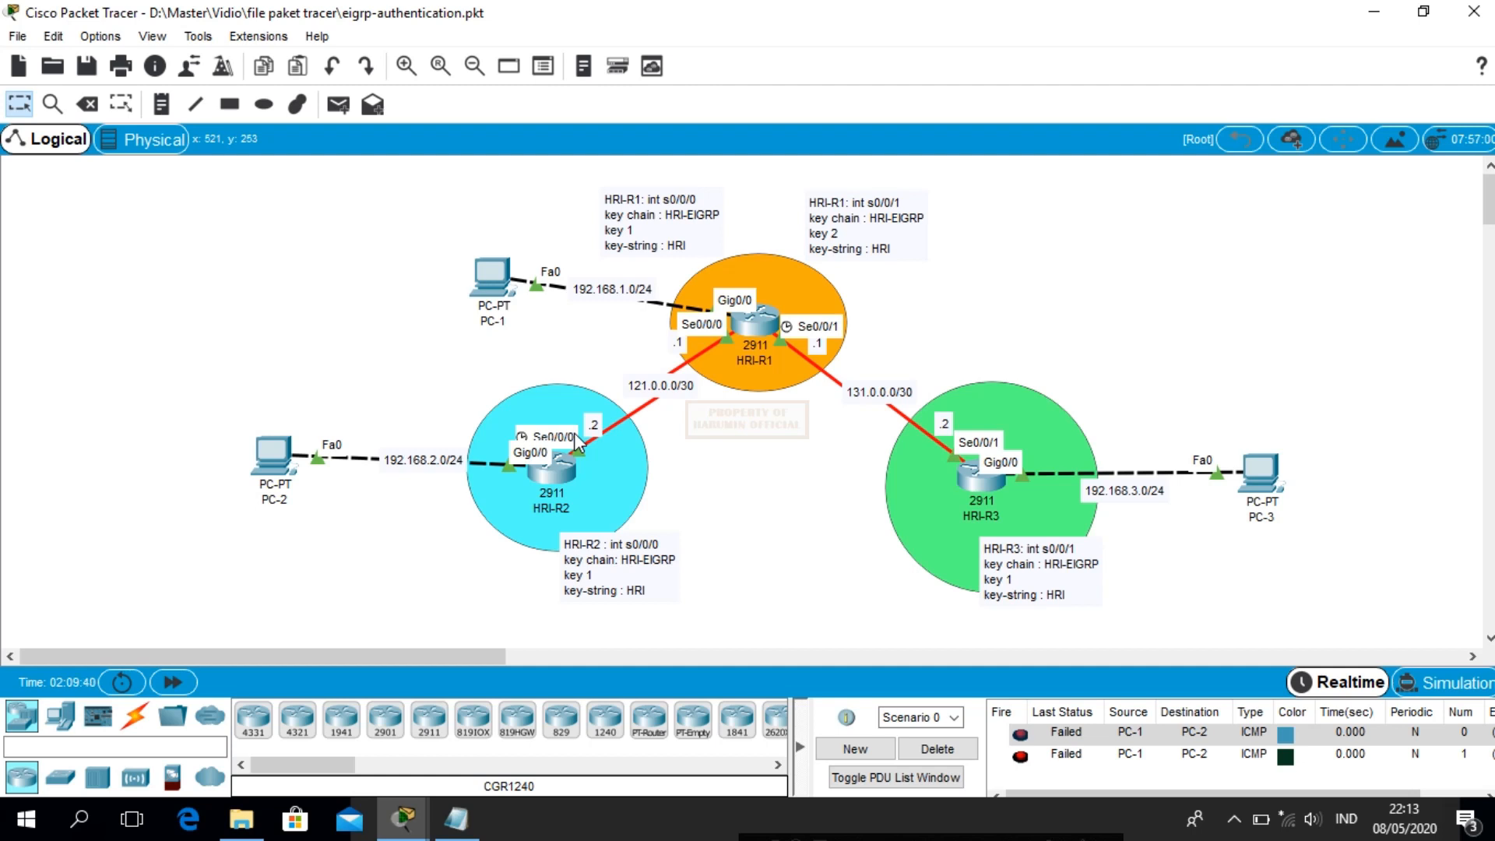
Run debug eigrp packets on HRI-R1, read the ignored 121.0.0.2 hellos, then undebug
click(758, 335)
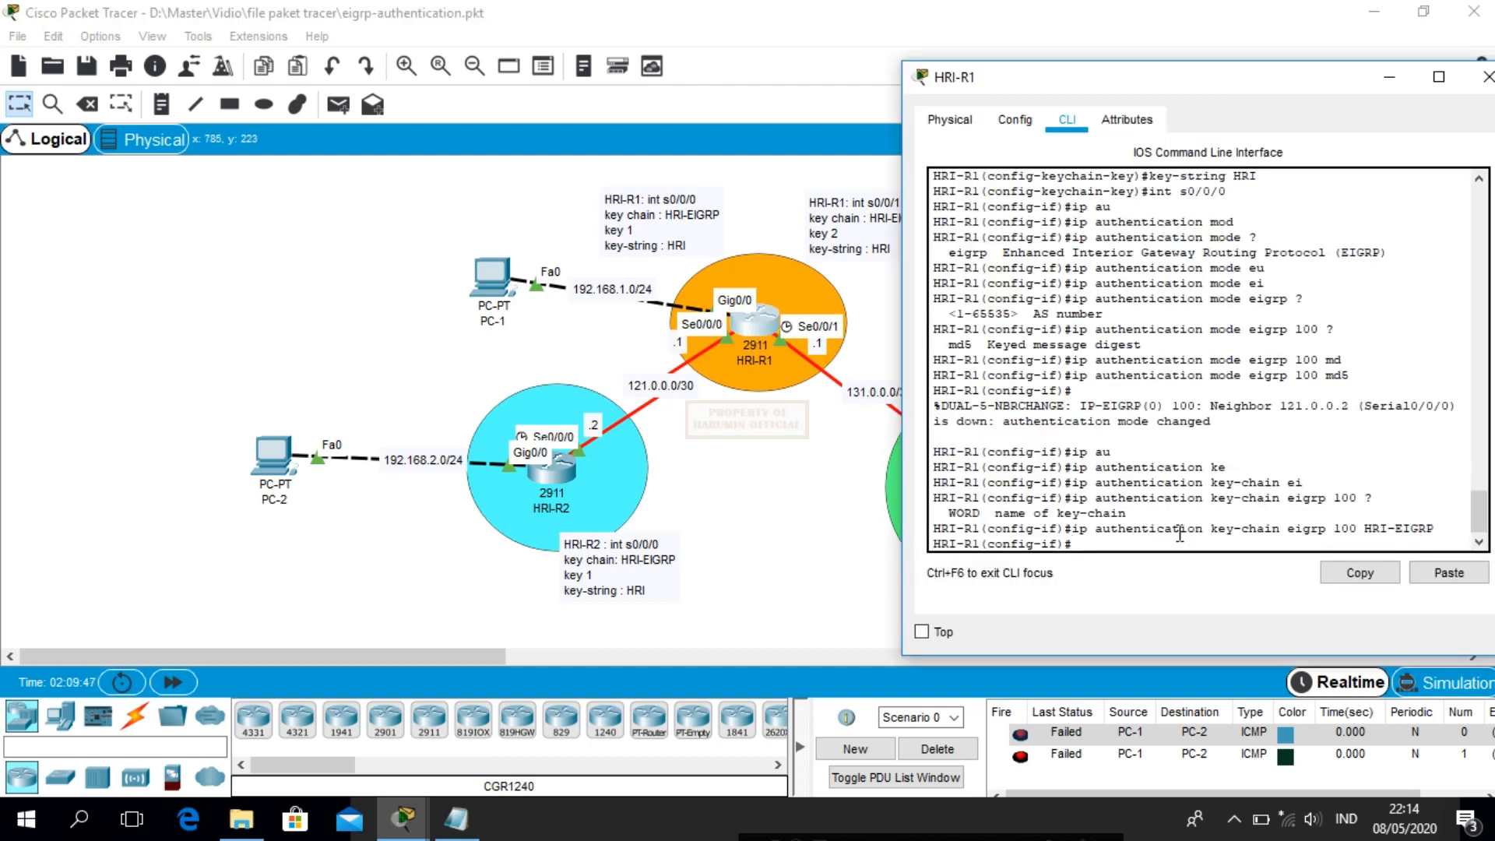
text(end)
key(Return)
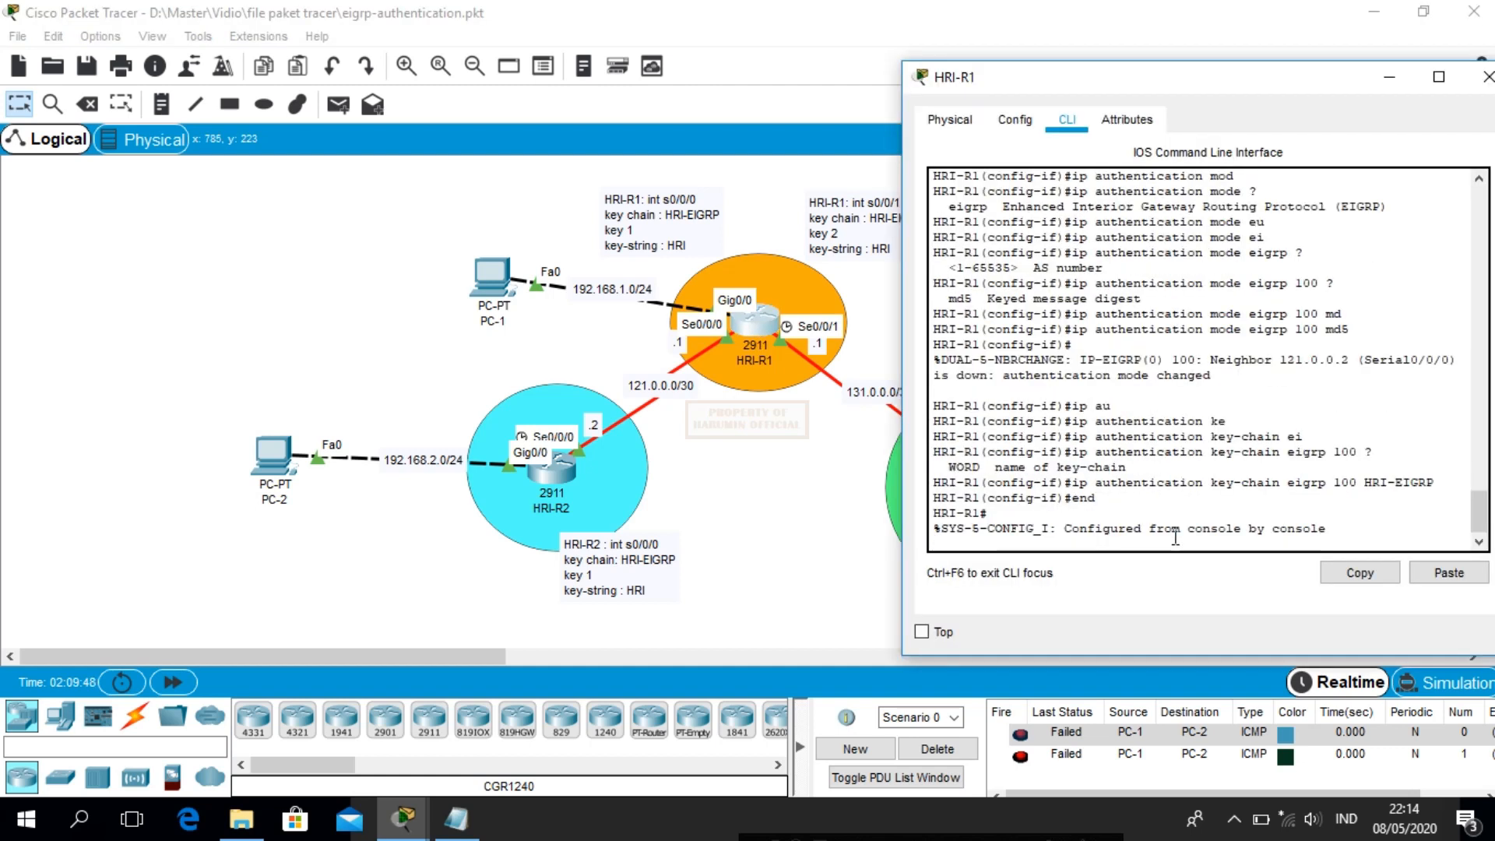
text(deb)
key(Tab)
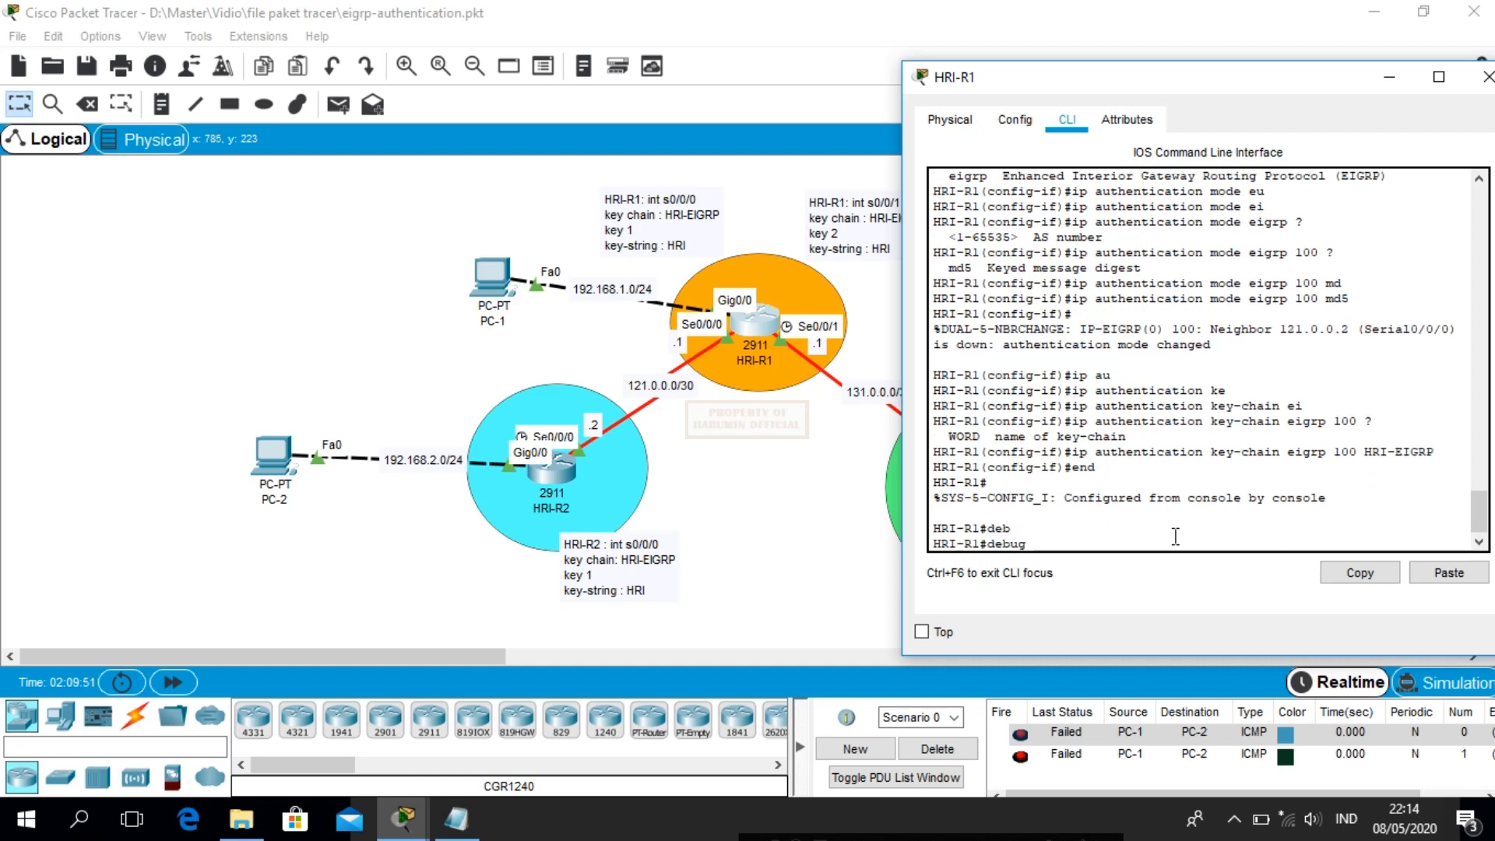
text(ri)
key(Tab)
key(BackSpace)
key(BackSpace)
text(ei)
key(Tab)
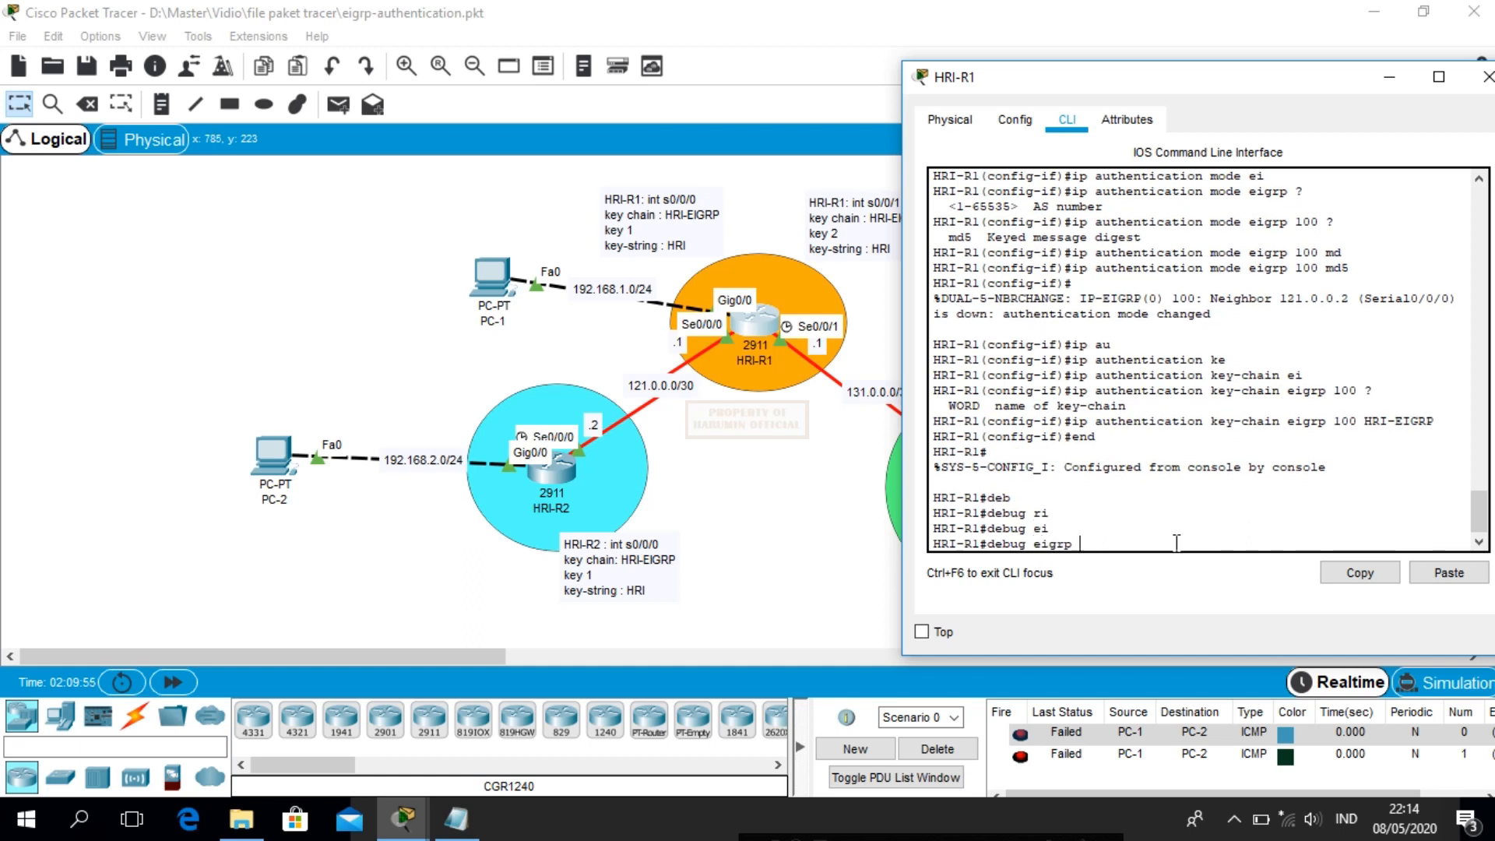
text(pa)
key(Tab)
key(Return)
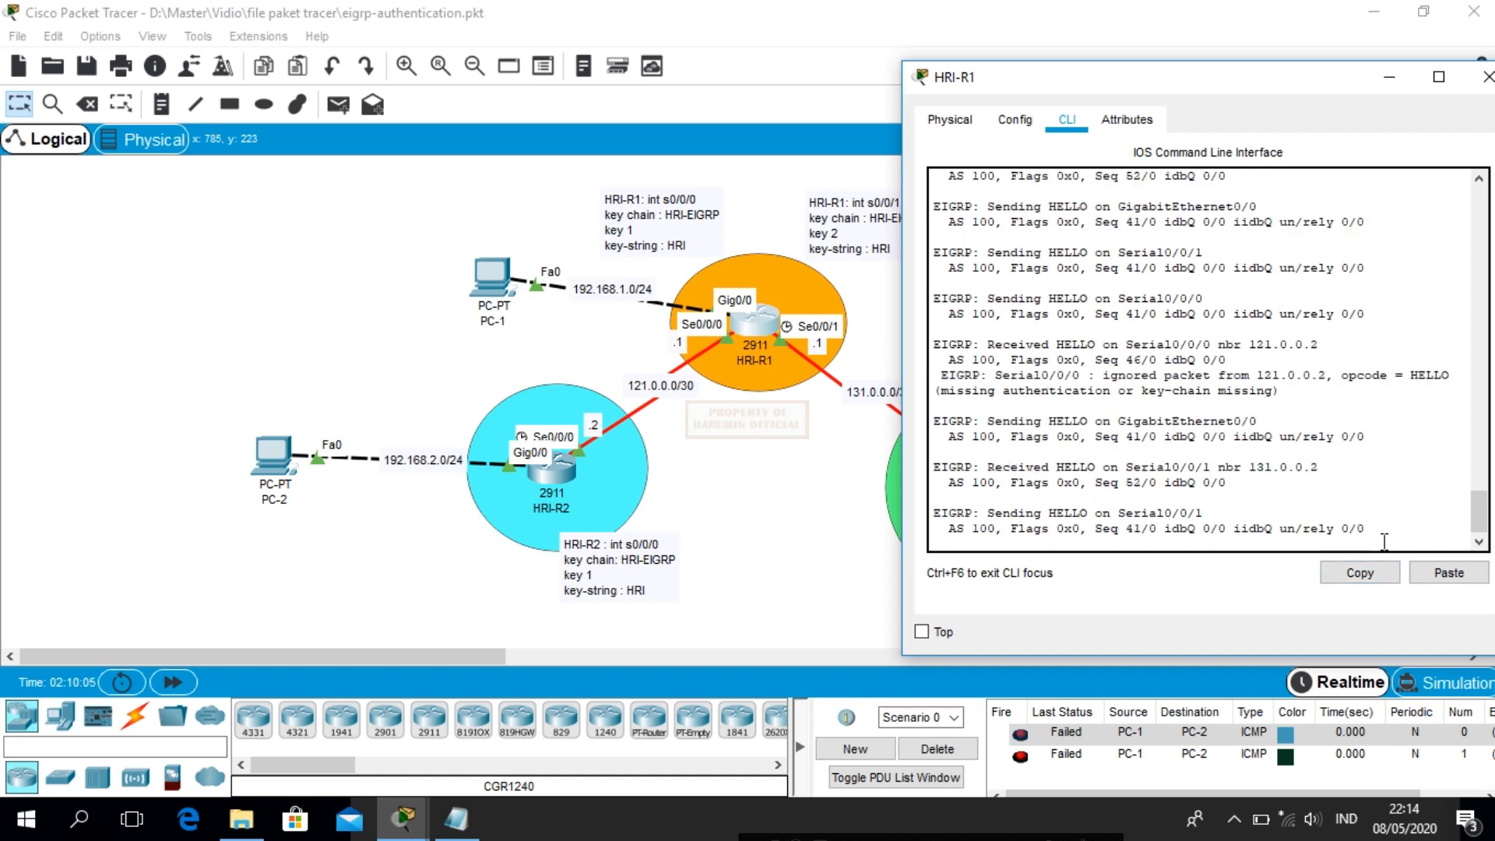
key(Return)
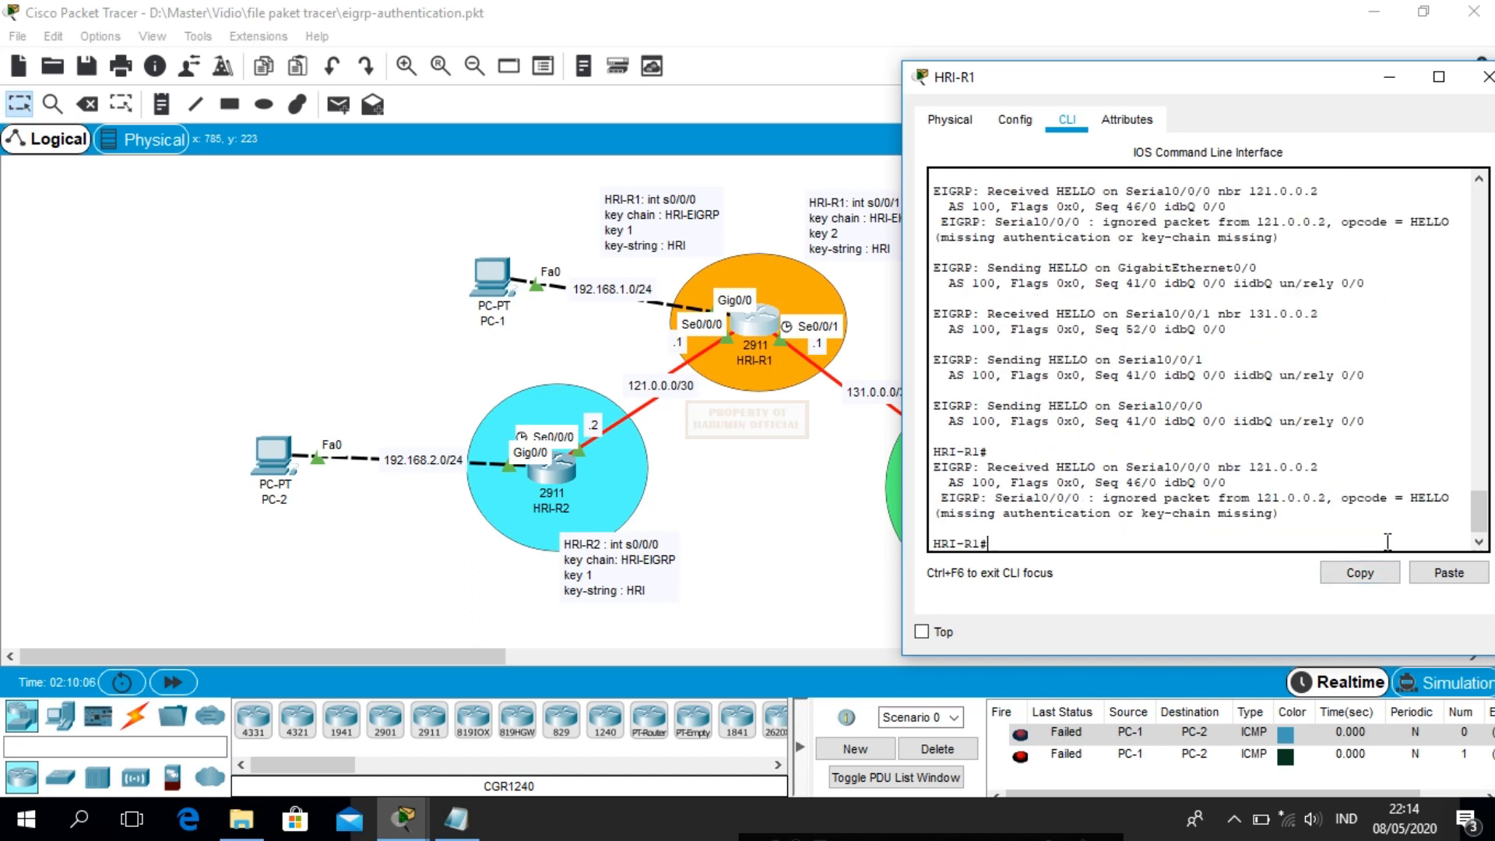
click(1440, 575)
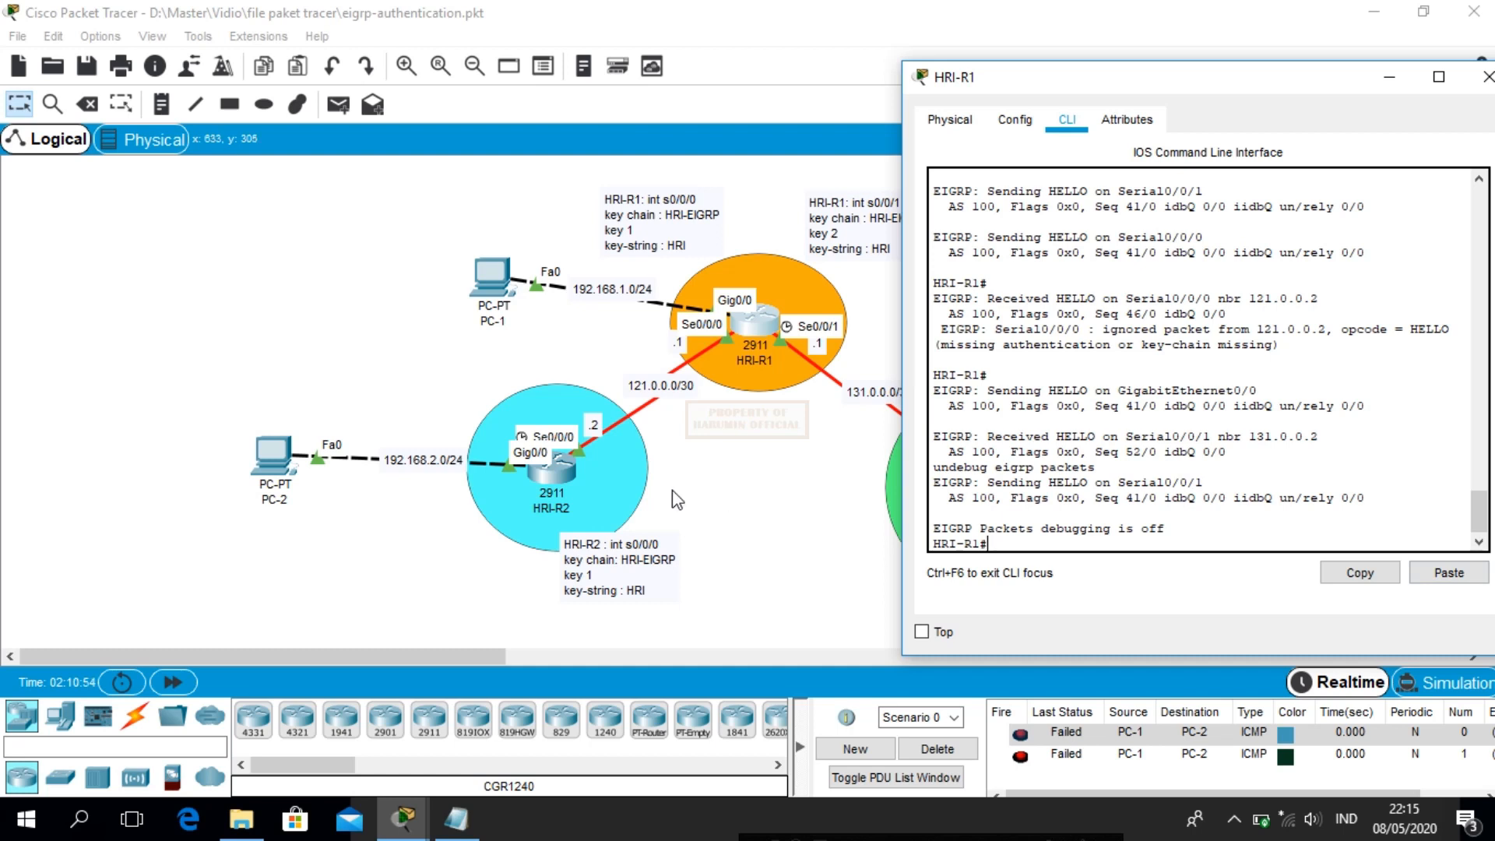
Open HRI-R2's console and enter conf t for global configuration mode
click(557, 471)
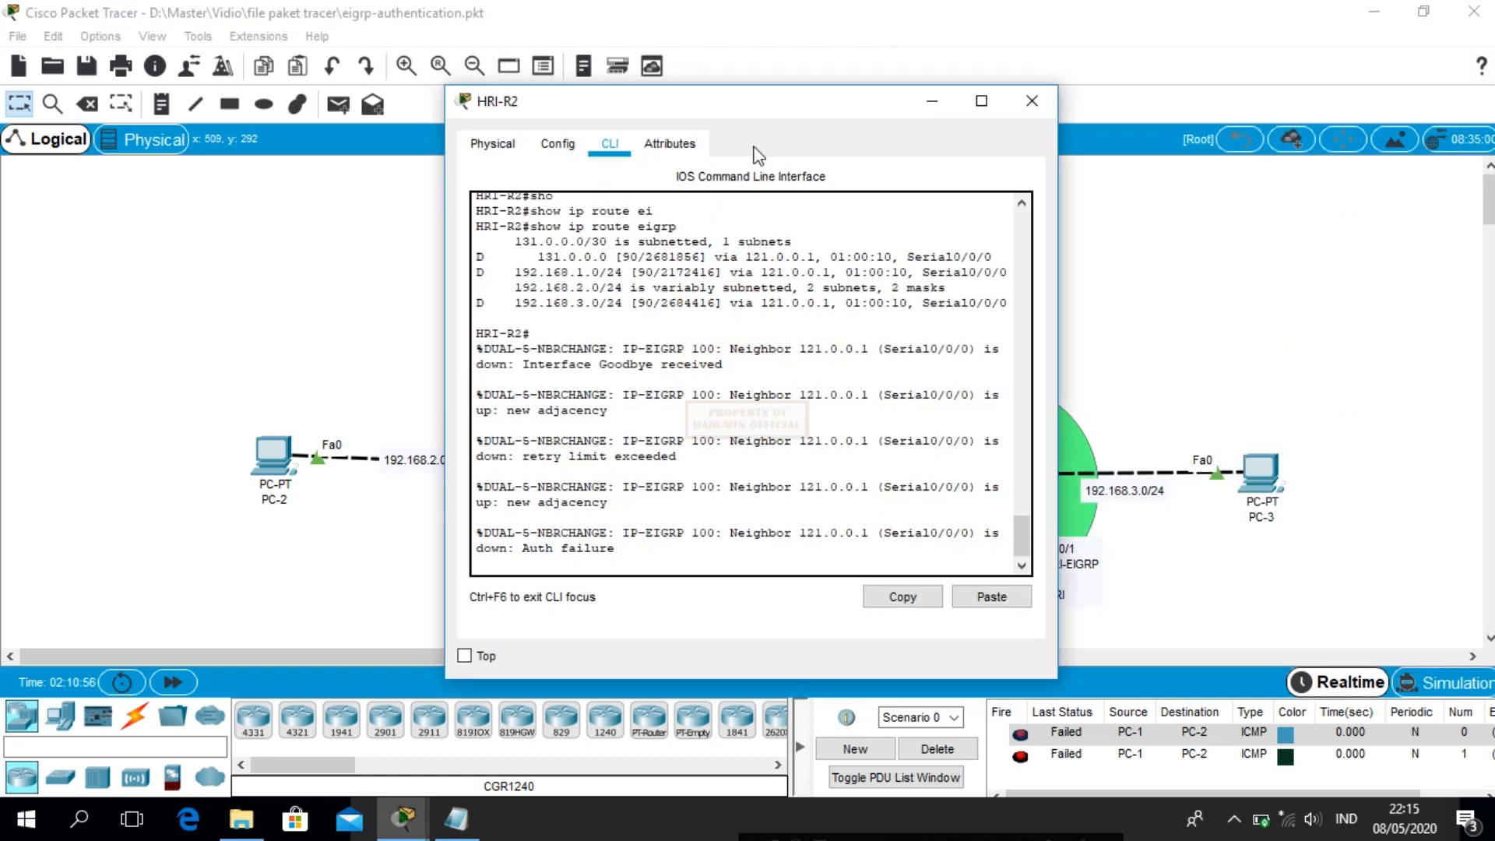
drag(727, 109, 1106, 80)
click(1150, 379)
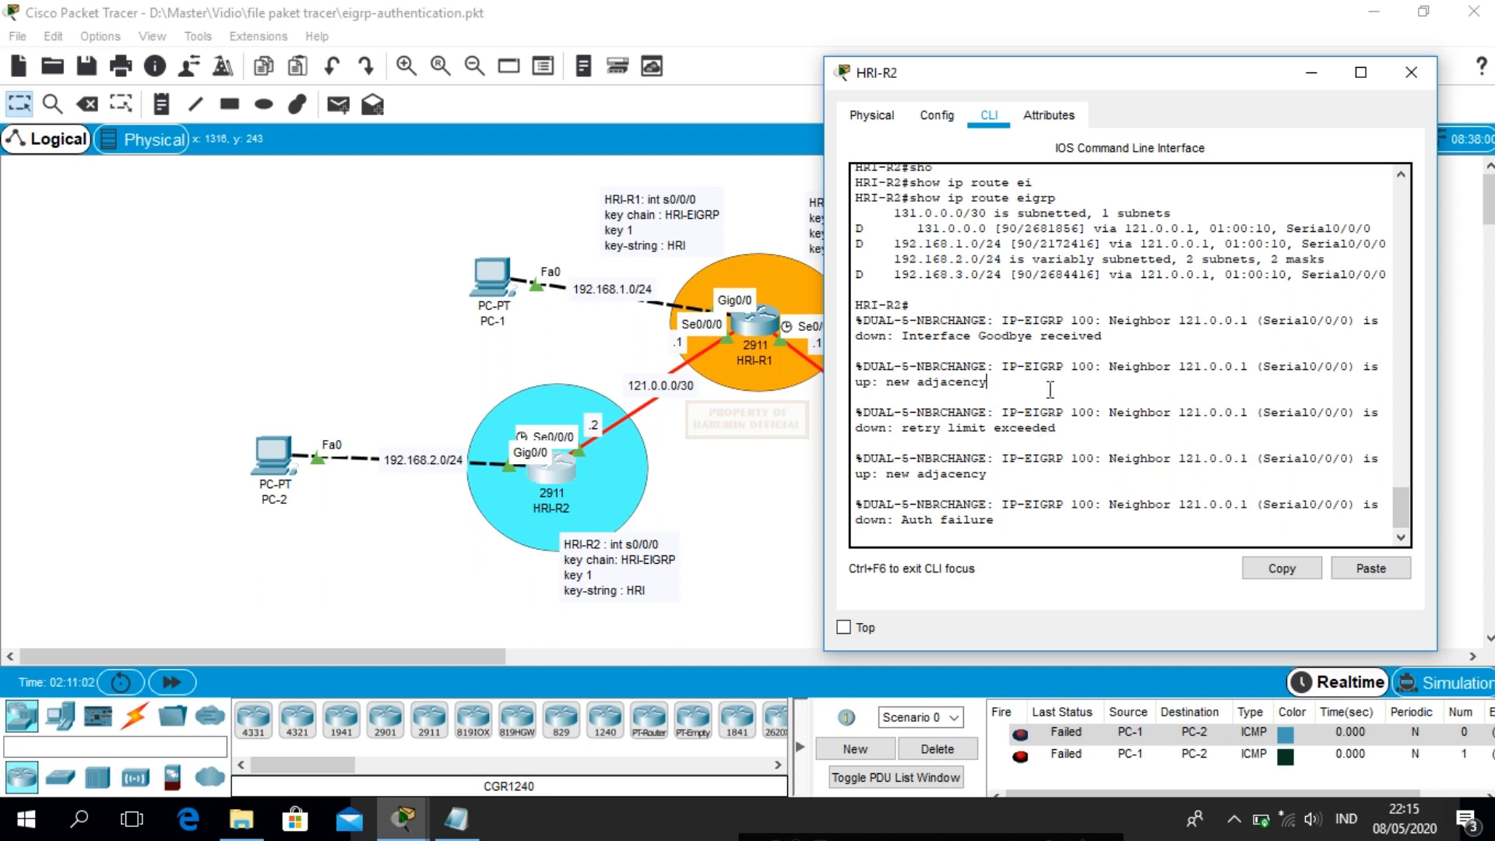
click(1115, 425)
key(Return)
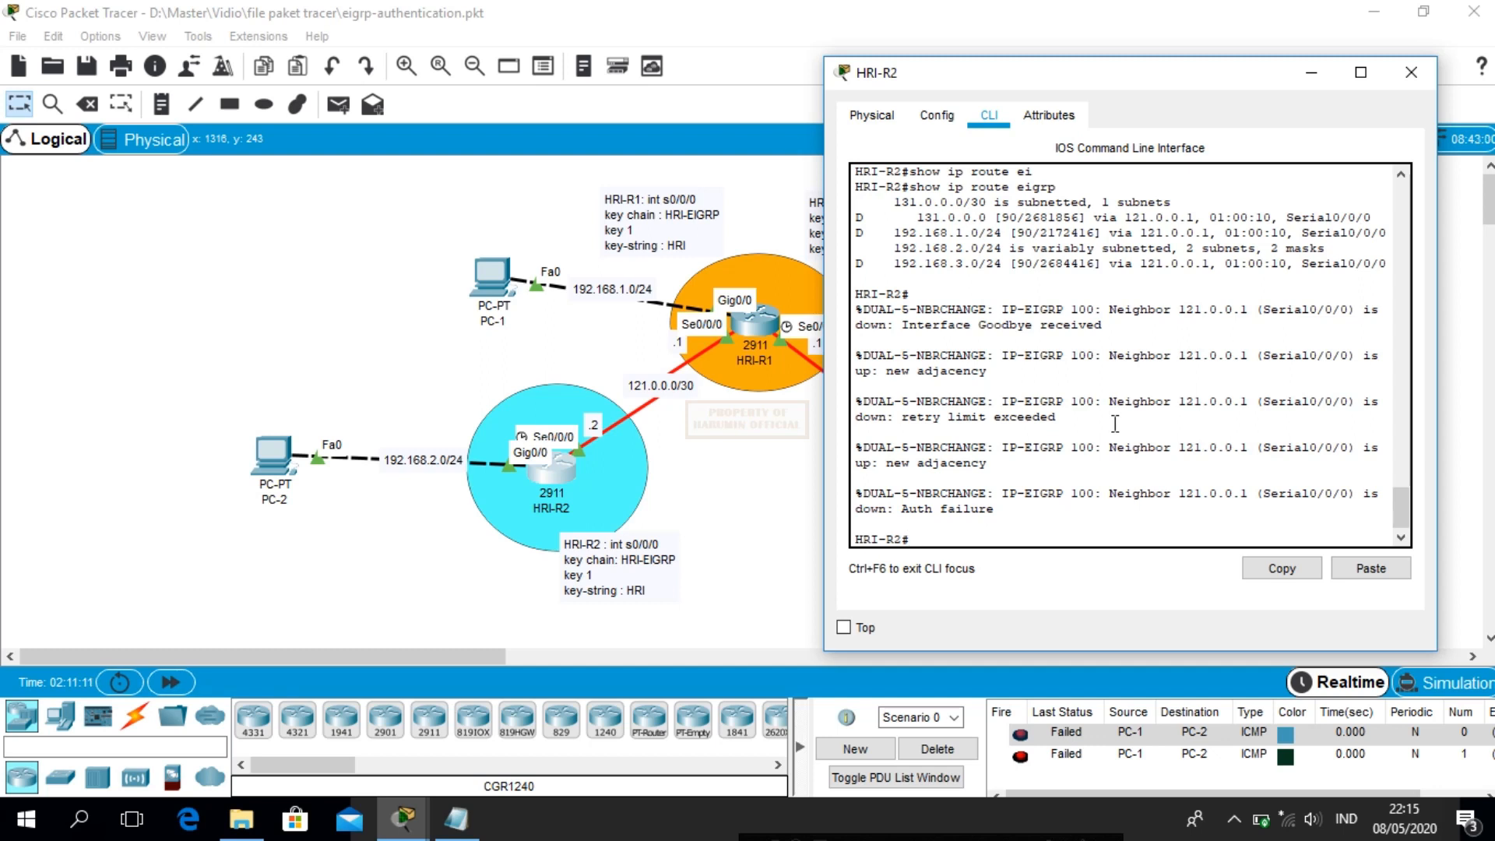
text(onf t)
key(Return)
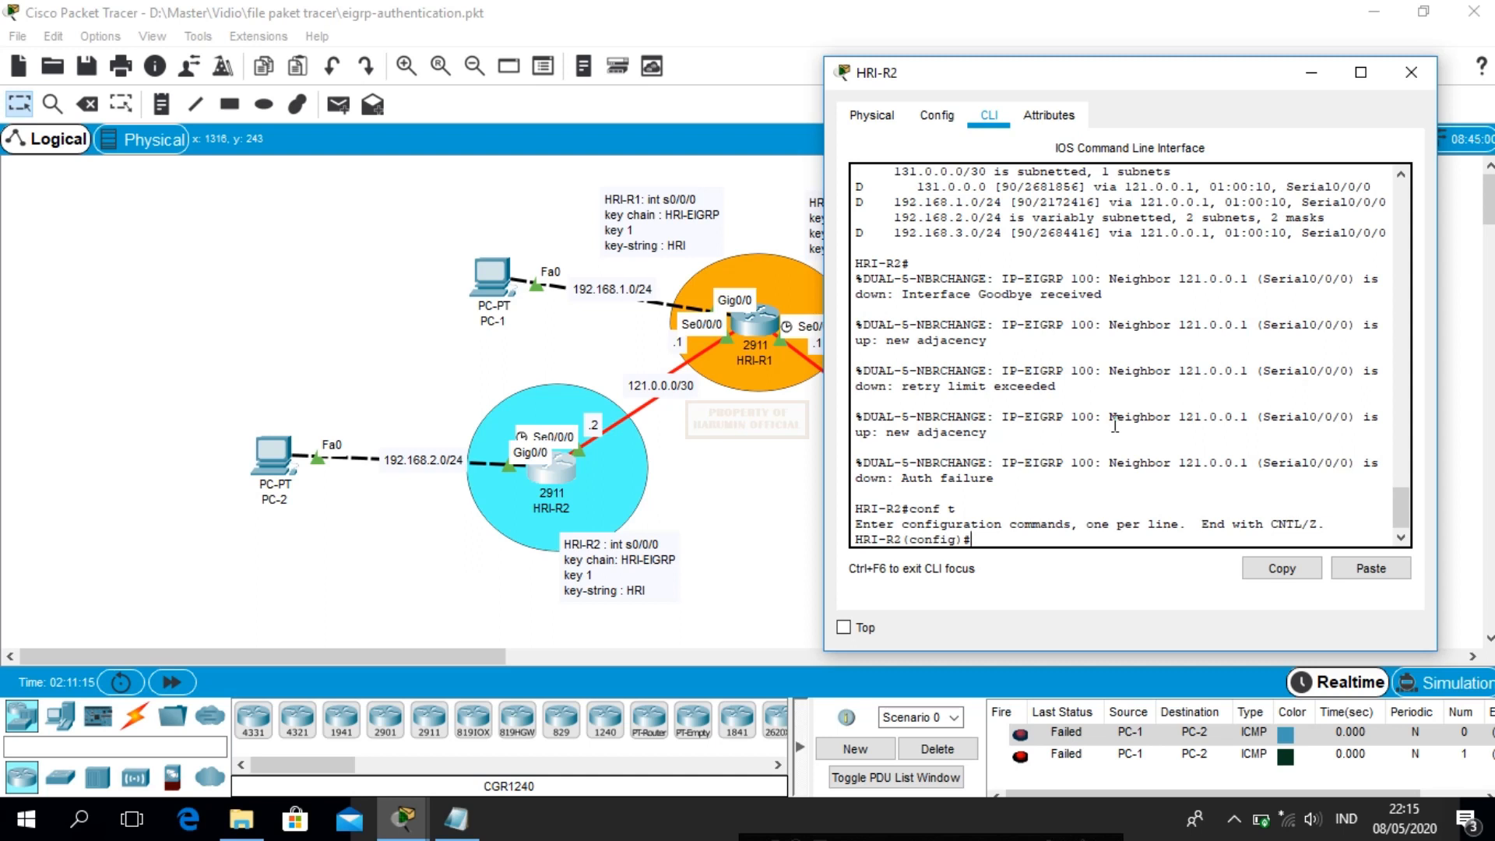
Create key chain HRI-EIGRP on HRI-R2 with key 1 and key-string HRI
text(ke)
key(Tab)
text(c)
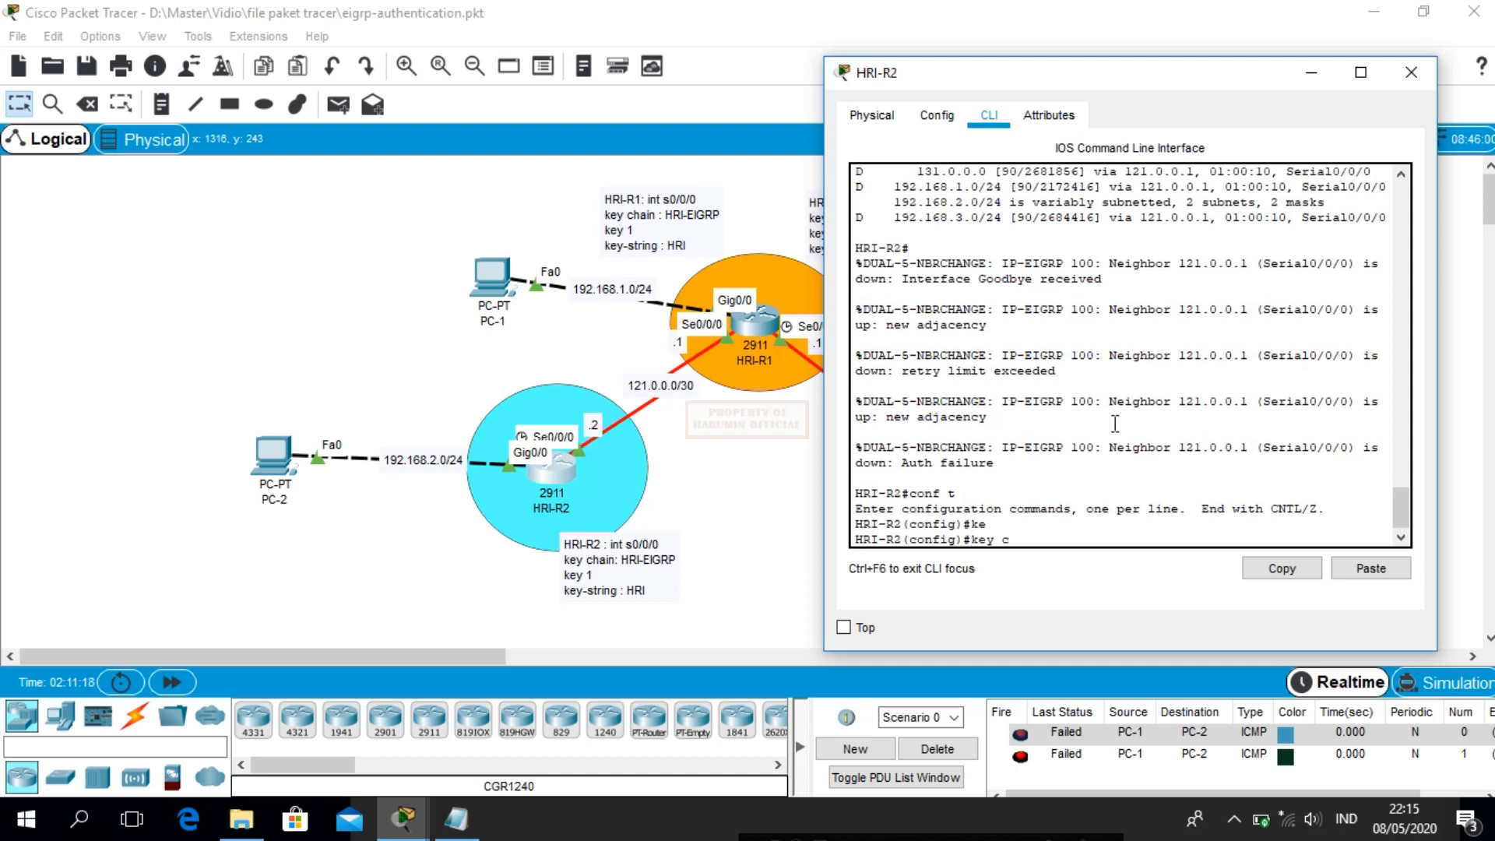
text(h)
key(Tab)
text(HRI-EIGRP)
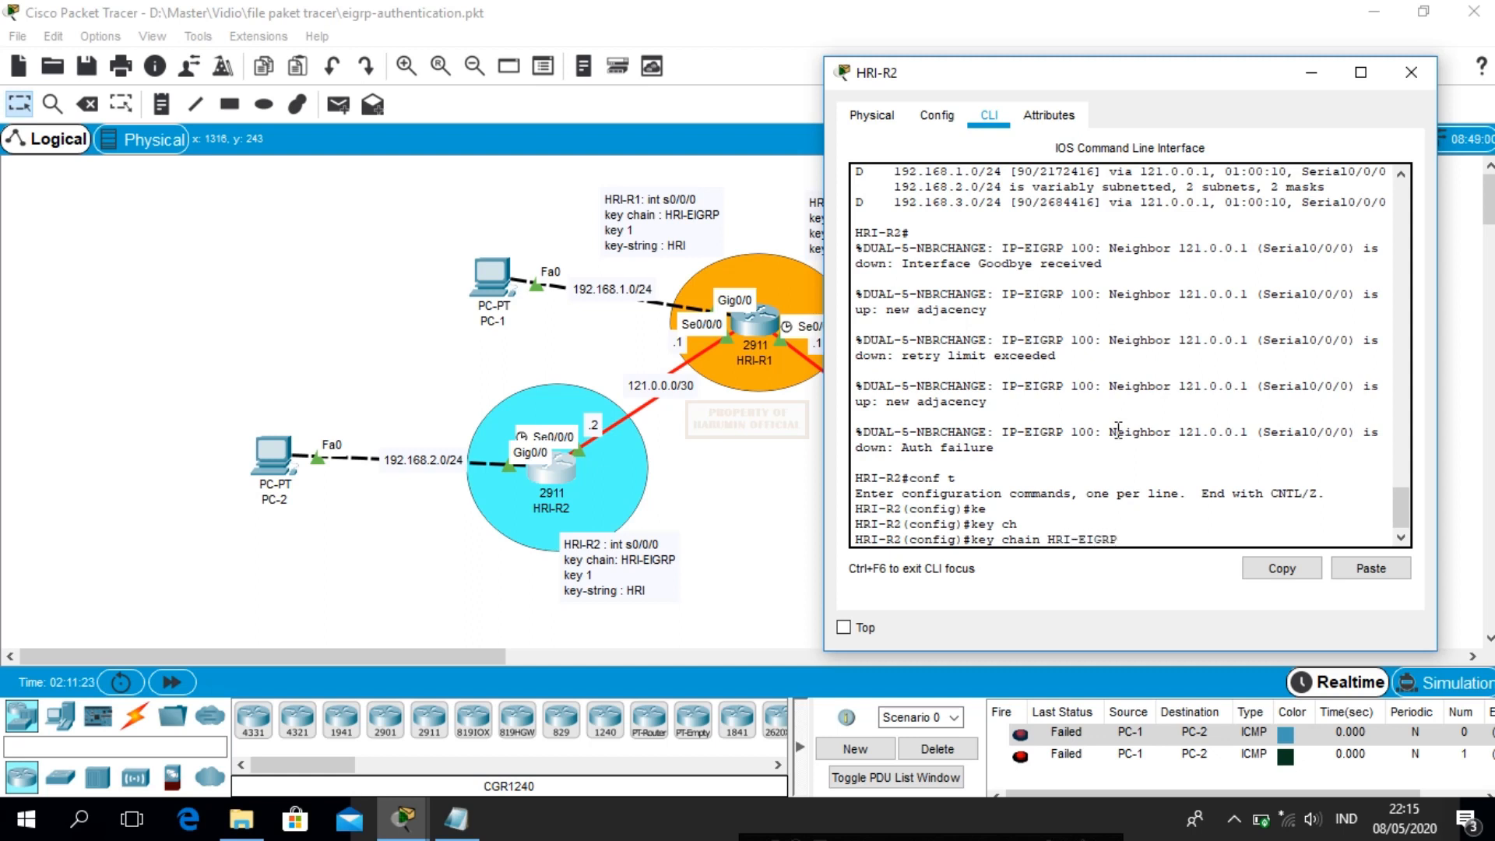
key(Return)
text(keychain)#ke)
key(Tab)
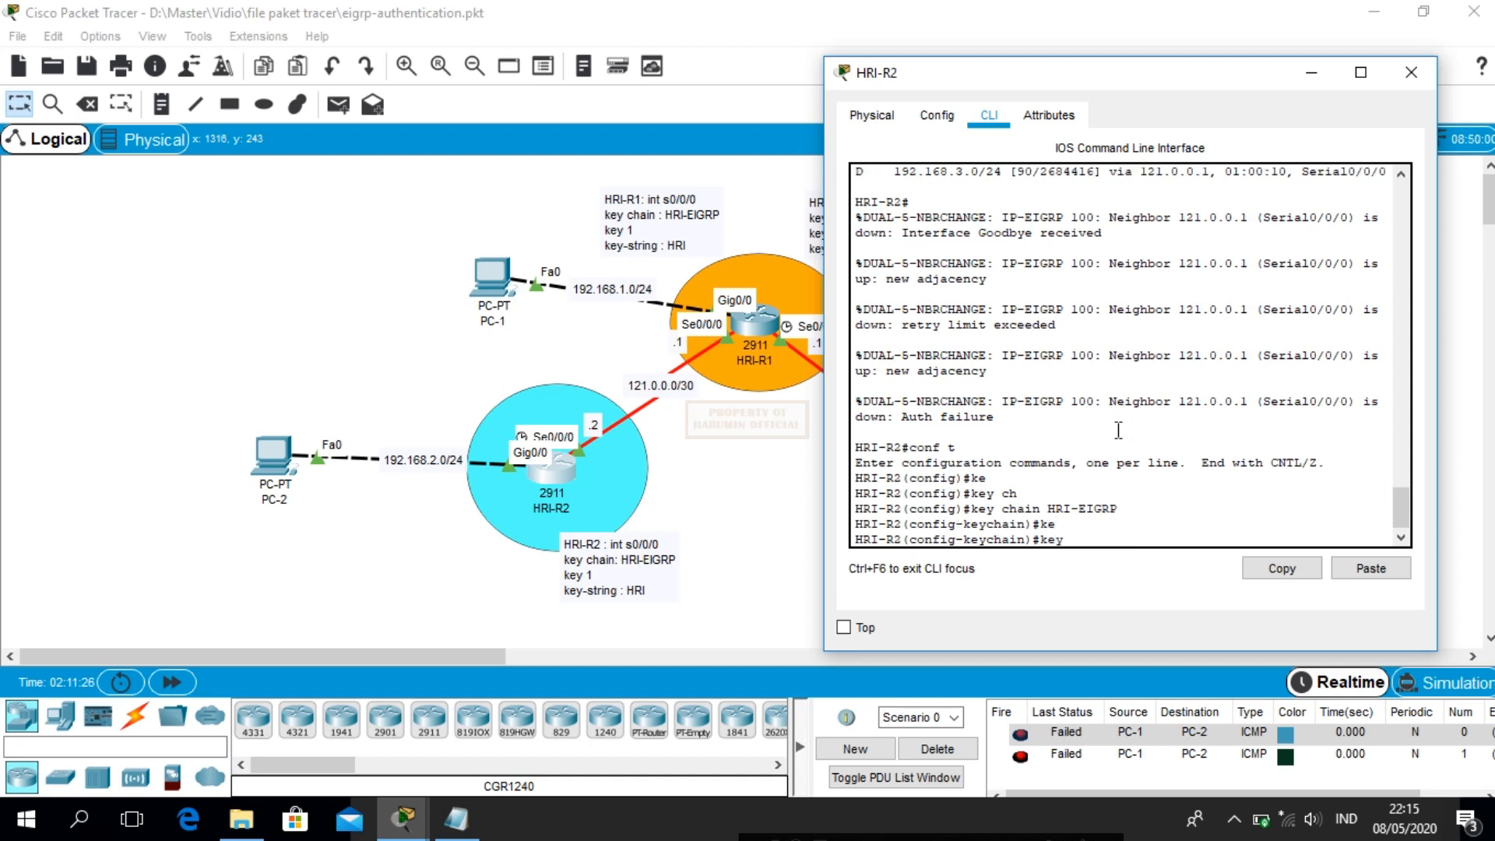
text(1)
key(Return)
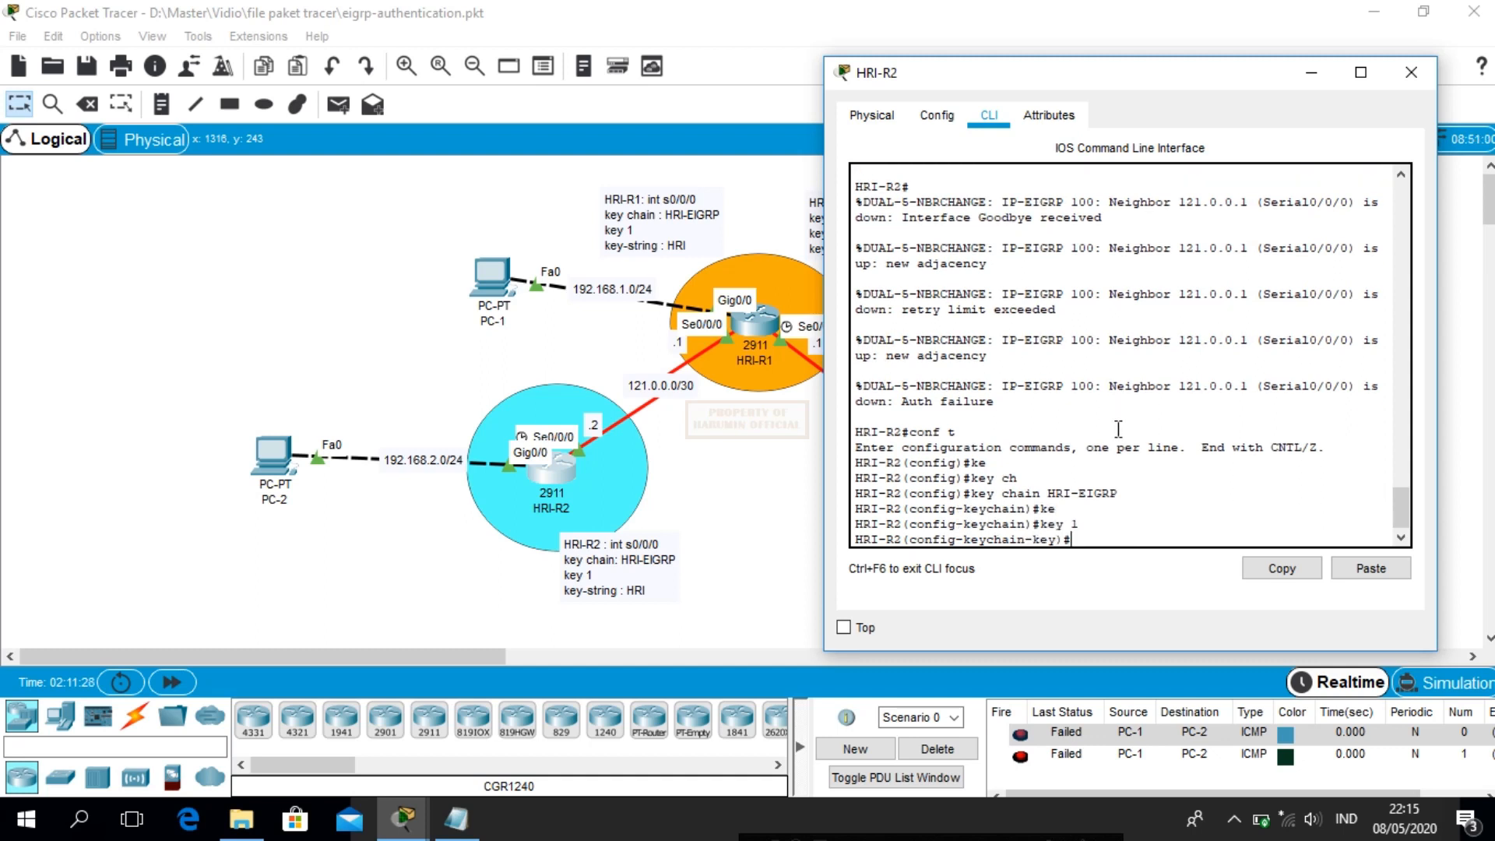
text(ke)
key(Tab)
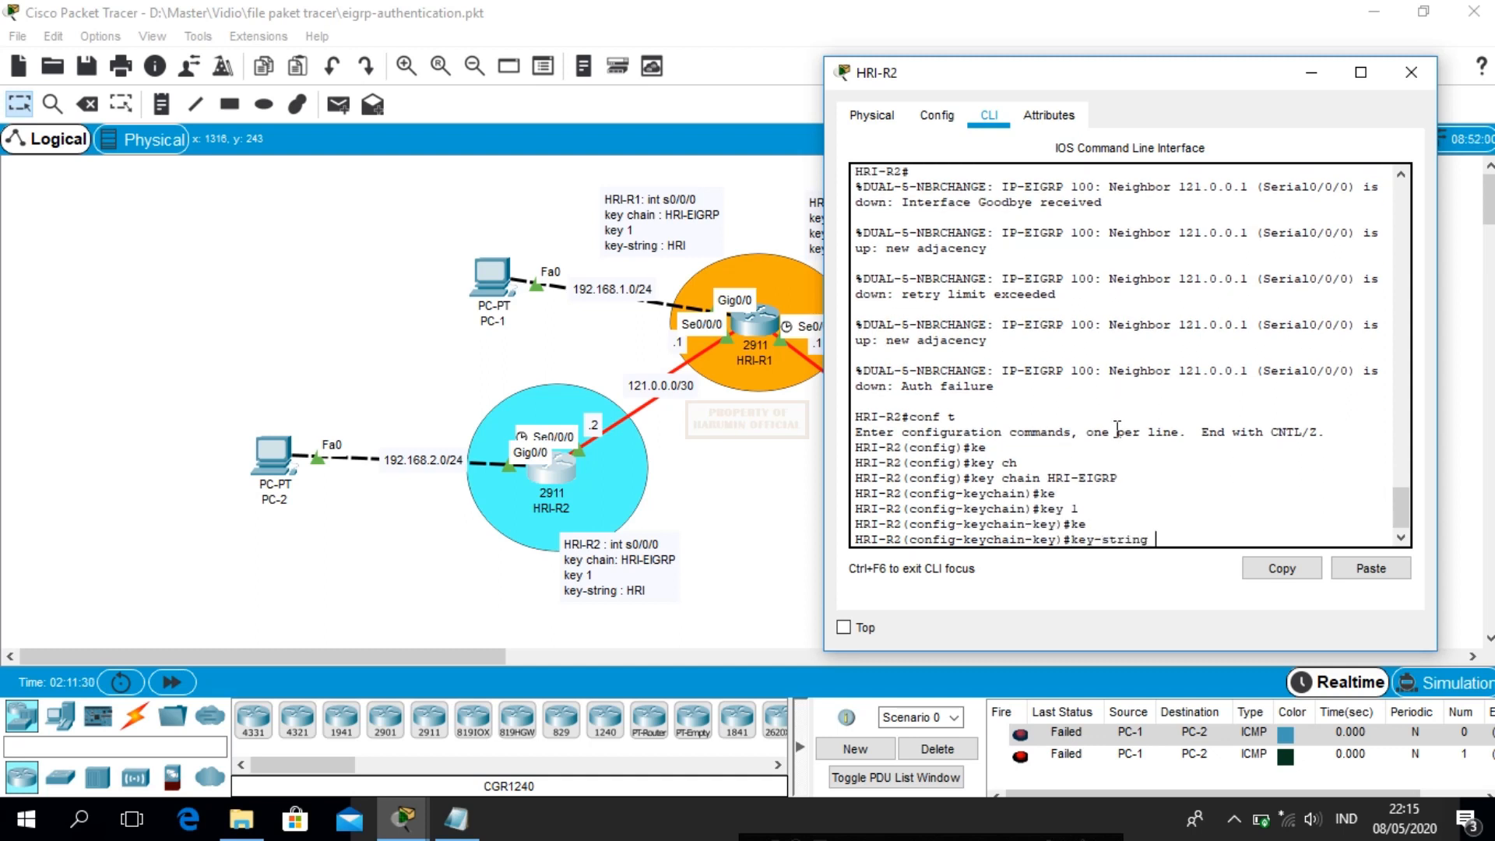
text(HRI)
key(Return)
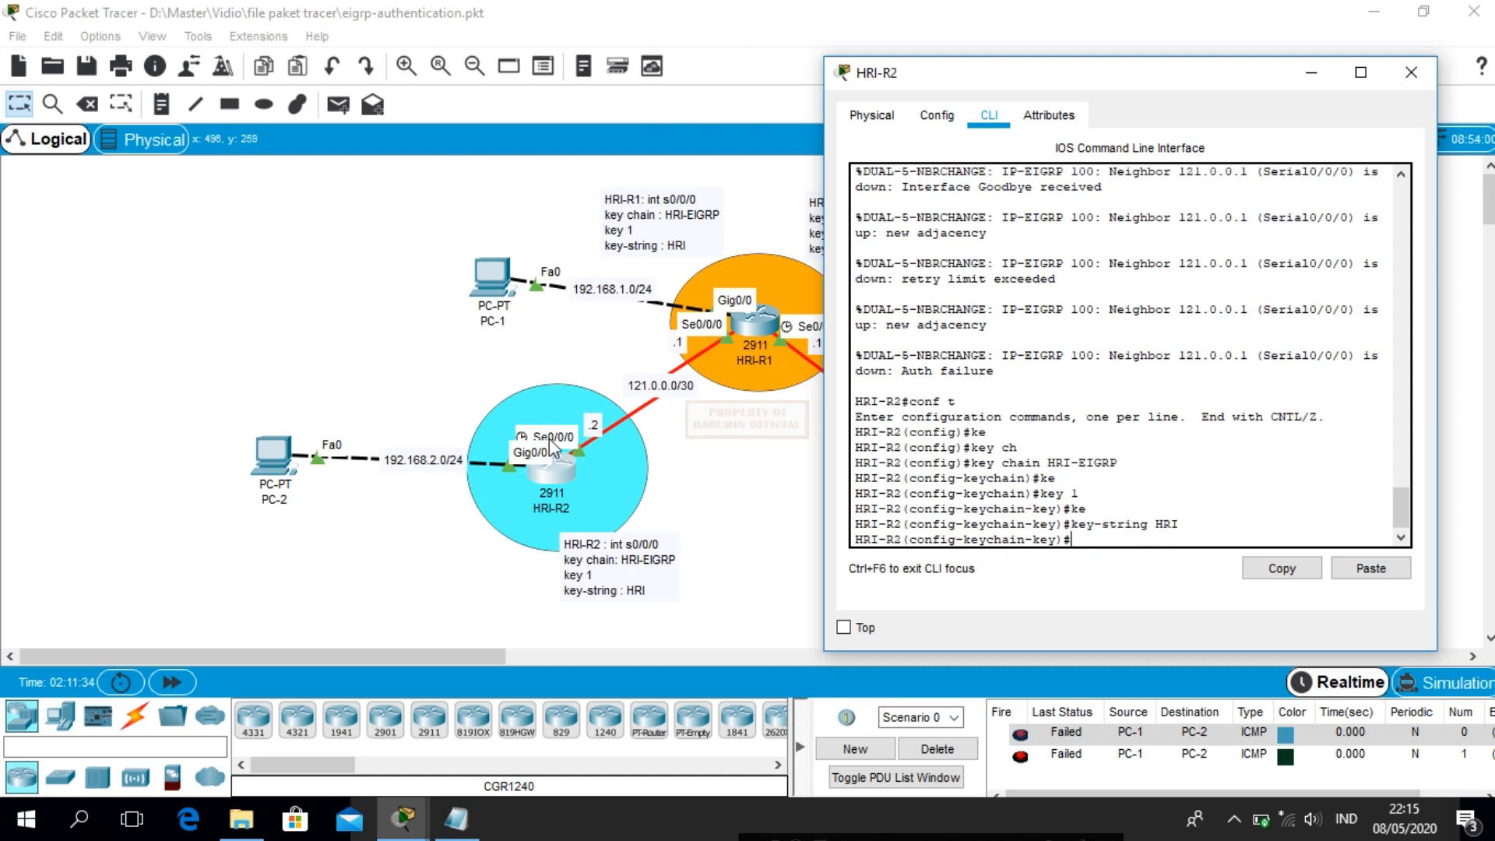
Enter interface s0/0/0 and begin the ip authentication command
text(int s0/0/0)
key(Return)
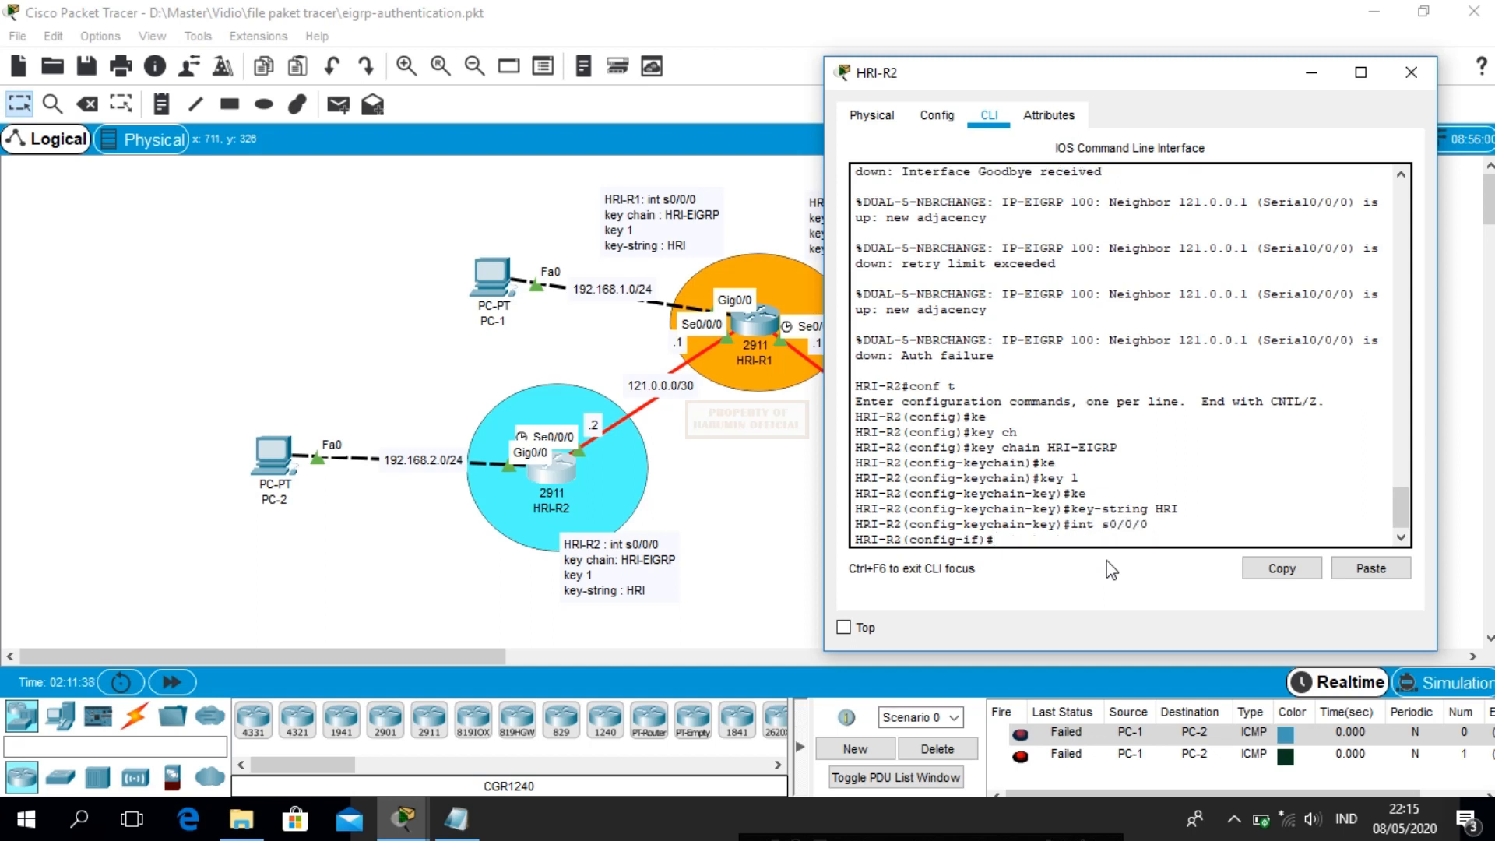
text(ip au)
key(Tab)
Set EIGRP 100 authentication mode to MD5 on HRI-R2's Serial0/0/0
text(mo)
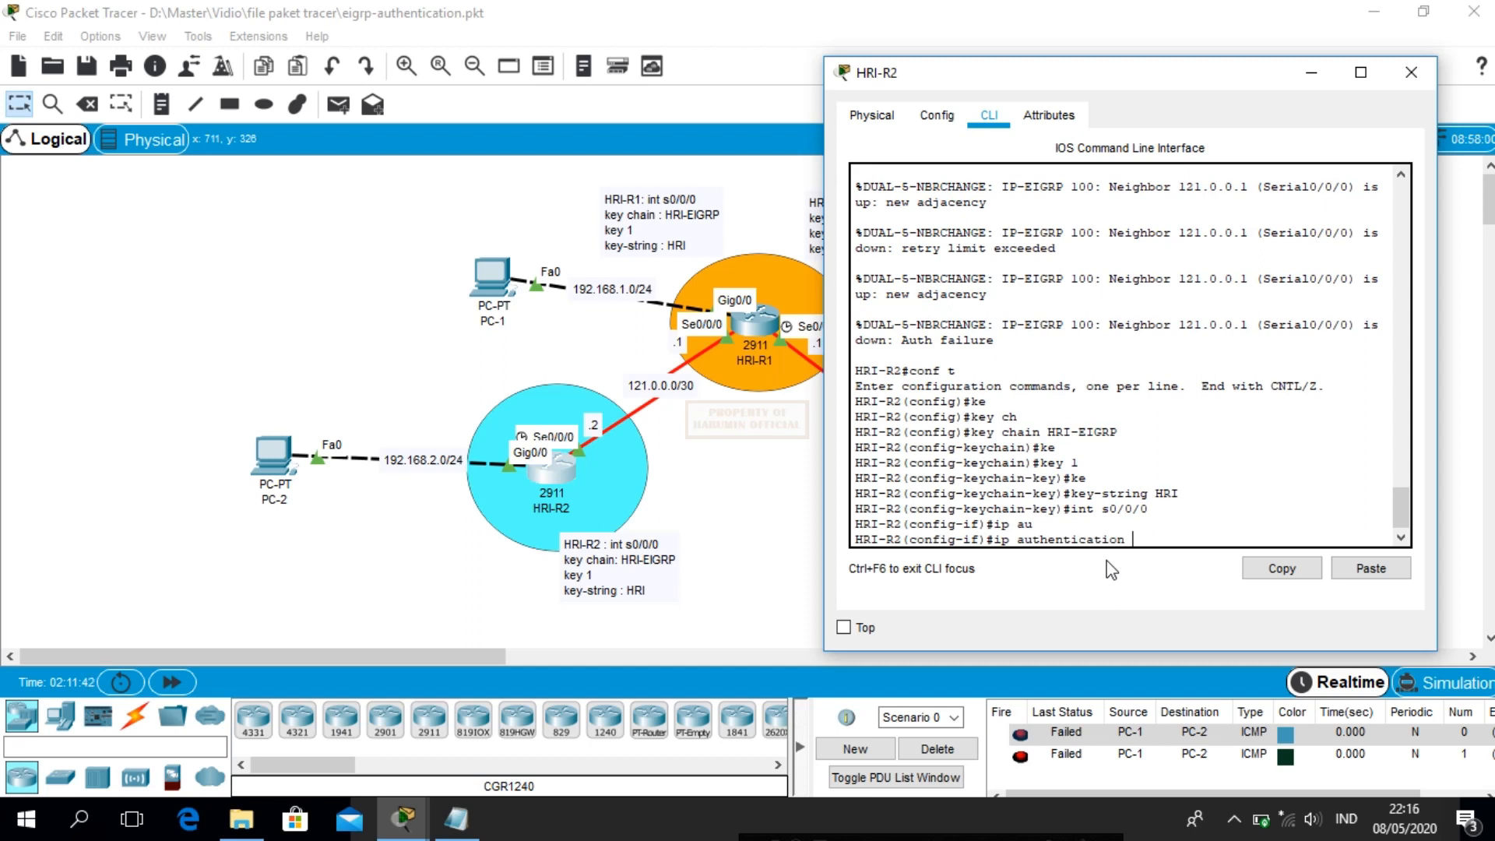
key(Tab)
text(ei)
key(Tab)
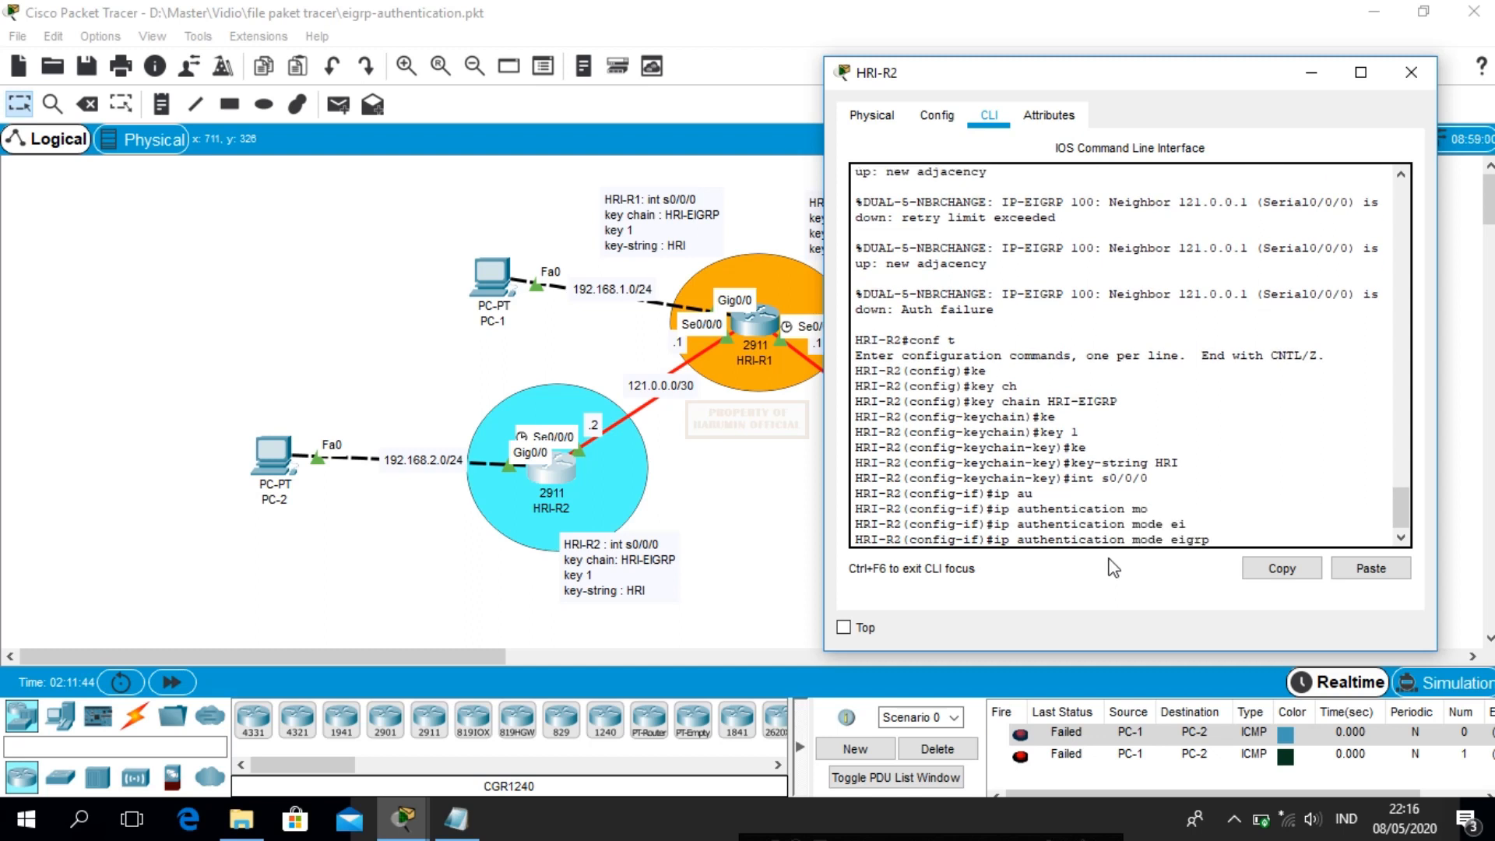
text(100 md)
key(Tab)
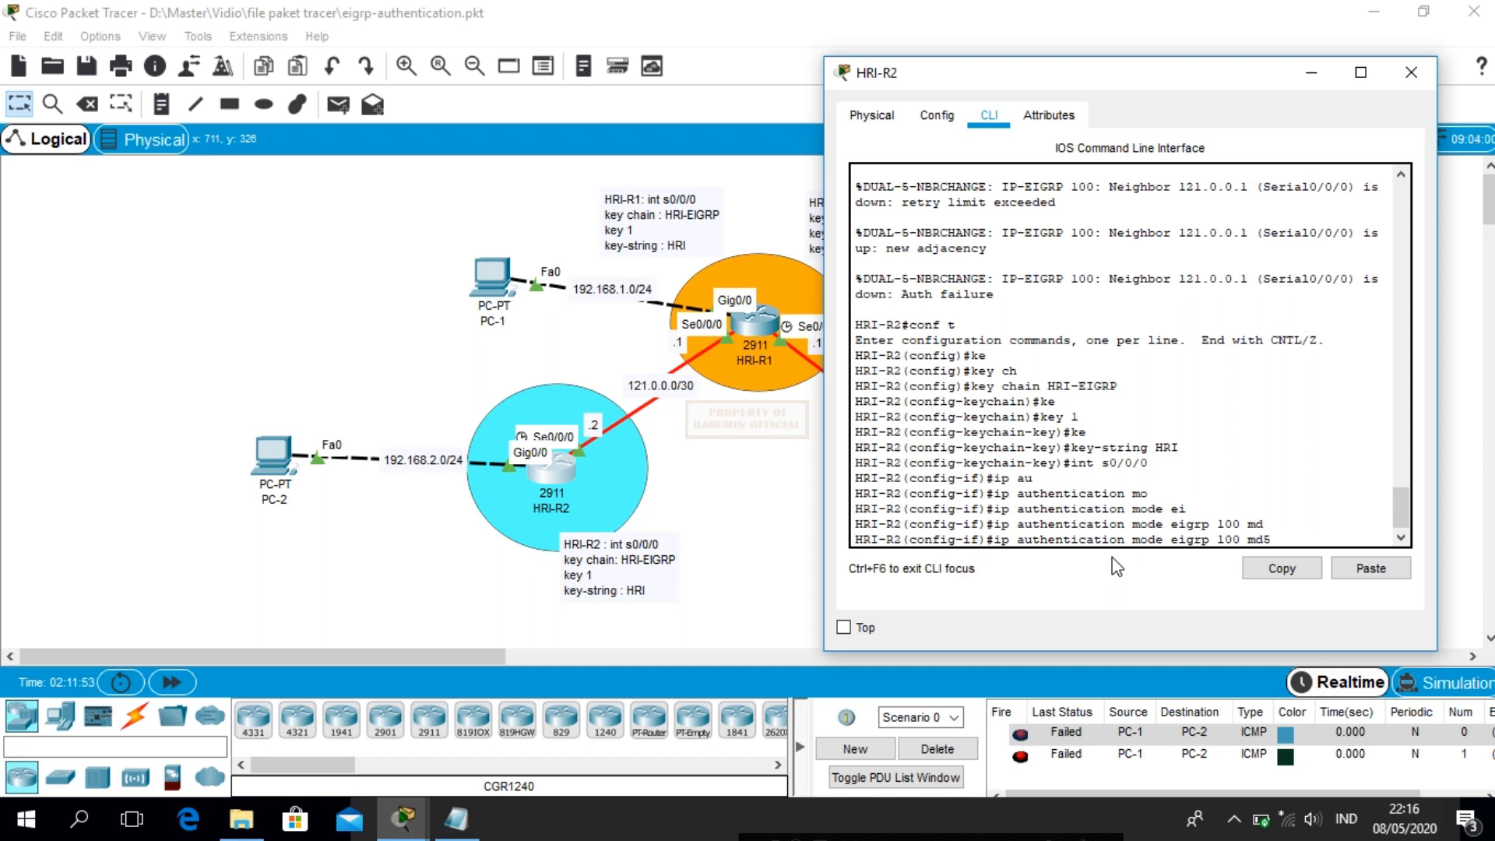
key(Return)
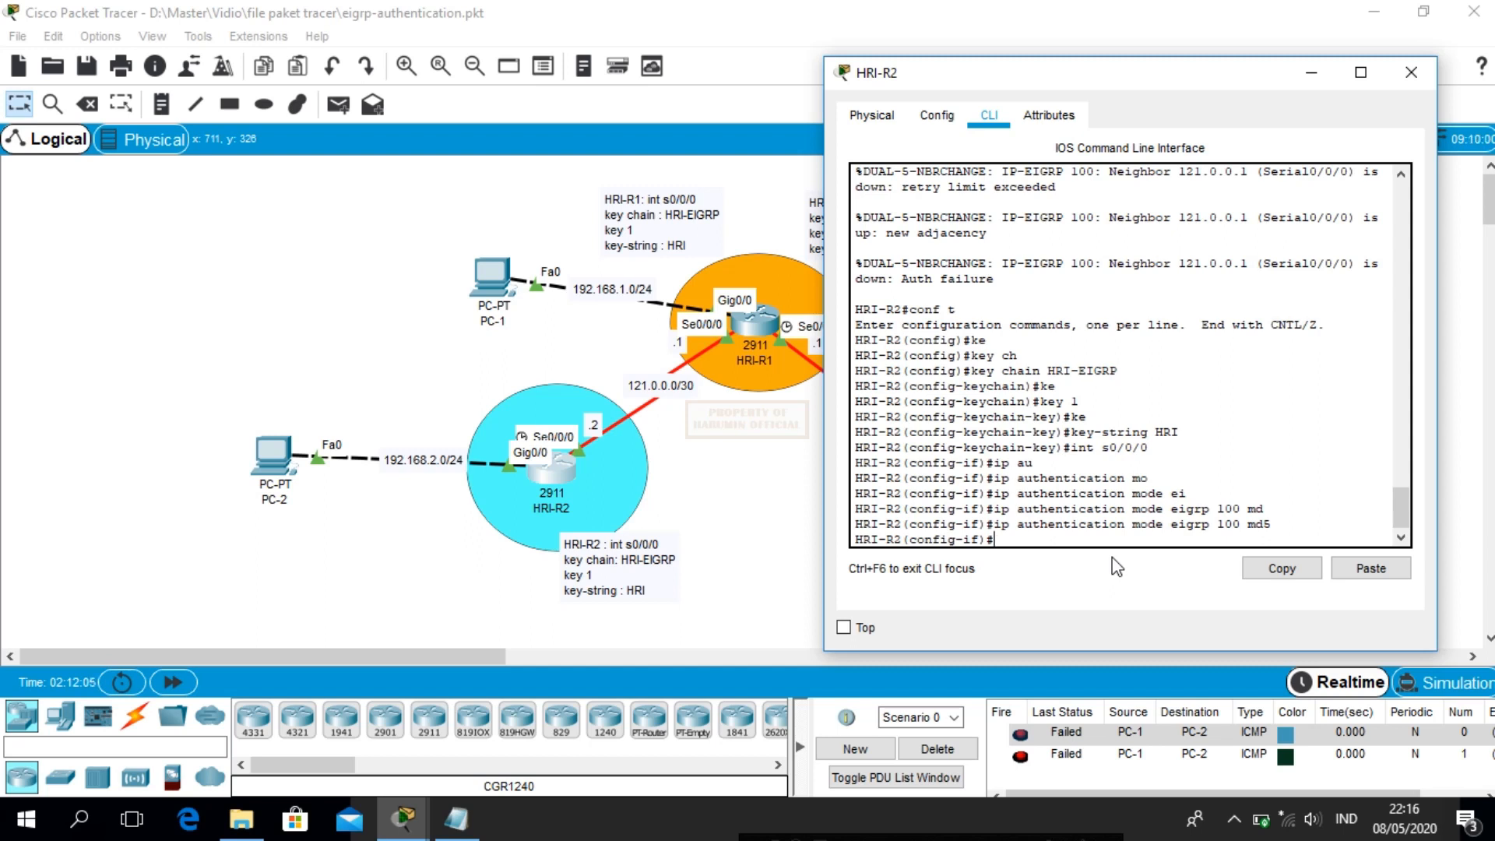
Attach key chain HRI-EIGRP to EIGRP 100 on Serial0/0/0
text(ip au)
key(Tab)
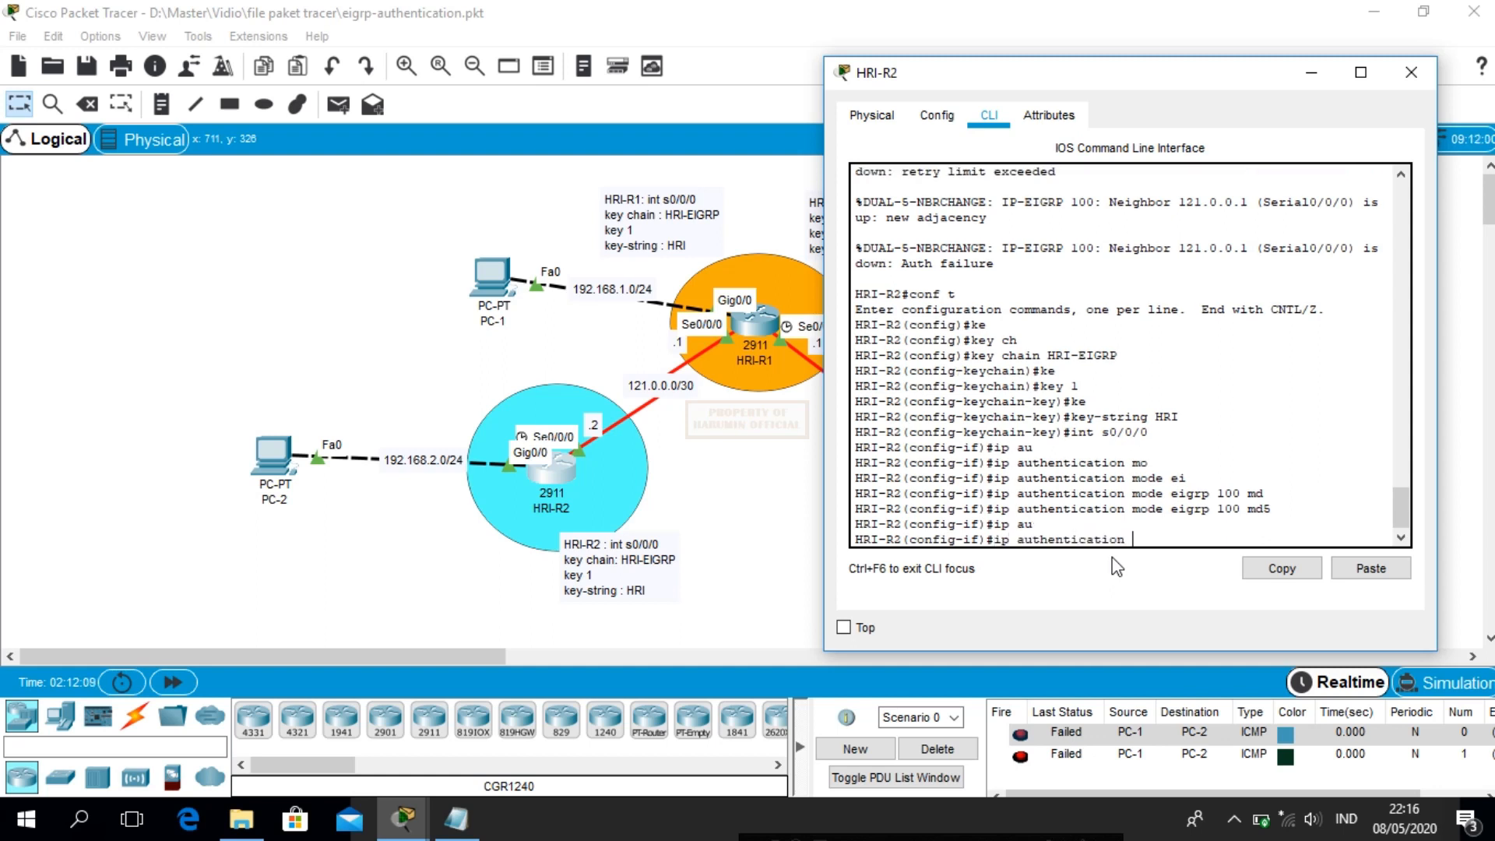
text(ke)
key(Tab)
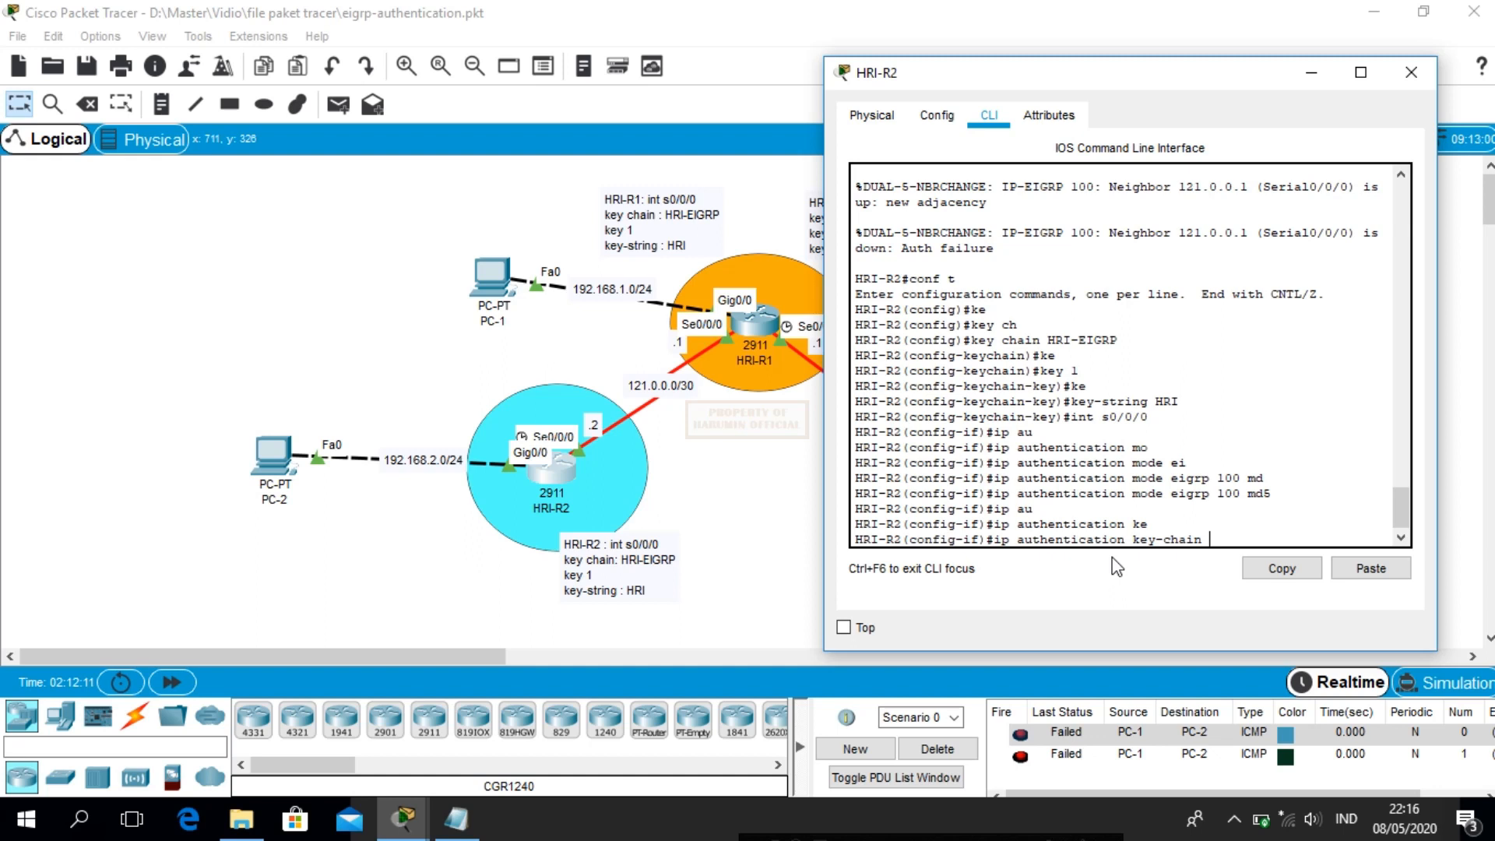
text(ei)
key(Tab)
text(100)
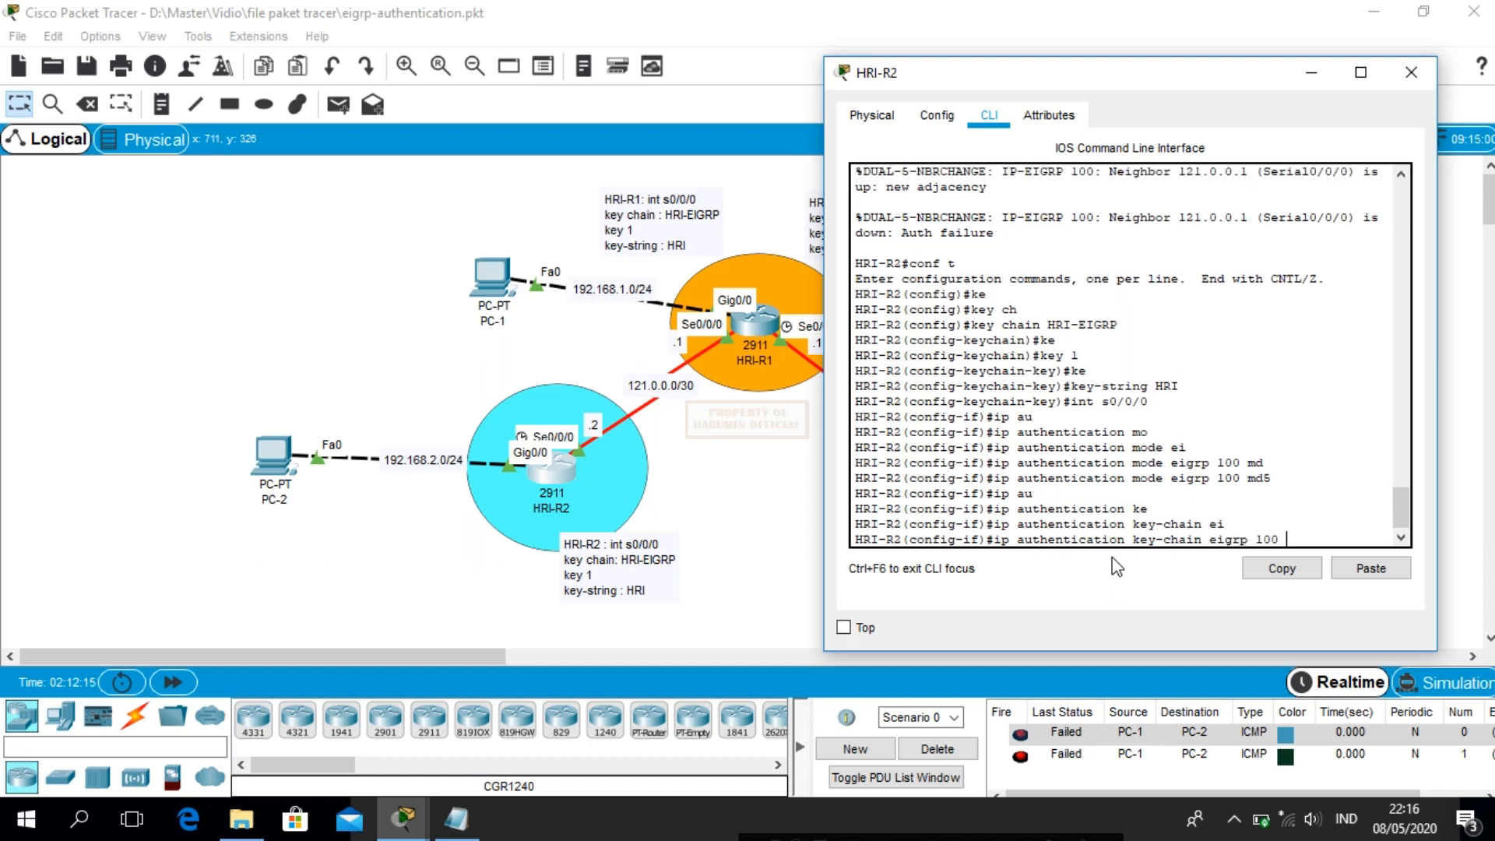
text( HRI-EIGRP)
key(Return)
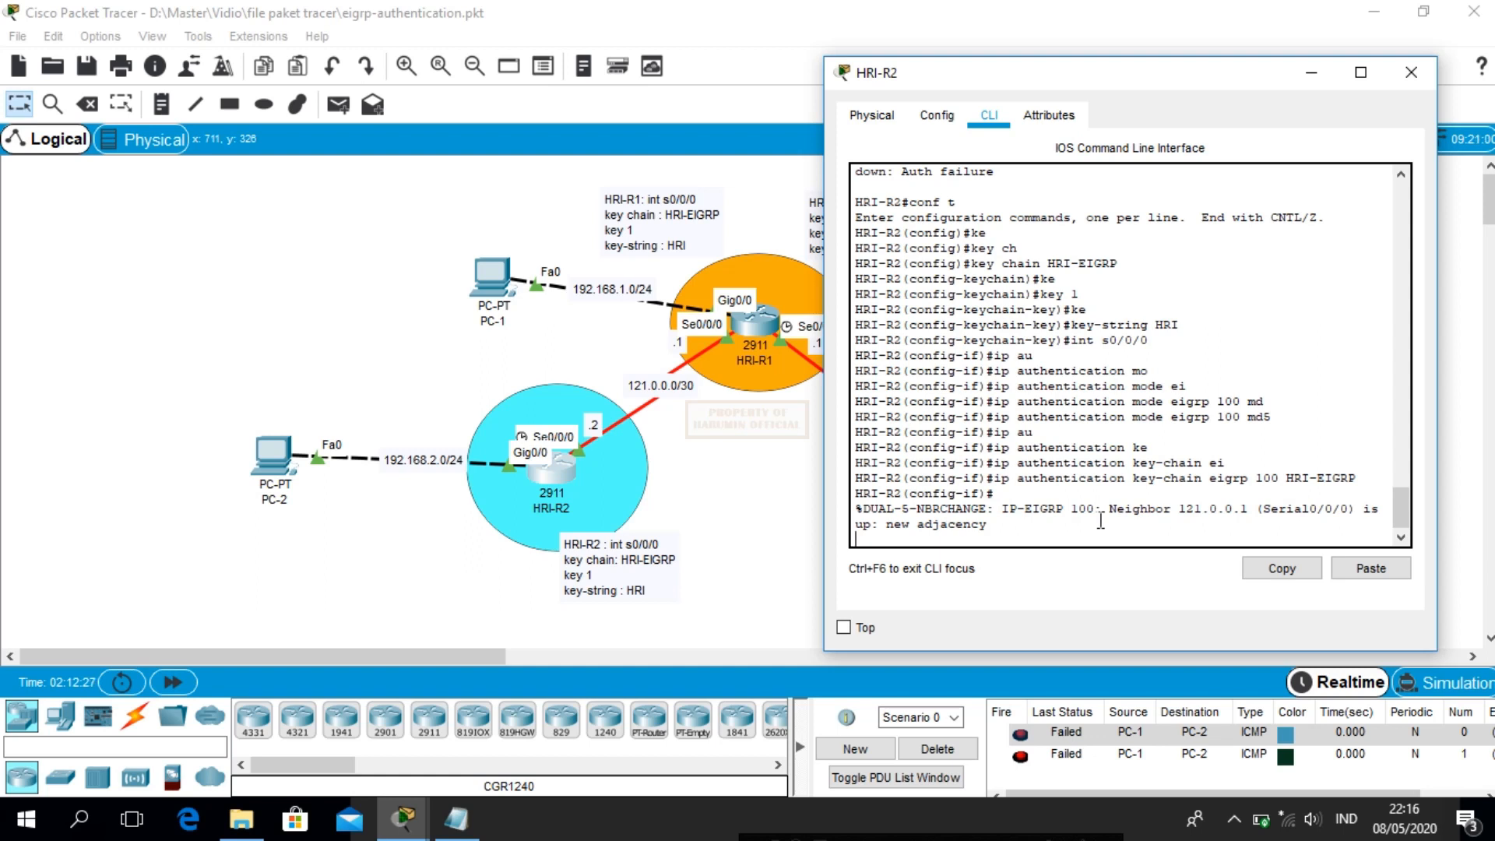
key(Return)
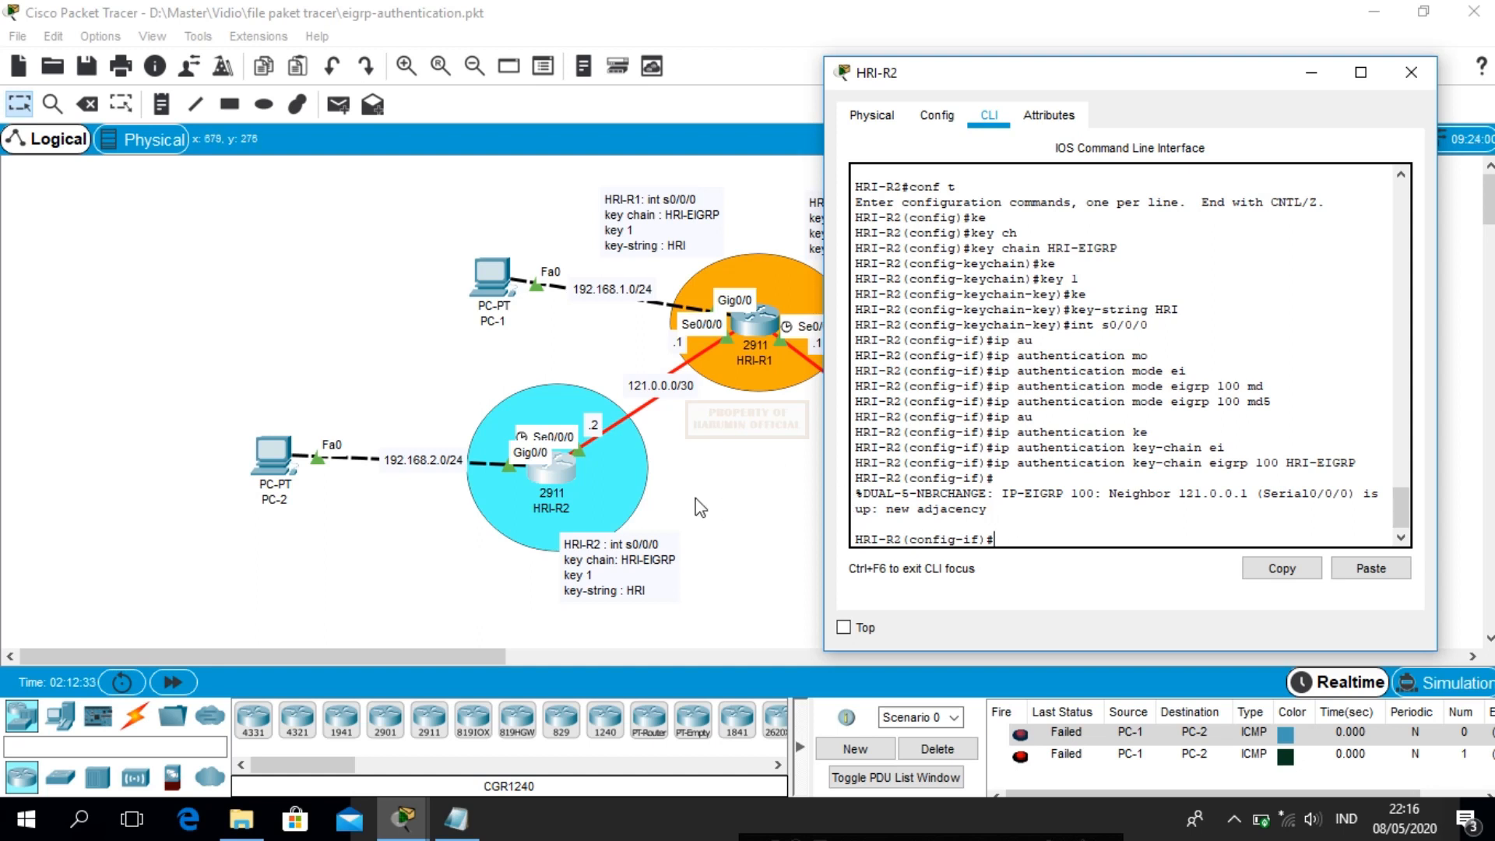
click(170, 688)
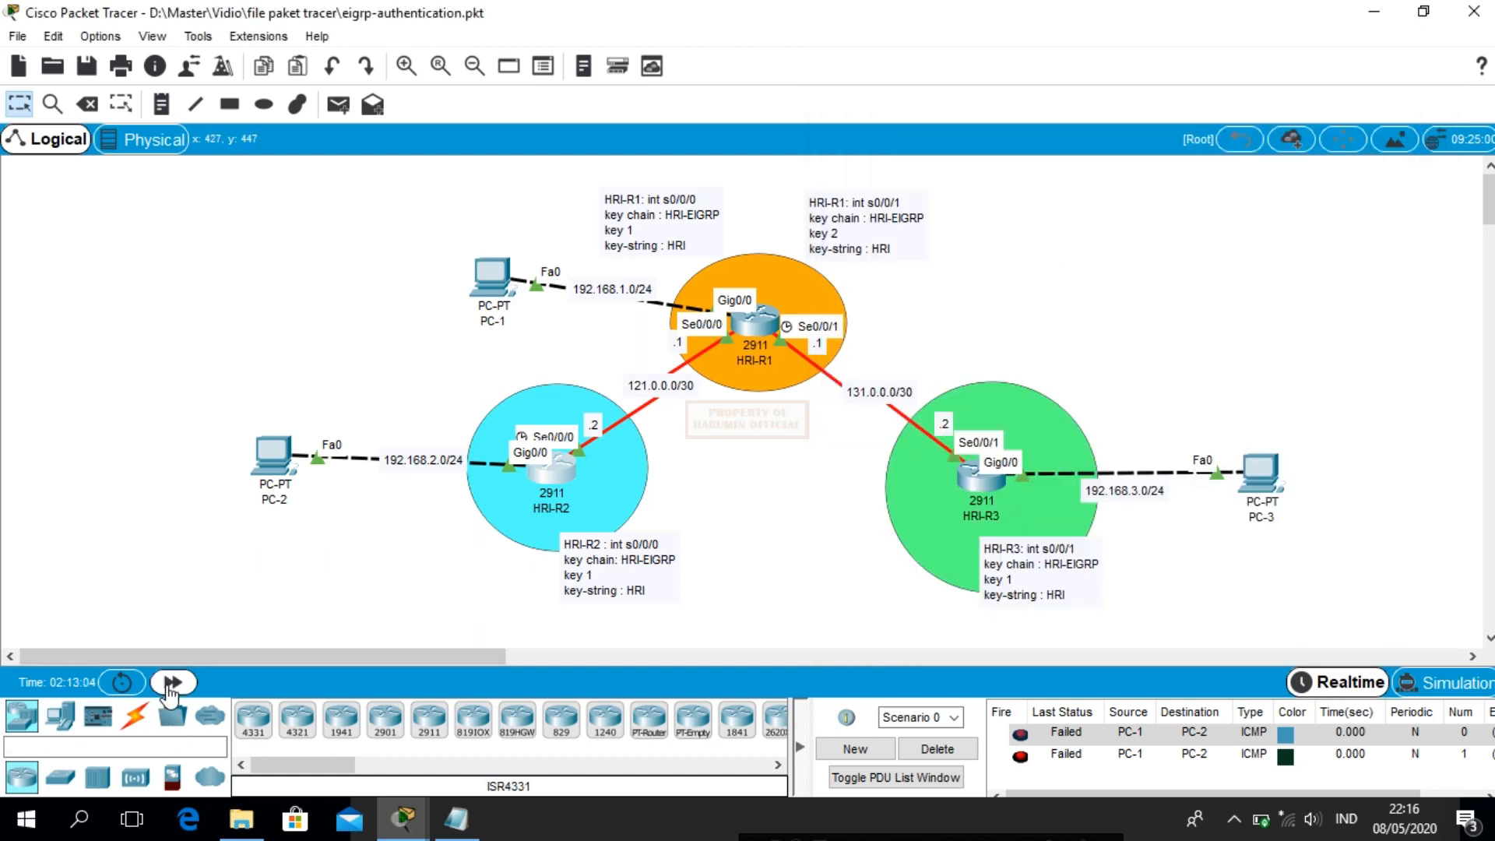
Fast-forward the simulation and delete the failed PC-1 to PC-2 pings
click(169, 688)
click(169, 689)
click(169, 688)
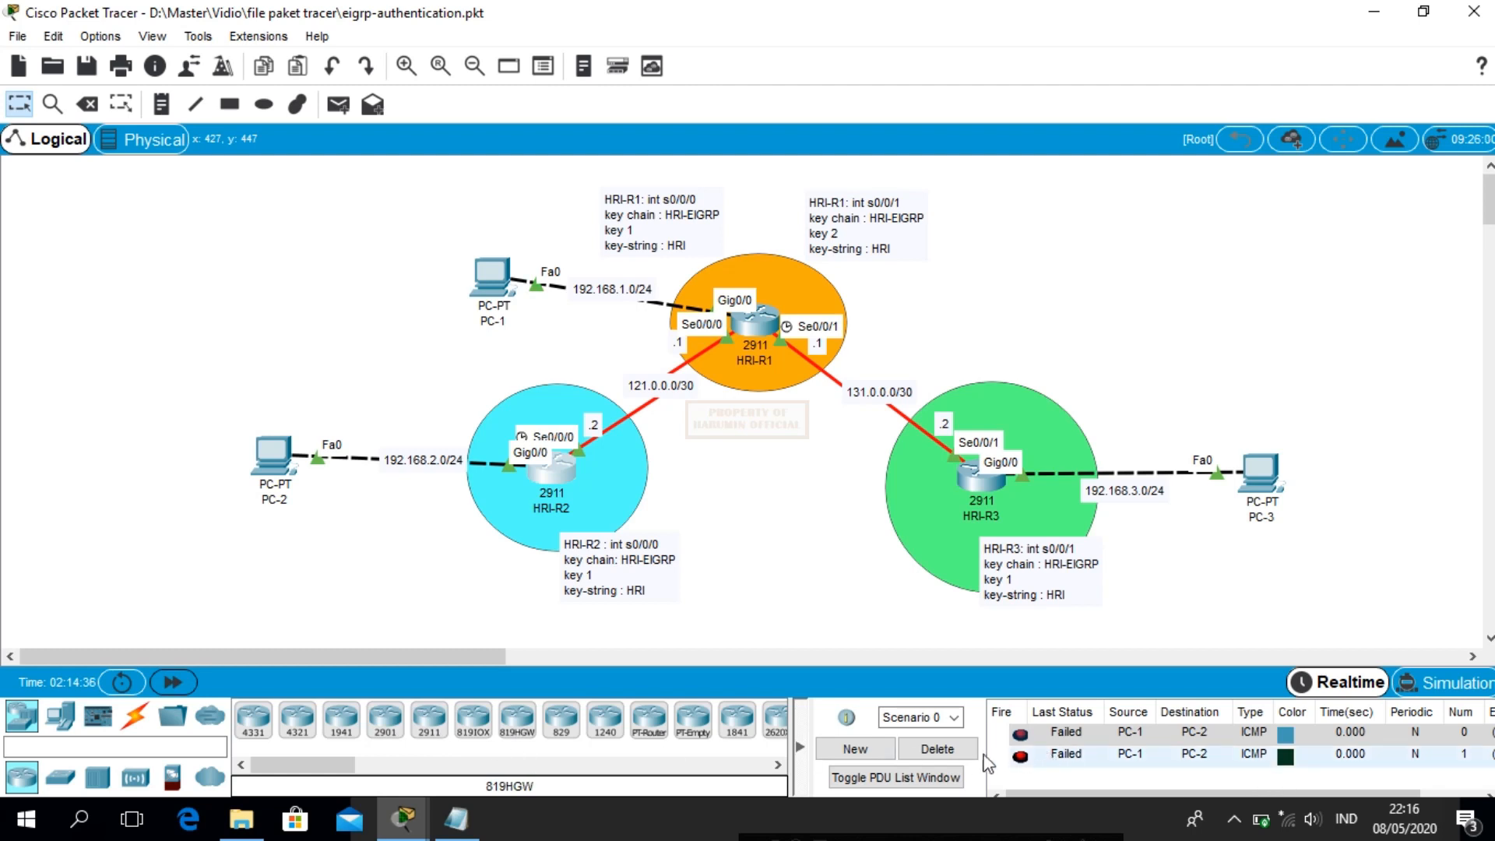
click(940, 749)
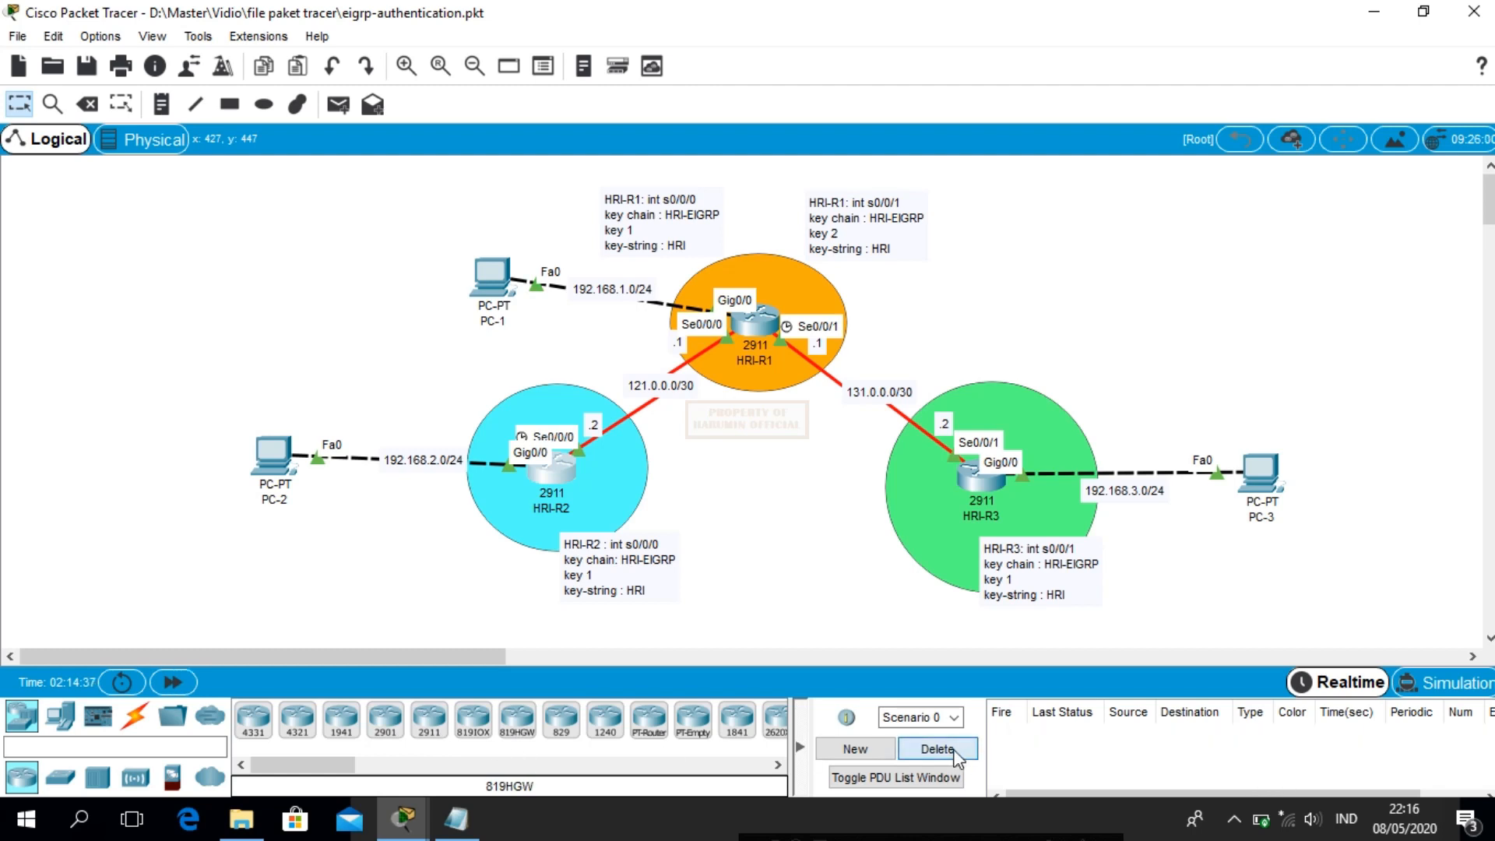
On HRI-R1, run 'debug eigrp packets', then turn it off with 'undebug eigrp packets'
click(749, 352)
key(Up)
key(Up)
key(Return)
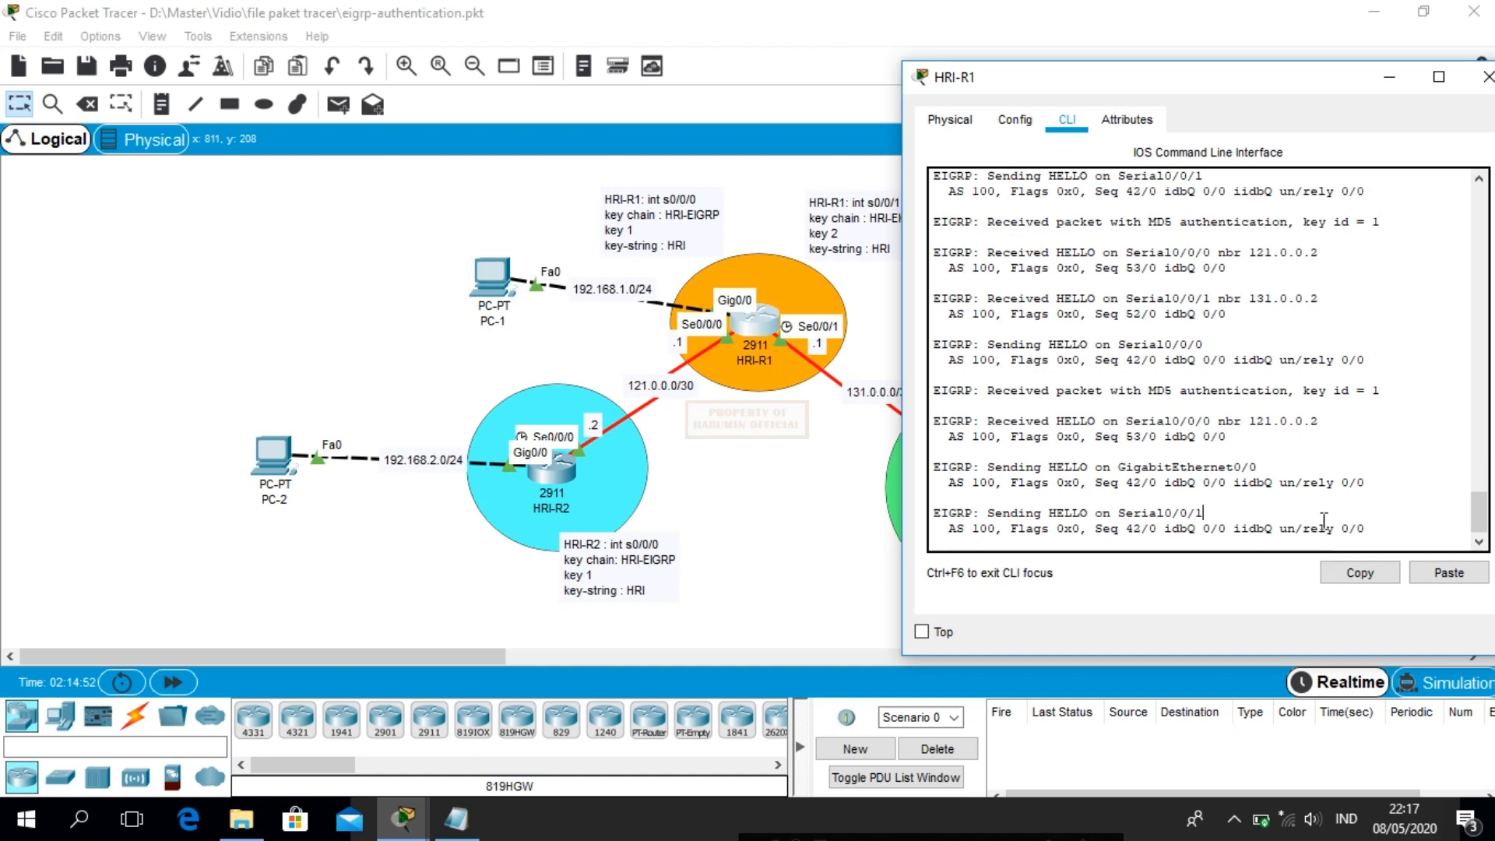
key(Return)
key(Return)
click(1446, 574)
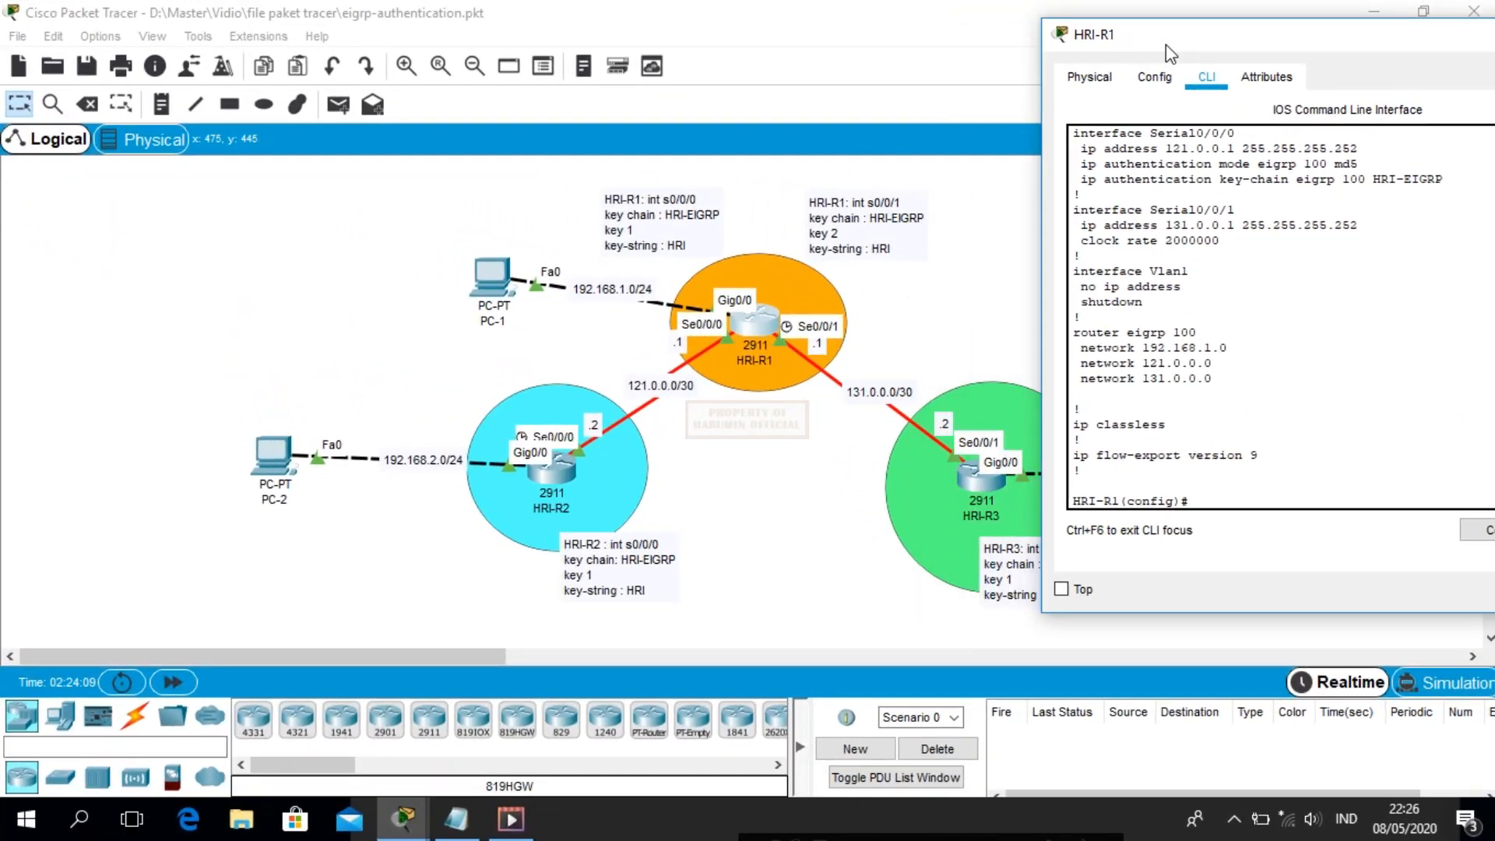
Reposition HRI-R1's console to view HRI-R3 and the topology notes beside its running-config
drag(1166, 45, 209, 73)
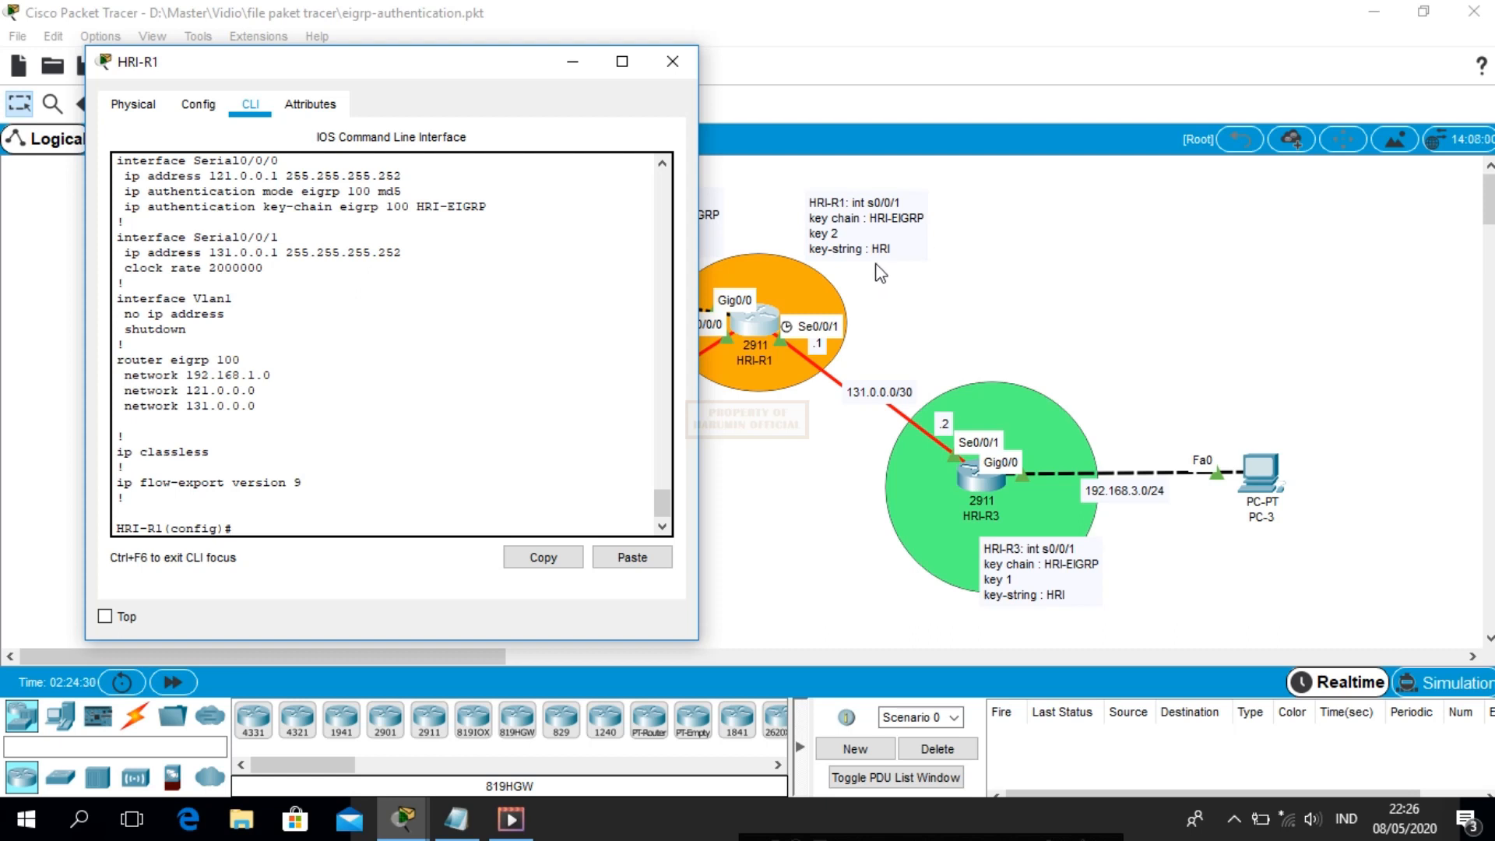
drag(466, 76, 501, 295)
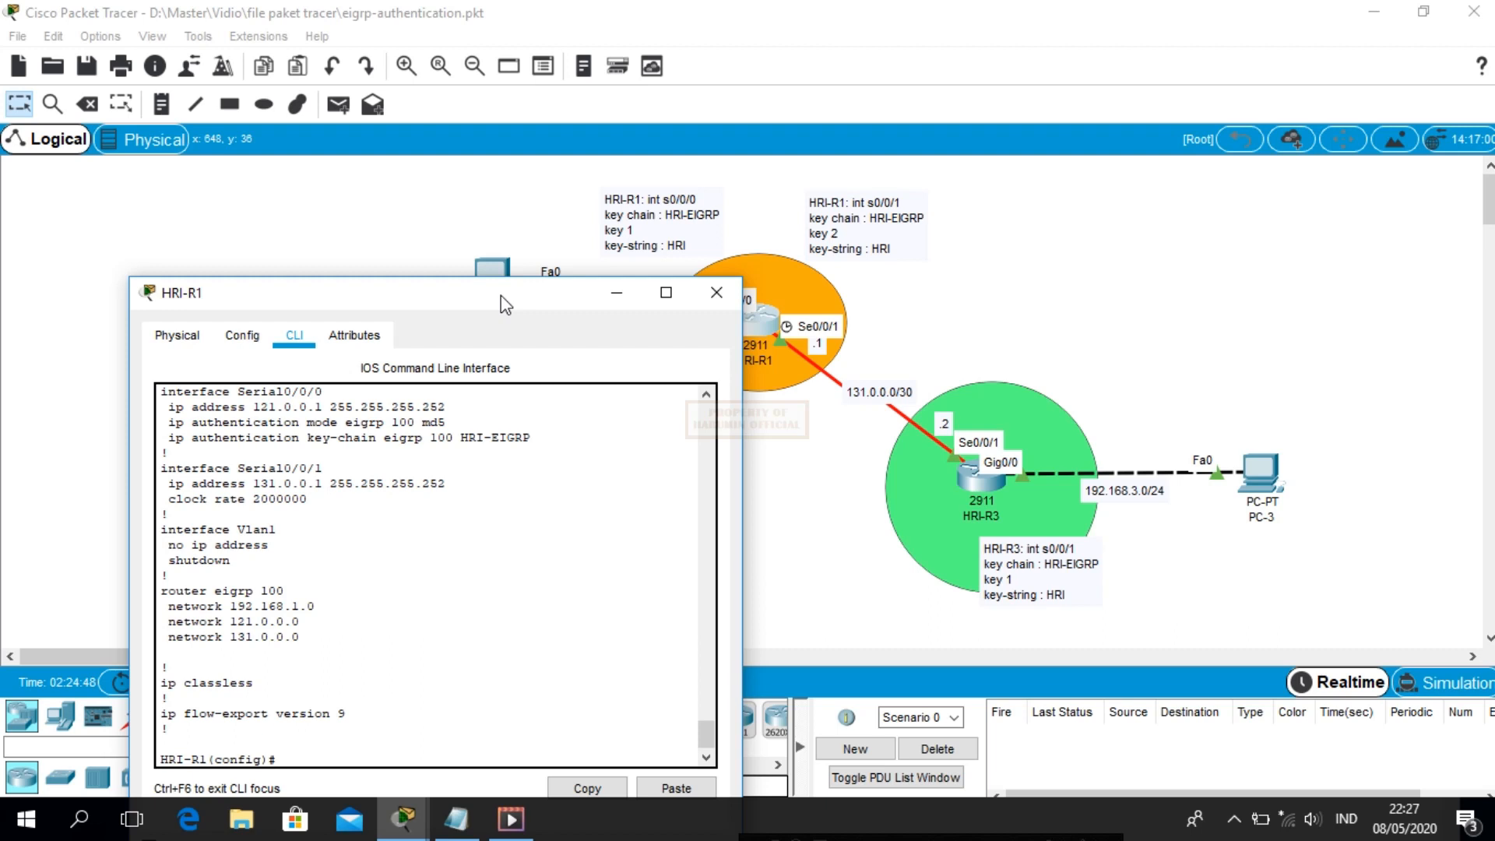
drag(495, 292, 448, 97)
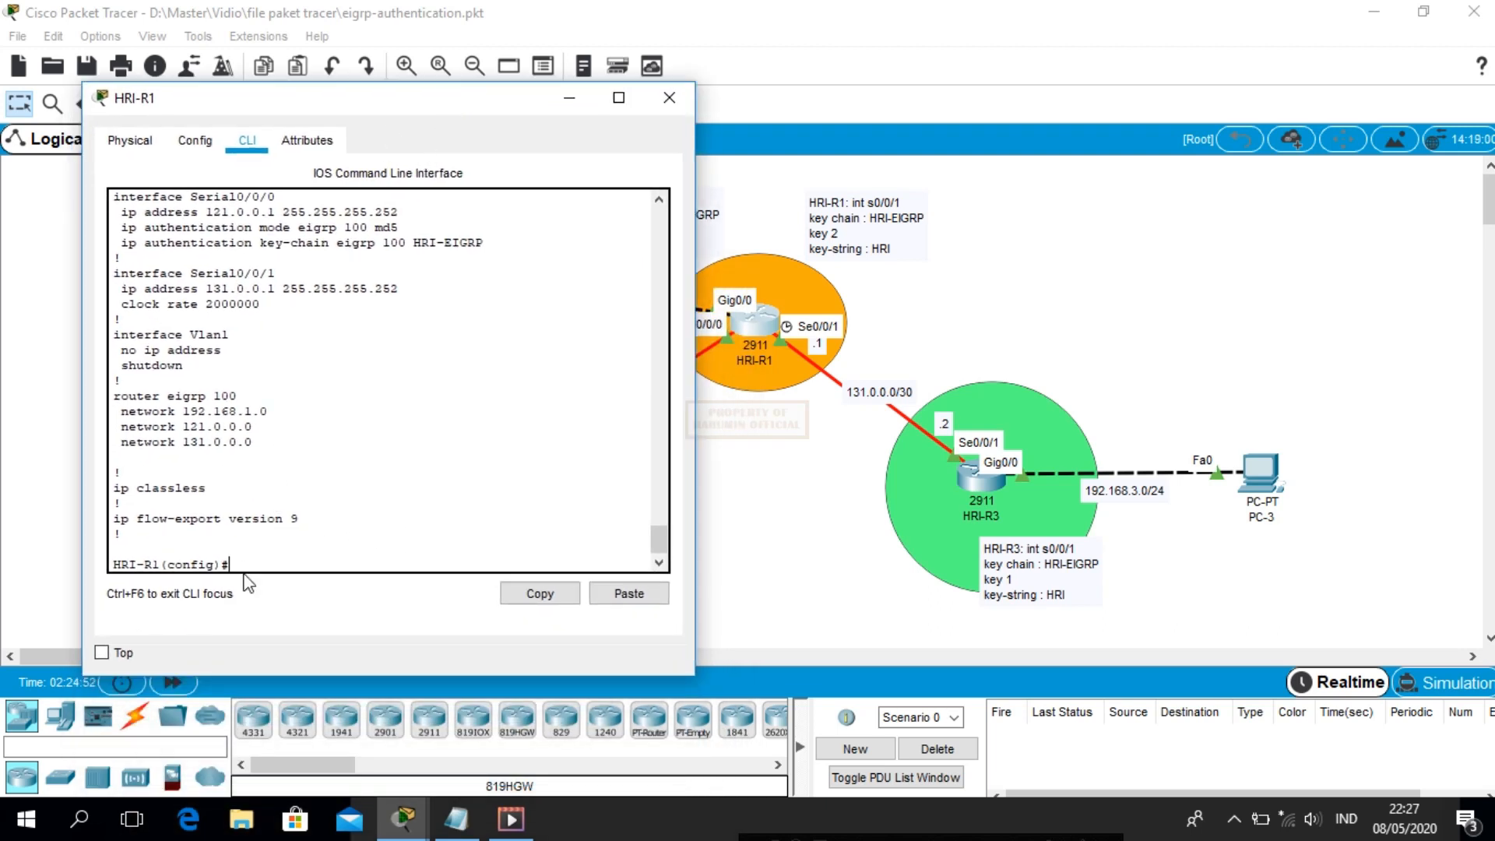
Create key chain HRI-EIGRP on HRI-R1
text(key)
key(Tab)
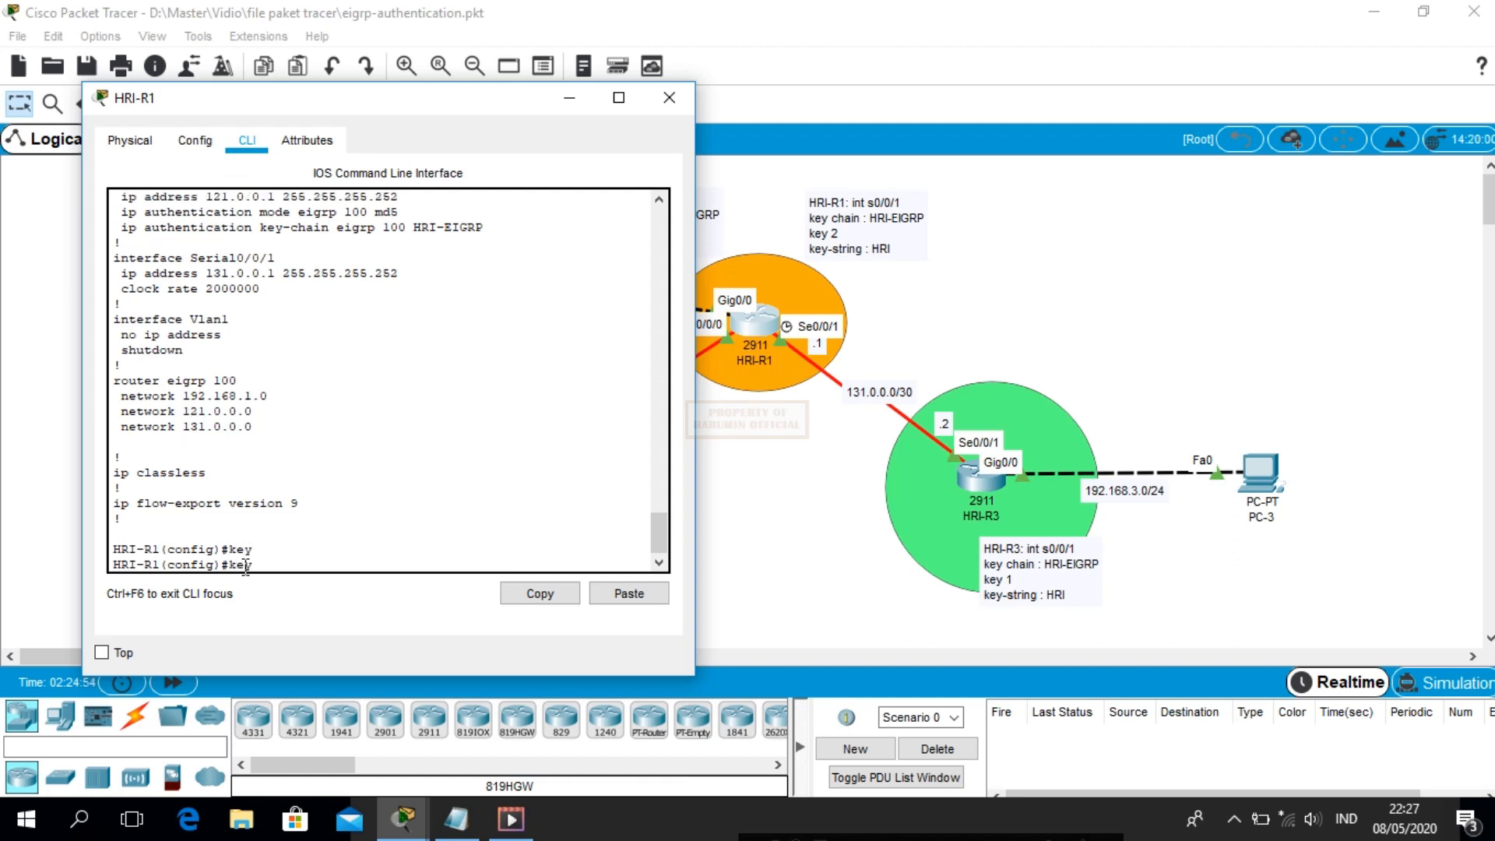
text(ch)
key(Tab)
text(EIGRP)
key(BackSpace)
key(BackSpace)
key(BackSpace)
key(BackSpace)
key(BackSpace)
text(HRI-)
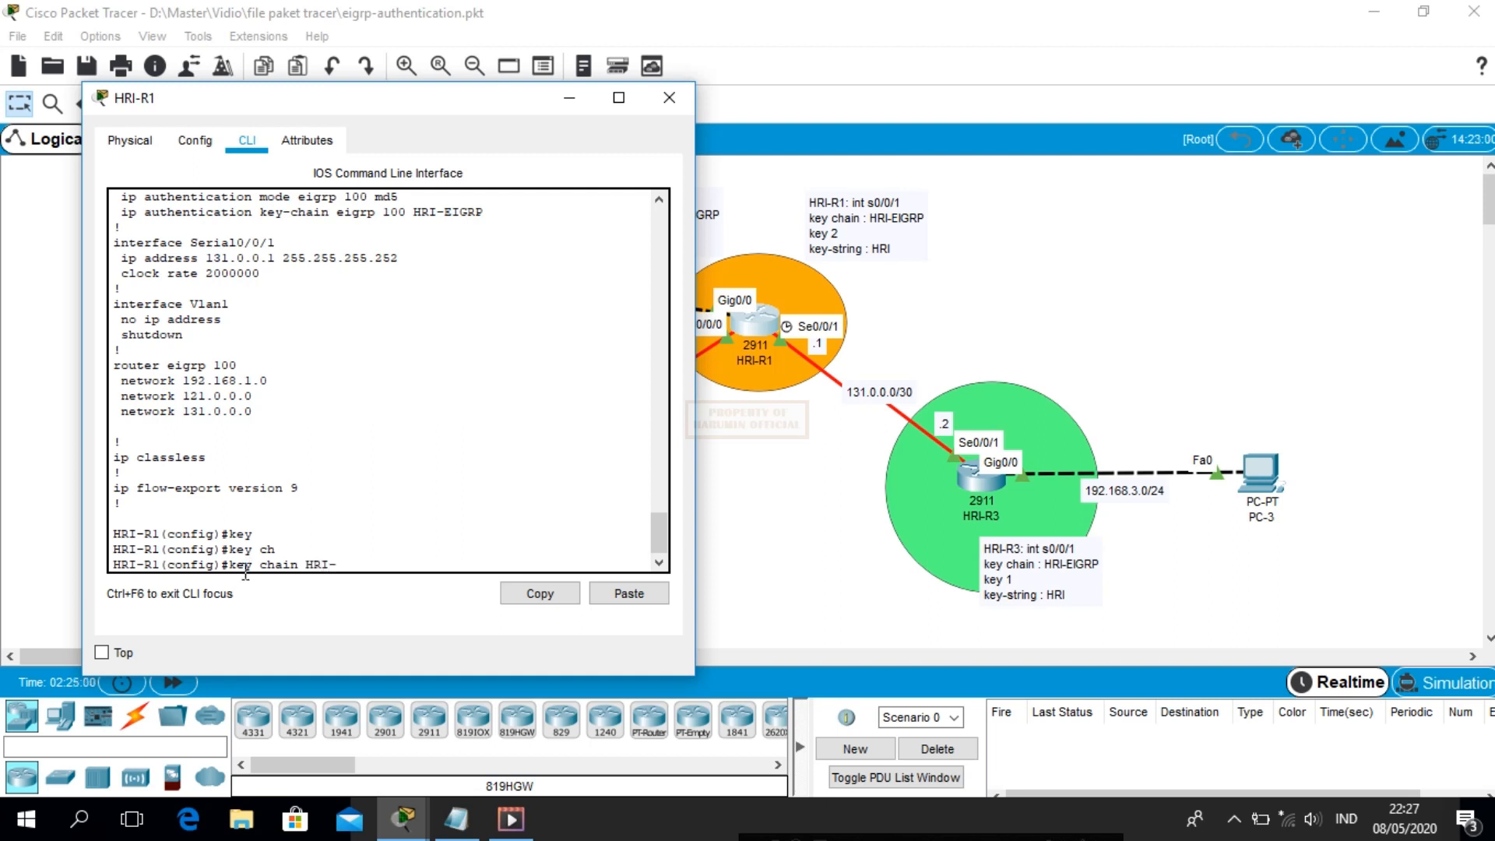
text(EIGRP)
key(Return)
Add key 2 with key-string HRI to the HRI-EIGRP chain
text(keychain)#ke)
key(Tab)
text(2)
key(Return)
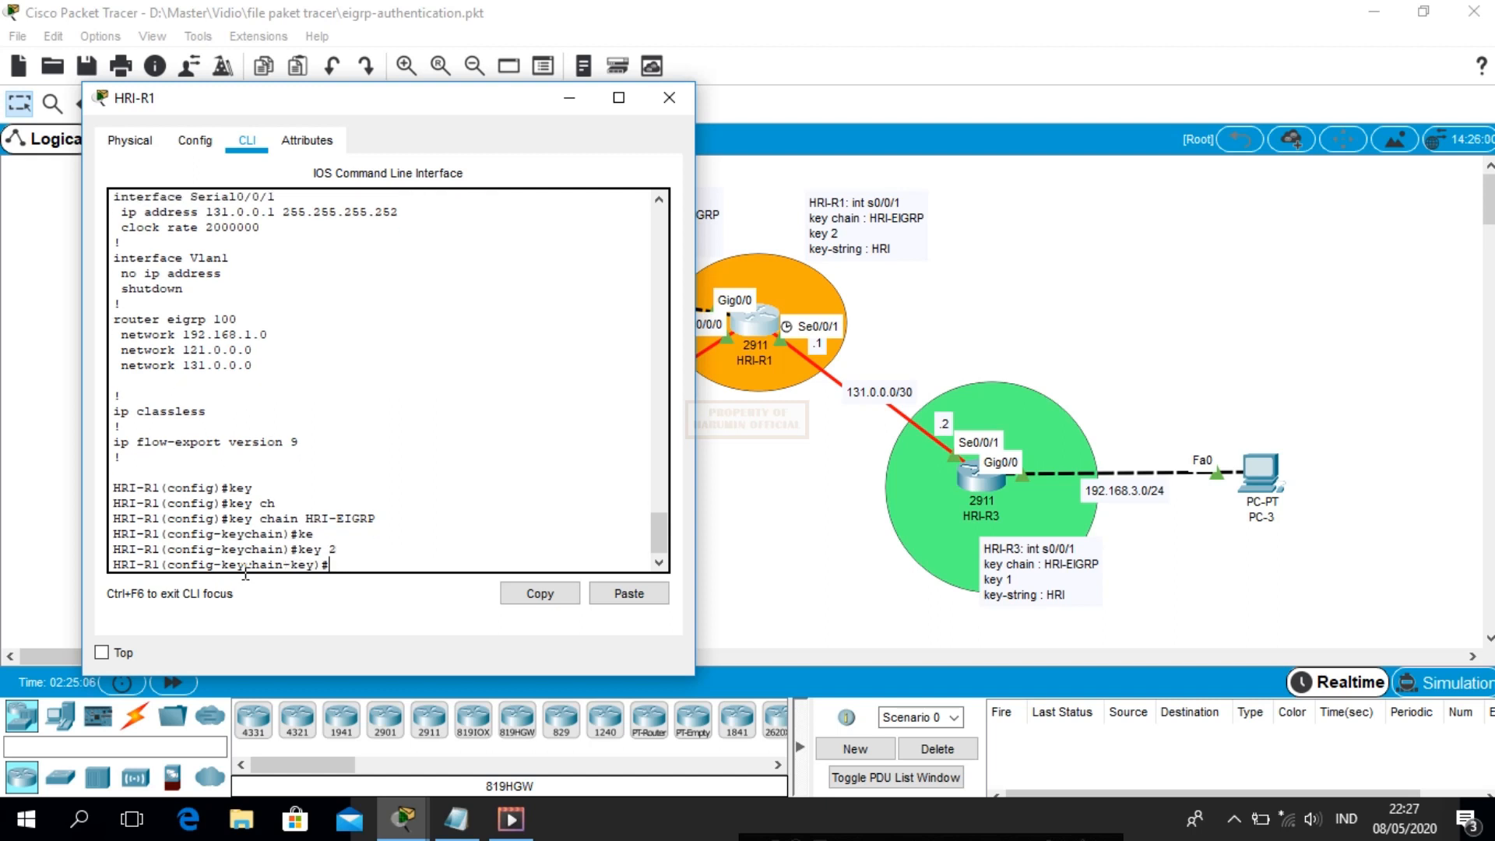
drag(298, 95, 308, 289)
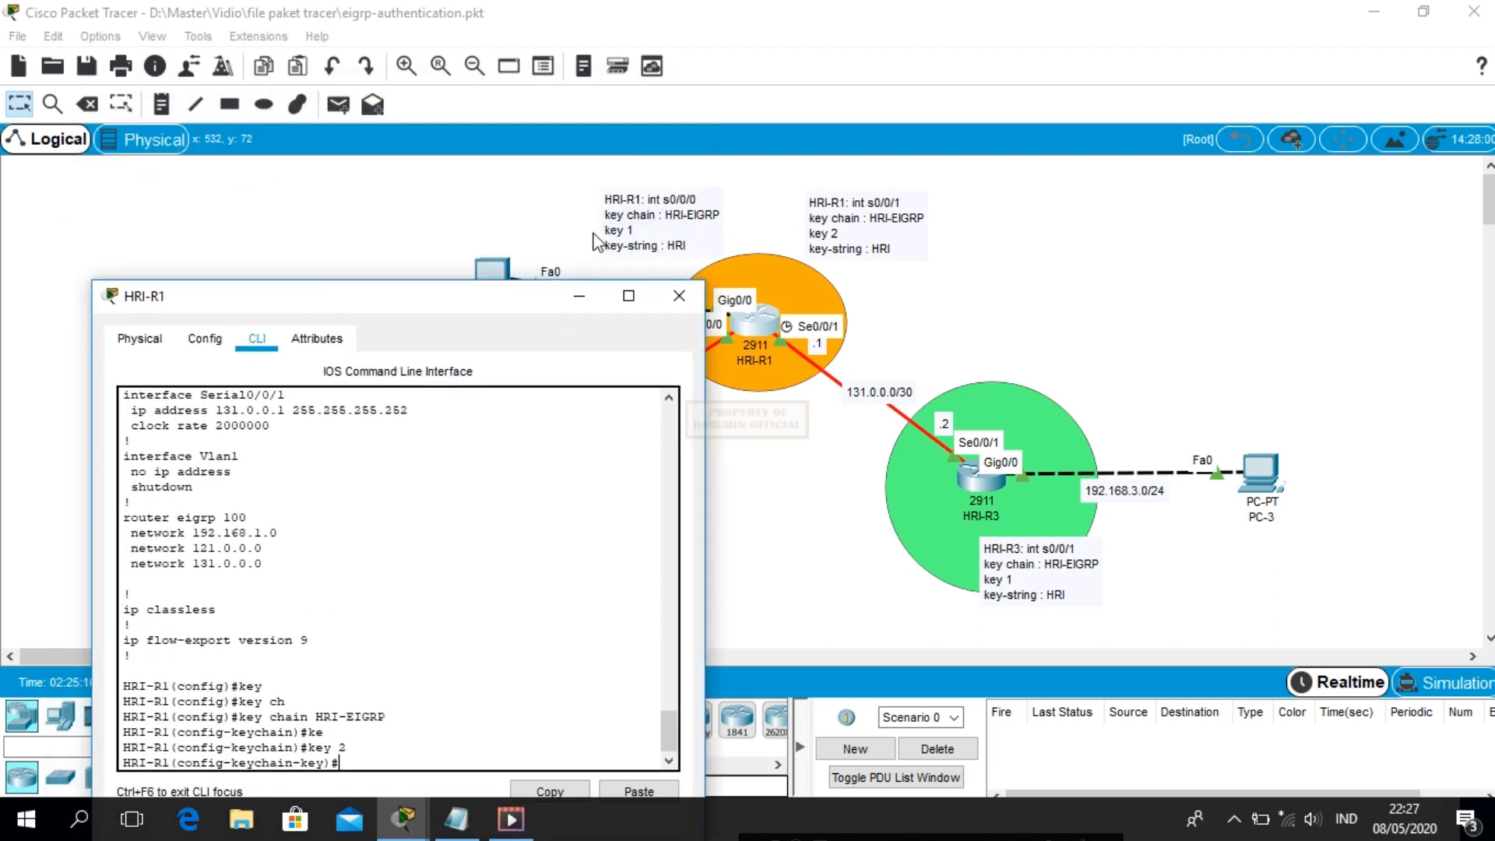
drag(452, 300, 414, 154)
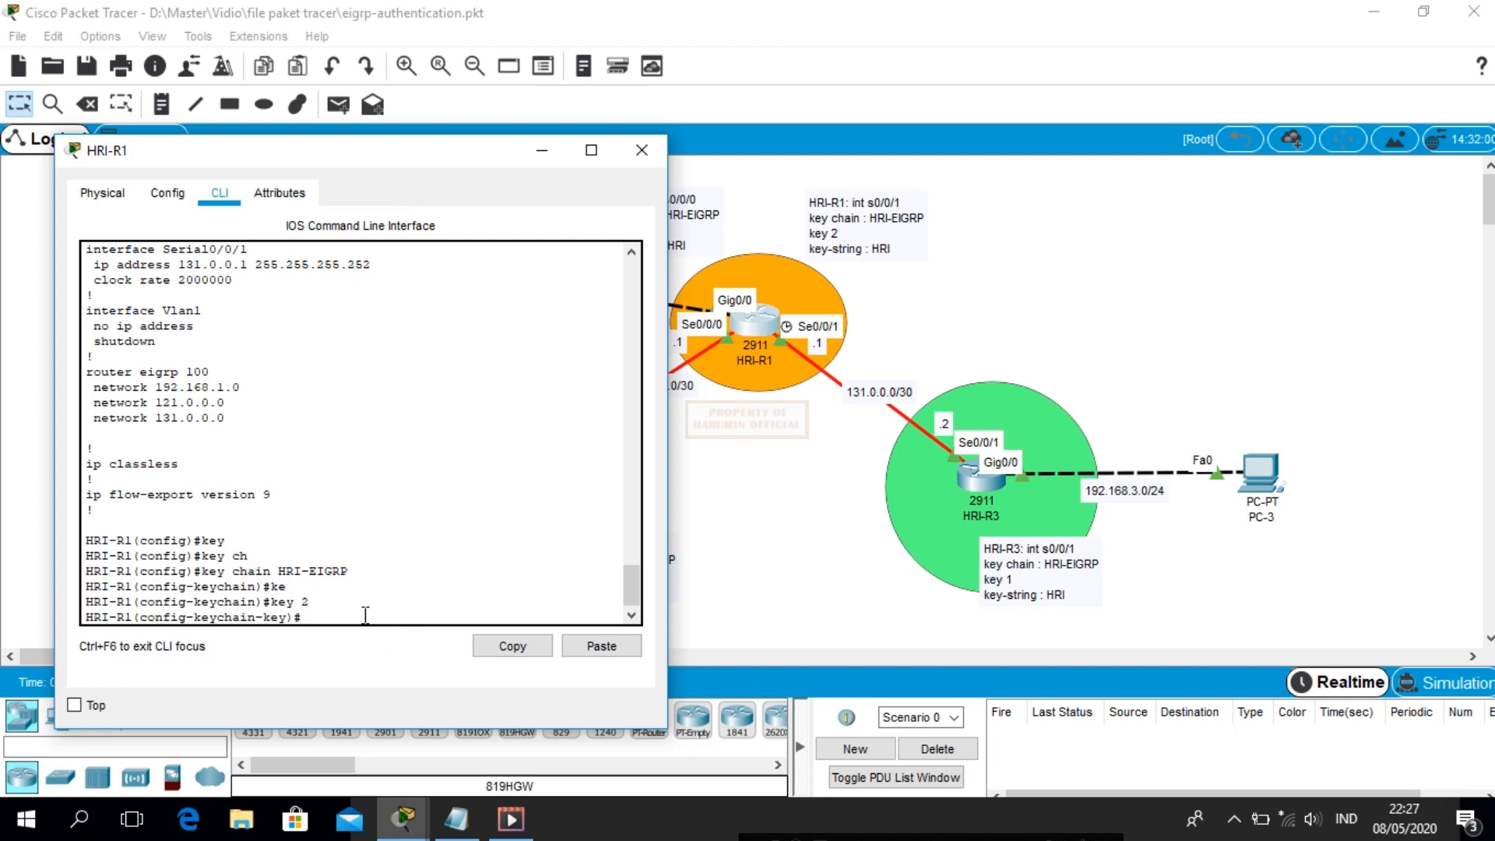
text(key)
key(Tab)
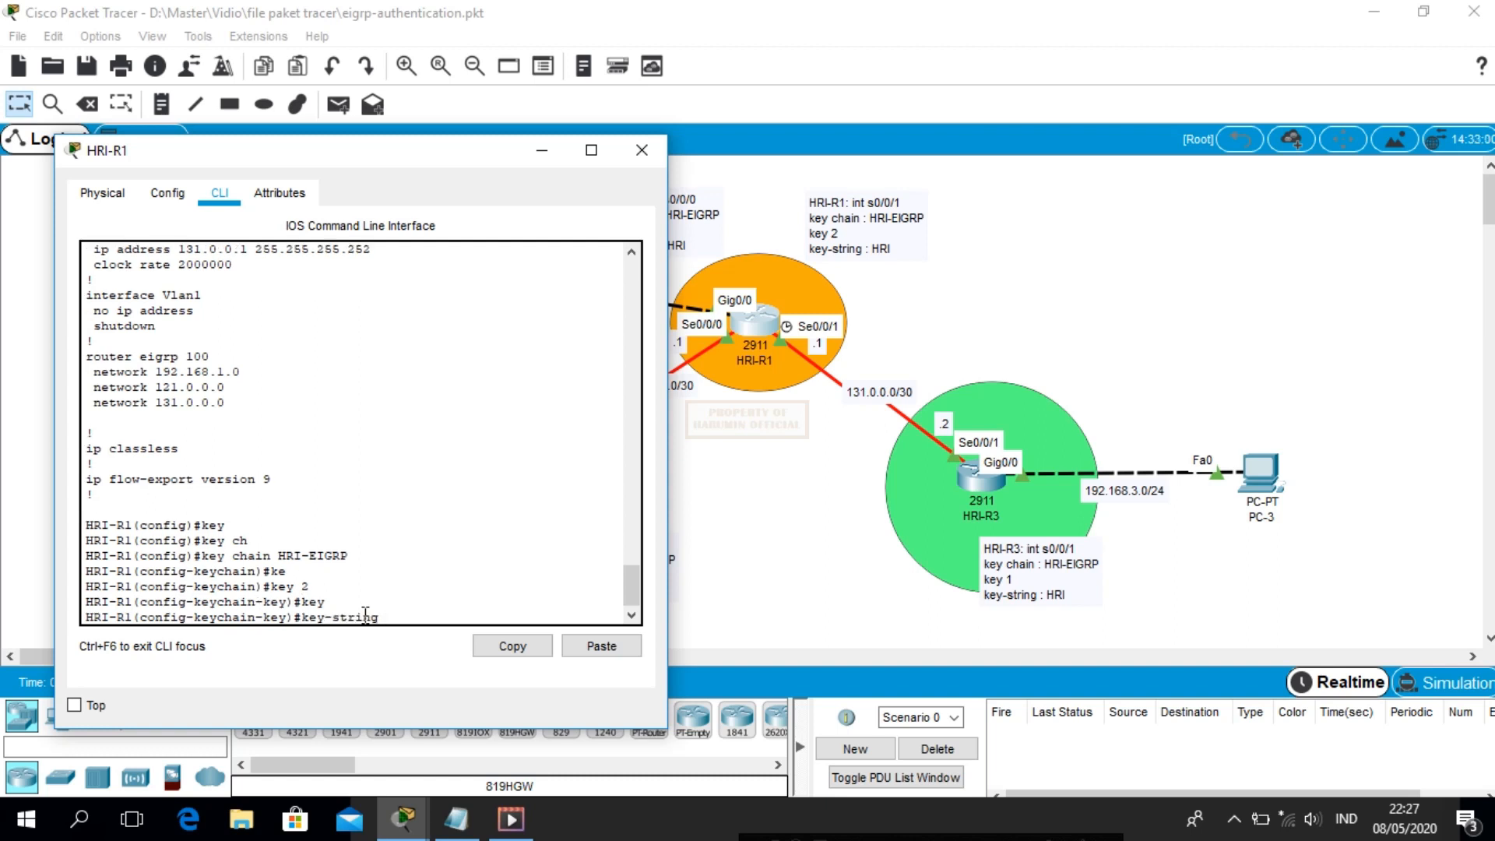
text(HRI)
key(Return)
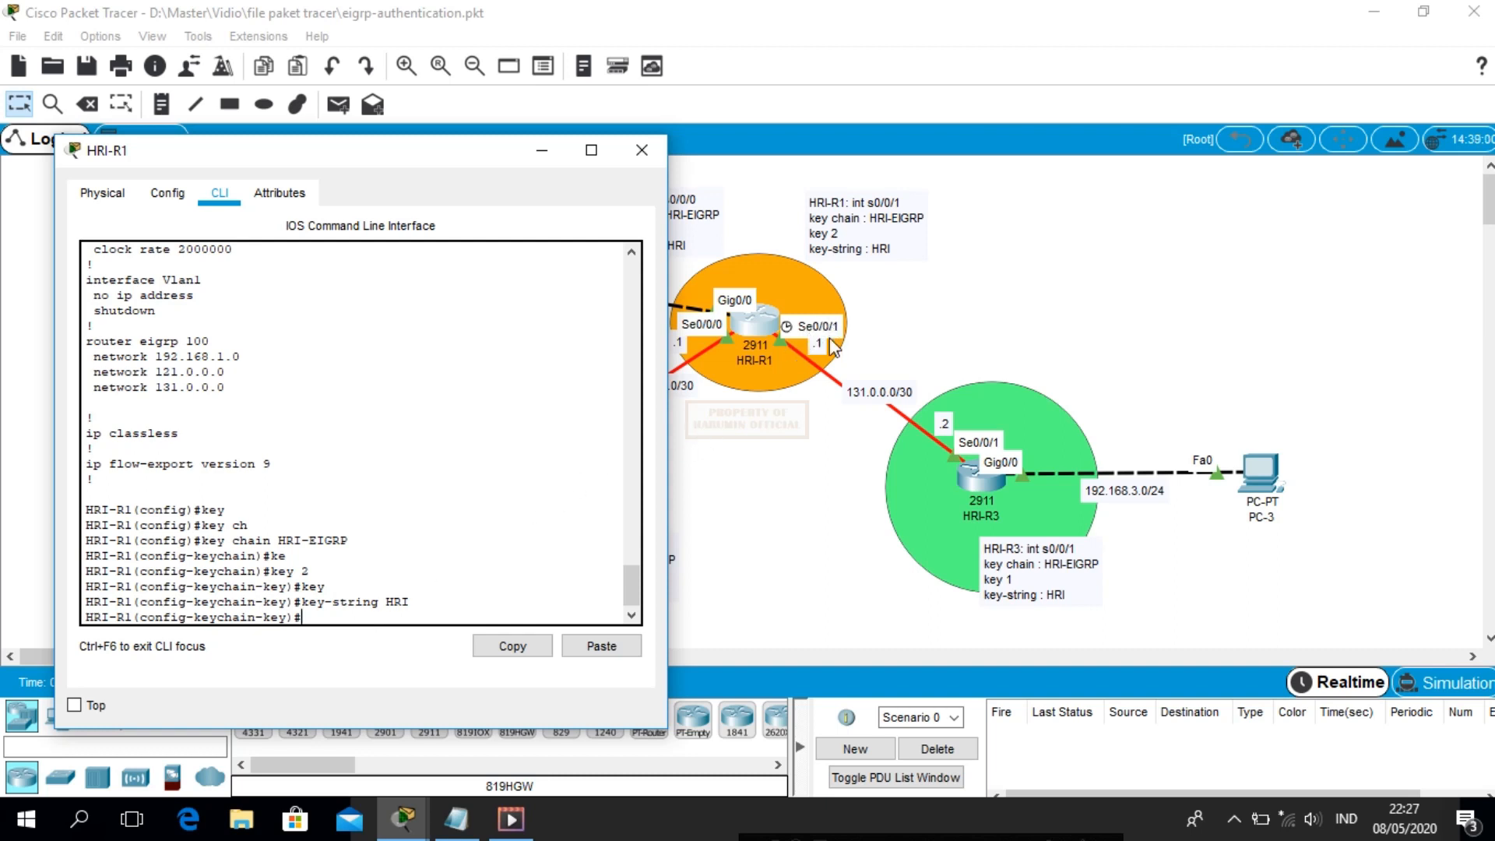
text(int s0/0/1)
Enable EIGRP 100 MD5 authentication mode on HRI-R1's Serial0/0/1
key(Return)
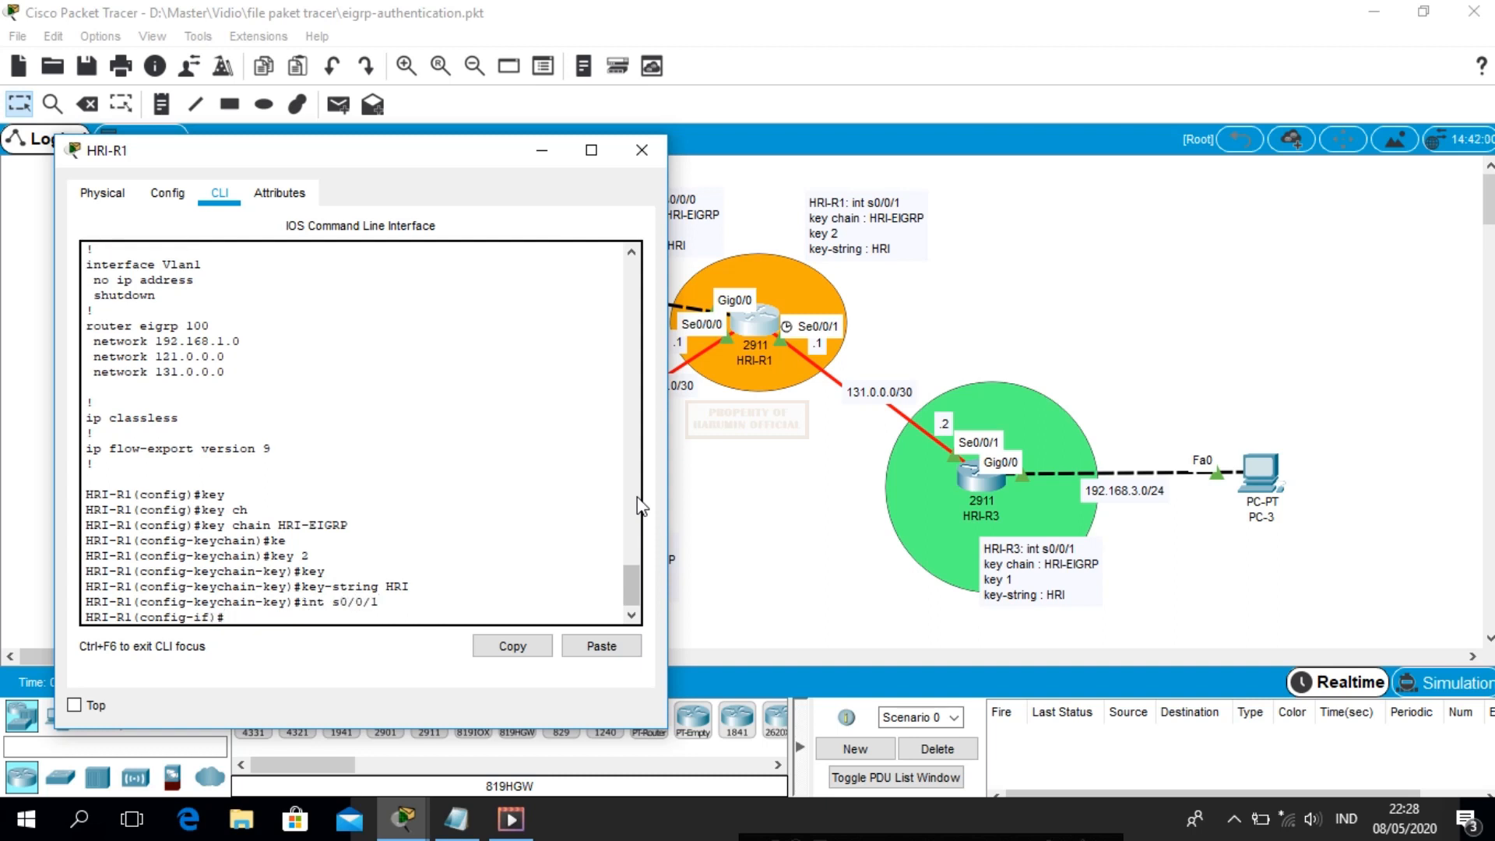
text(ip au)
key(Tab)
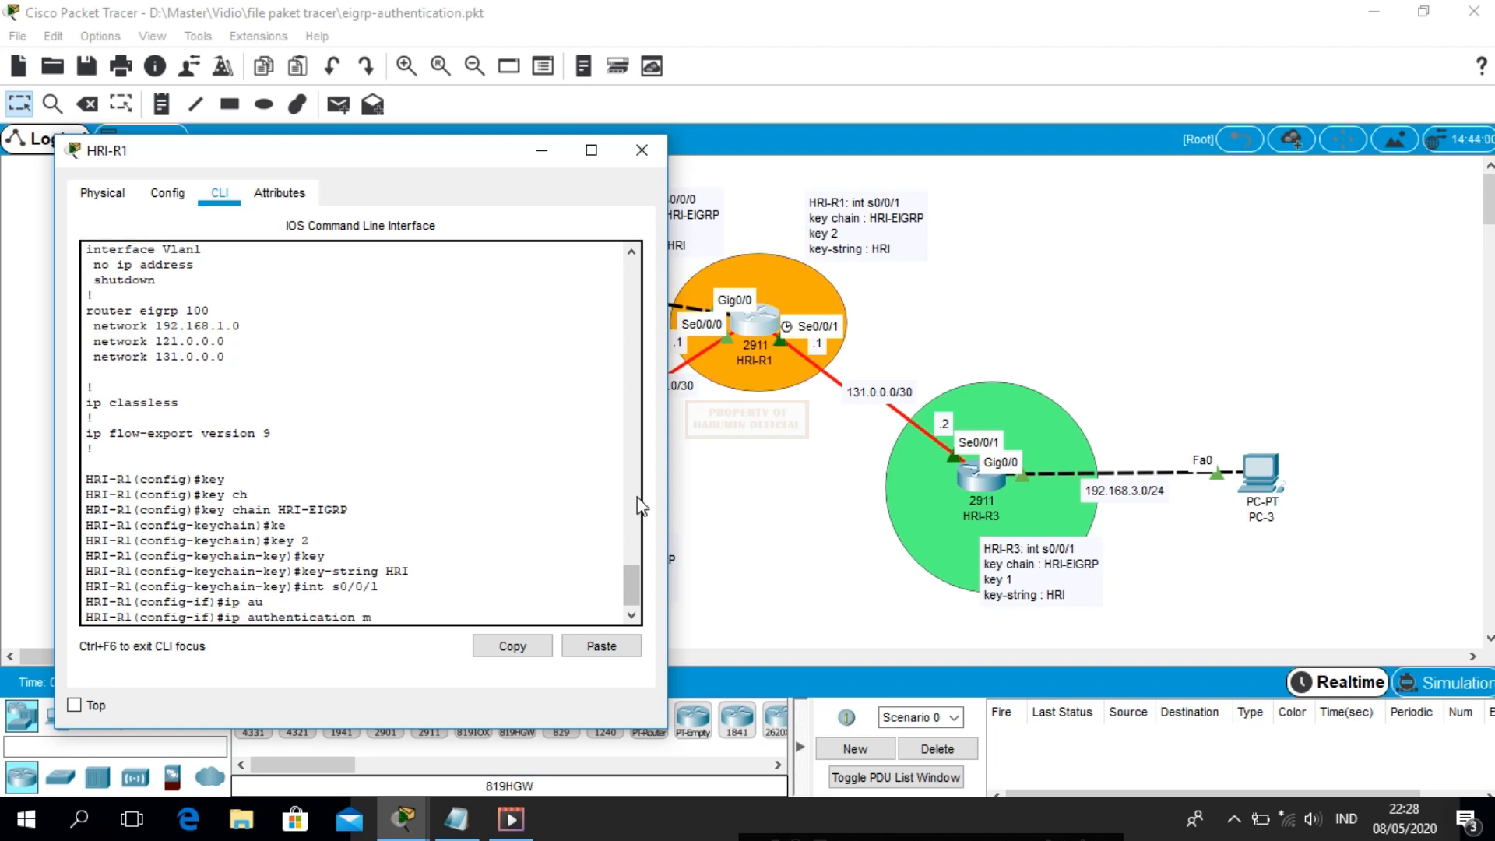
text(mod)
key(Tab)
text(ei)
key(Tab)
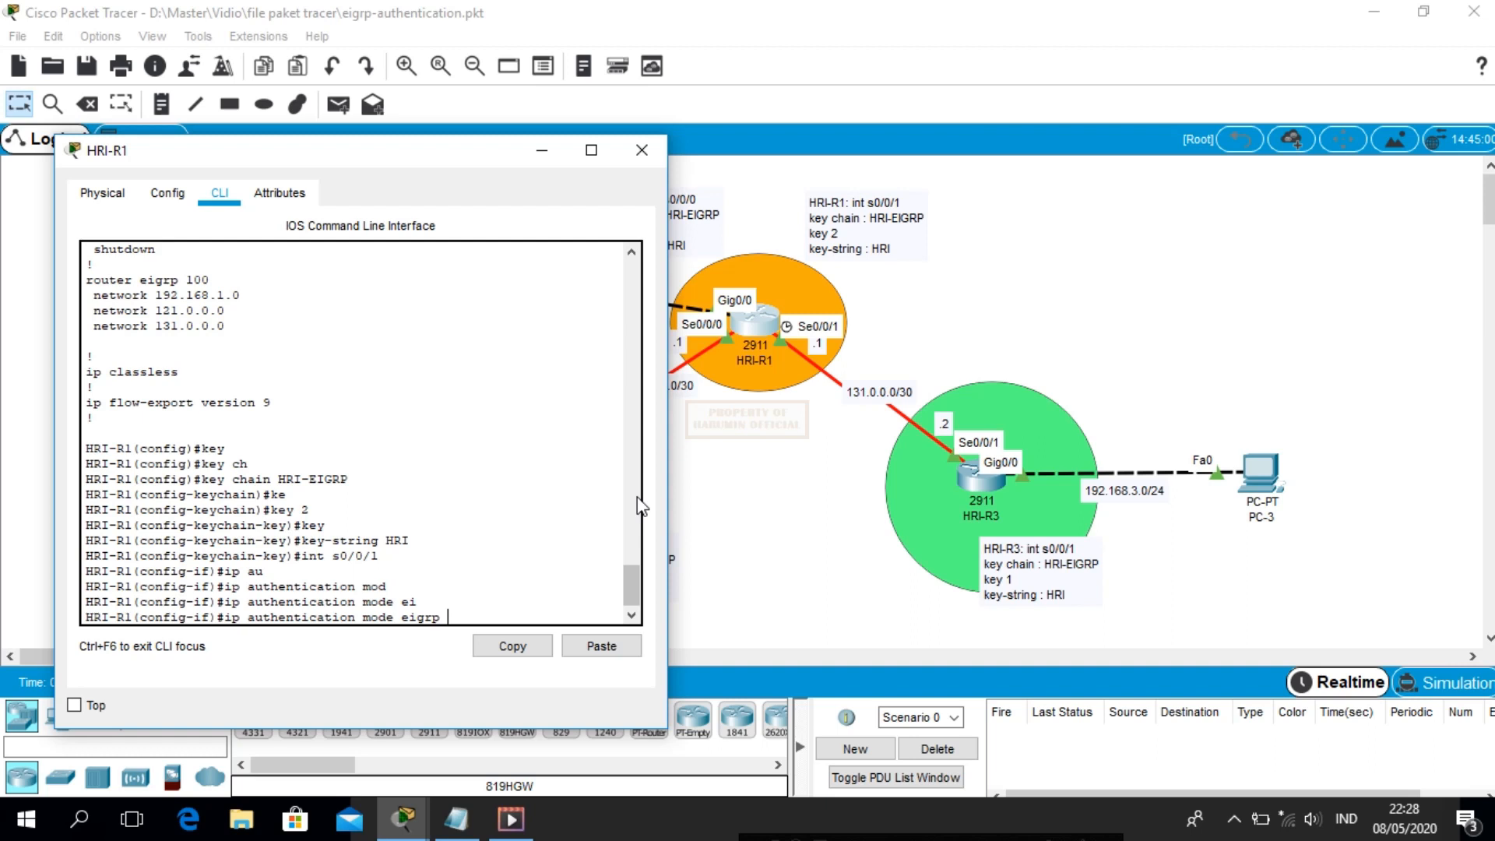
text(100 md)
key(Tab)
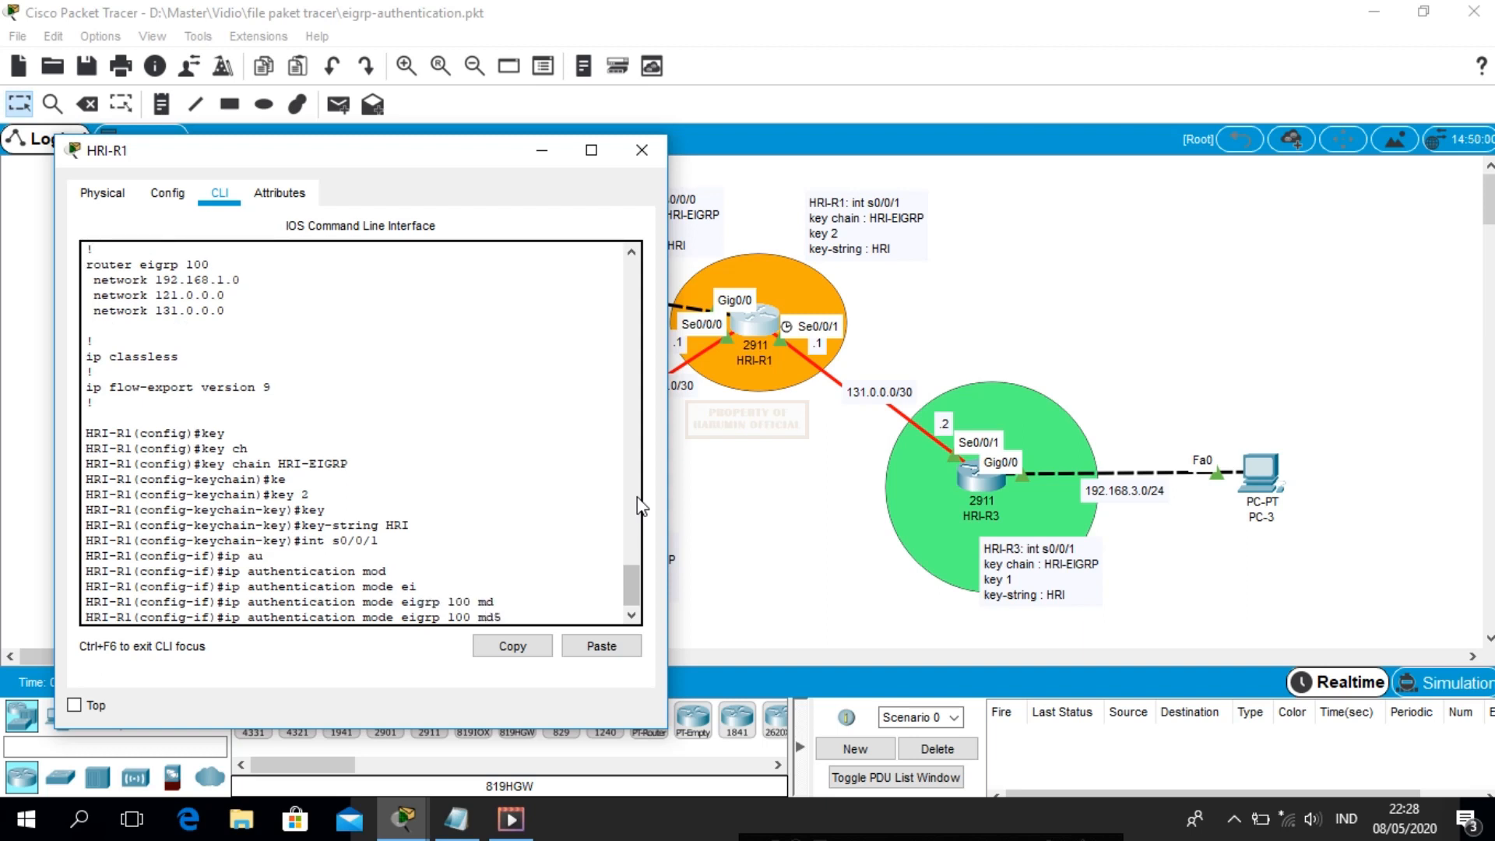
key(Return)
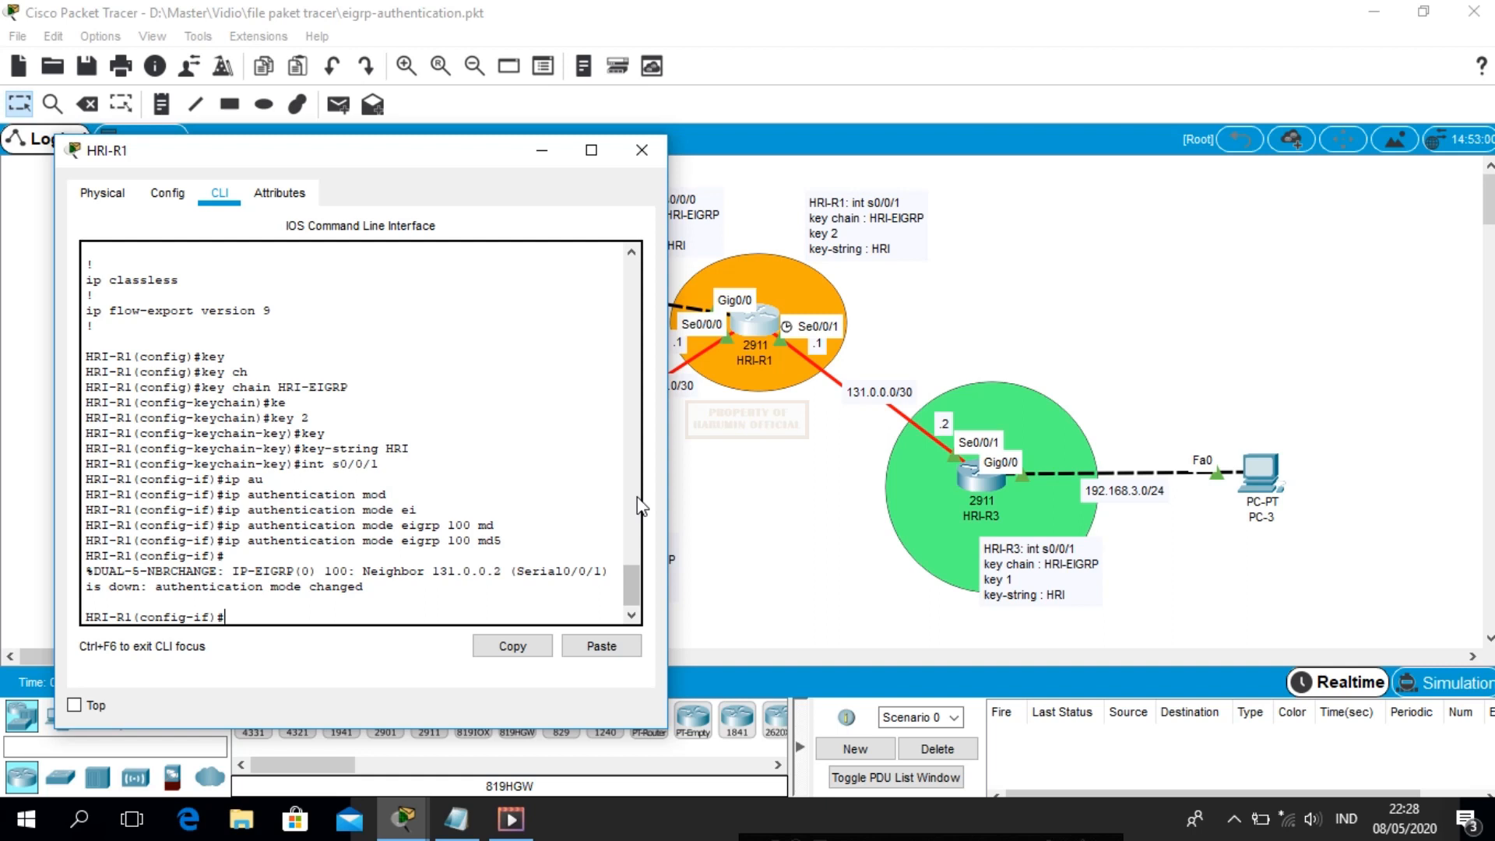
Attach key chain HRI-EIGRP to EIGRP 100 on Serial0/0/1 and close HRI-R1's window
text(ip au)
key(Tab)
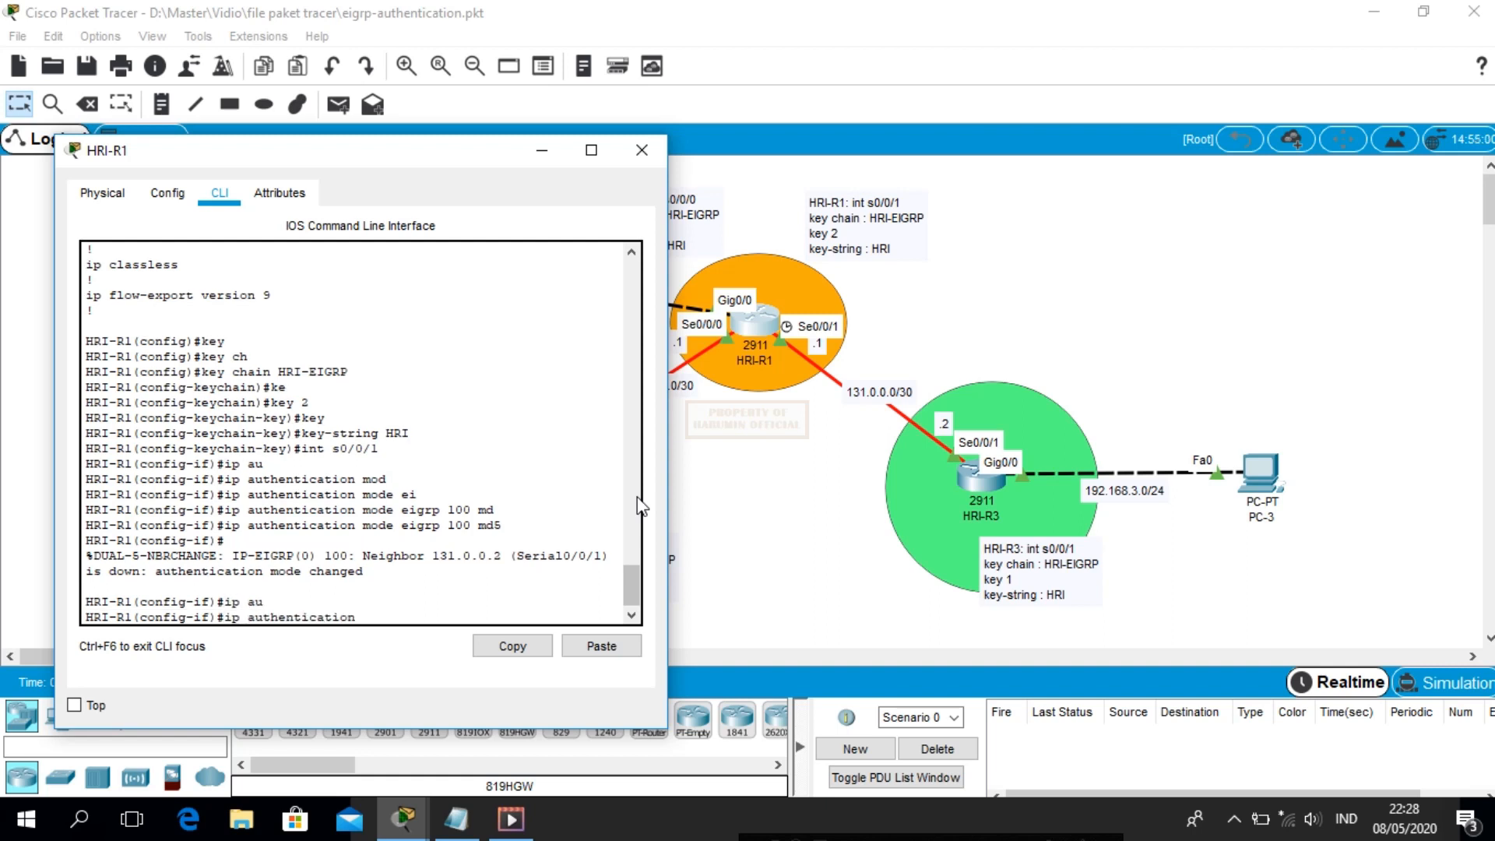
text(ke)
key(Tab)
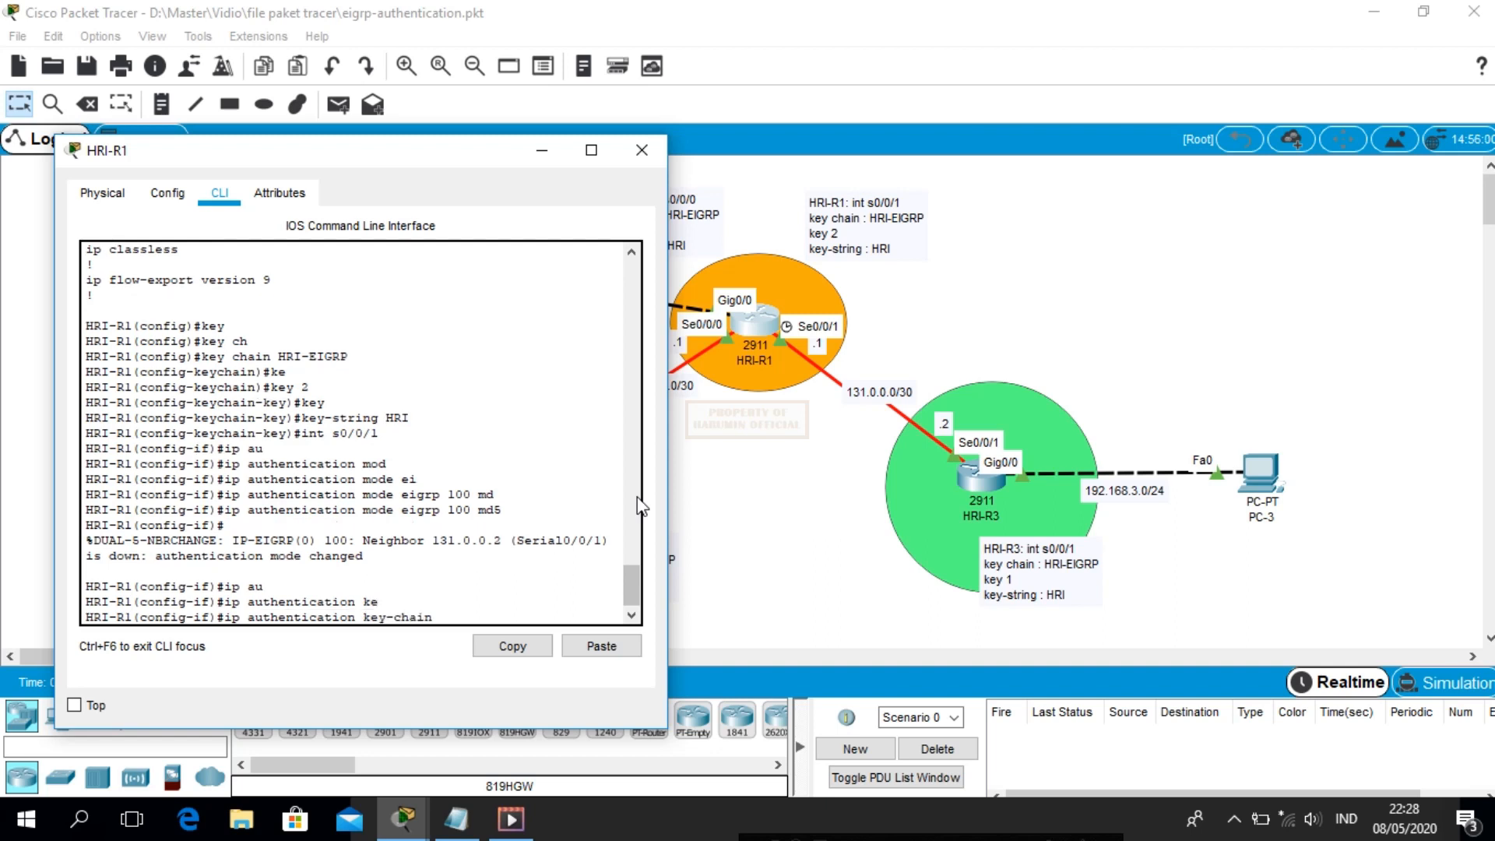
text(ei)
key(Tab)
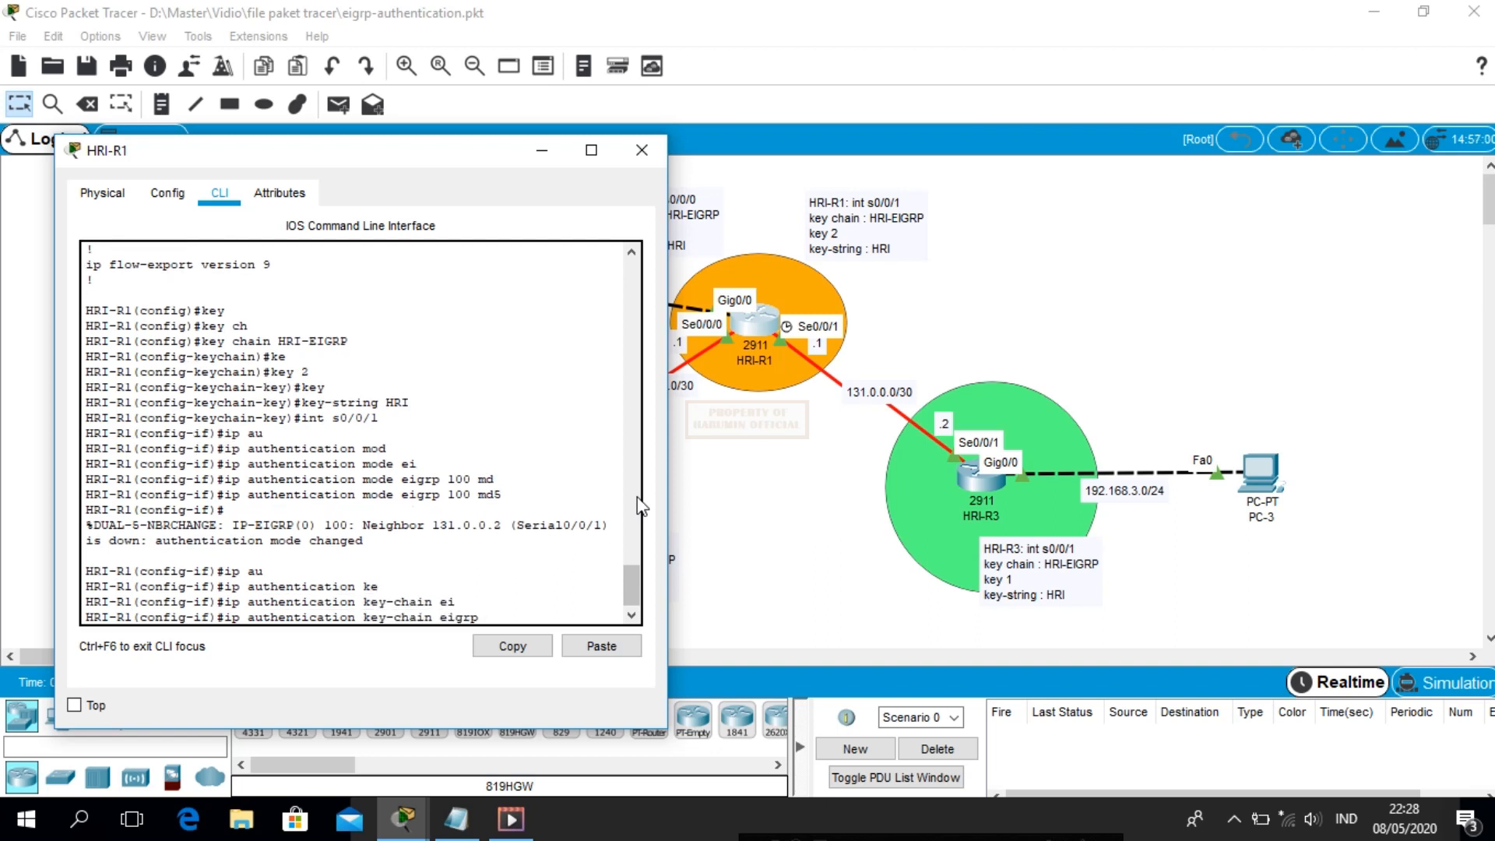
text(100 HRI-EIGRP)
key(Return)
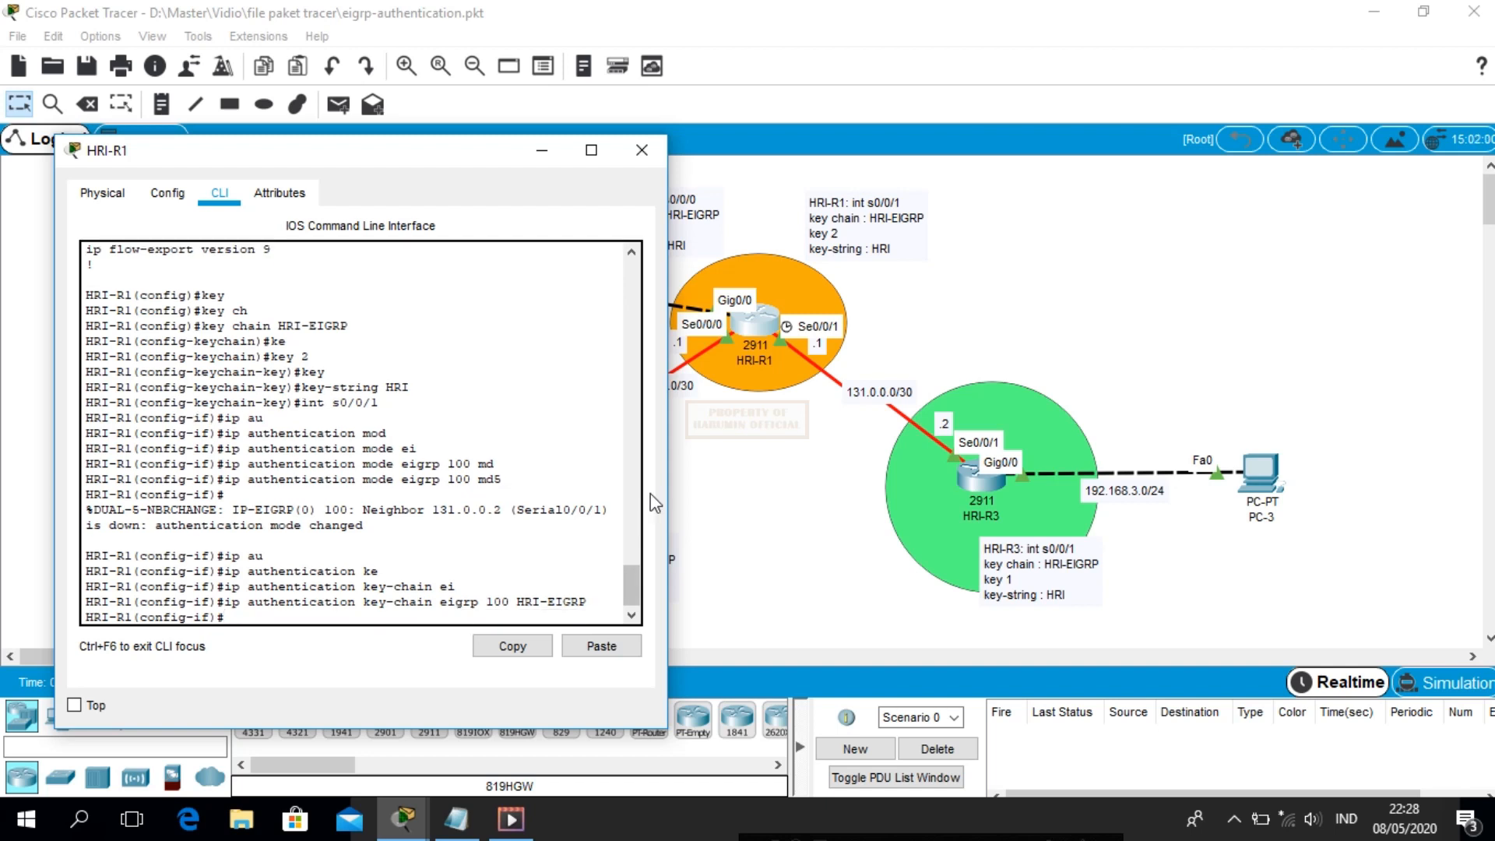
click(645, 143)
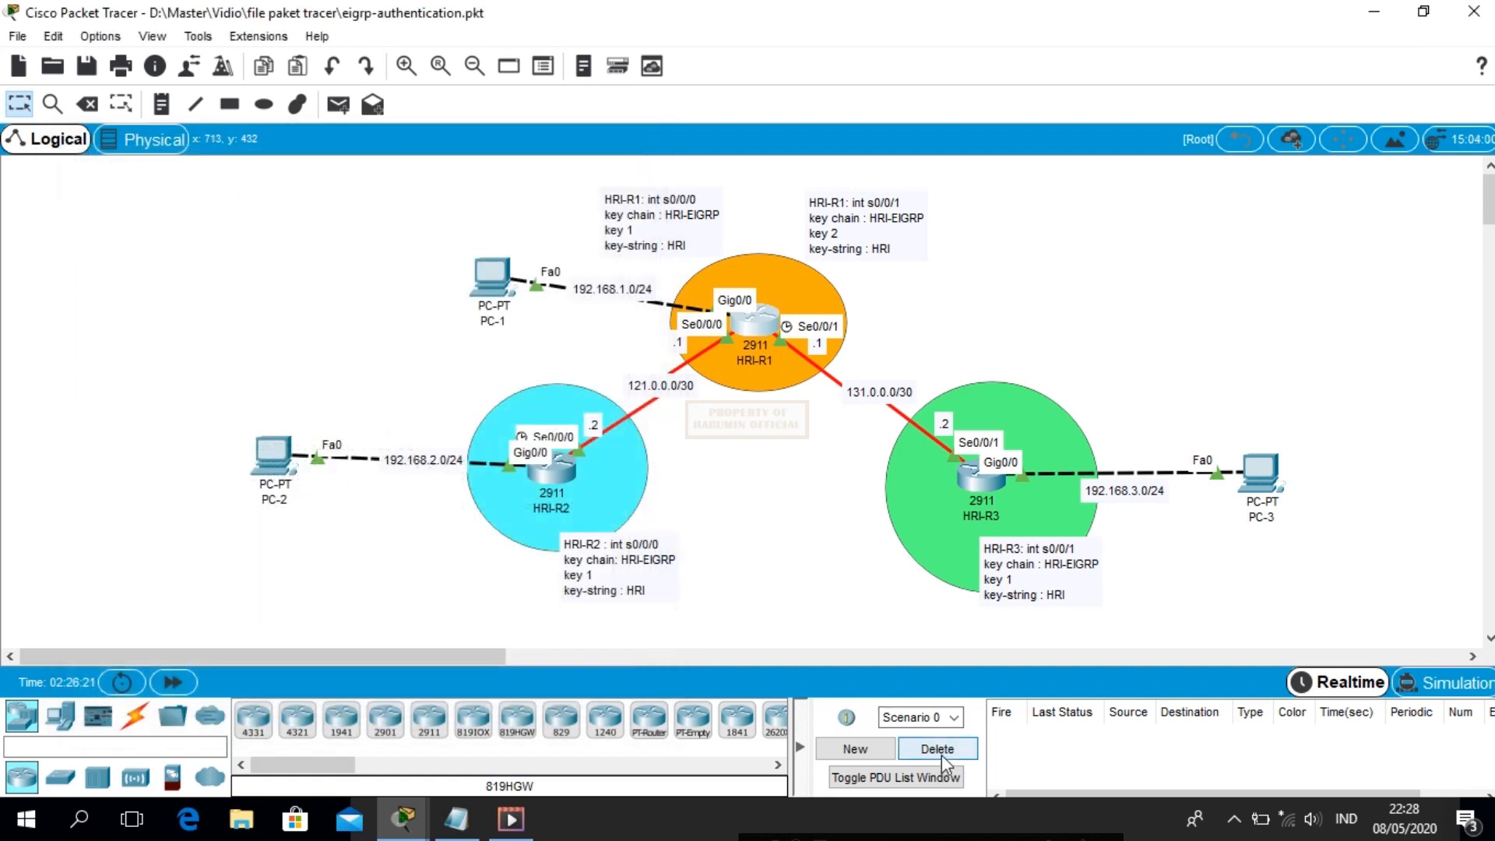
click(338, 104)
click(491, 277)
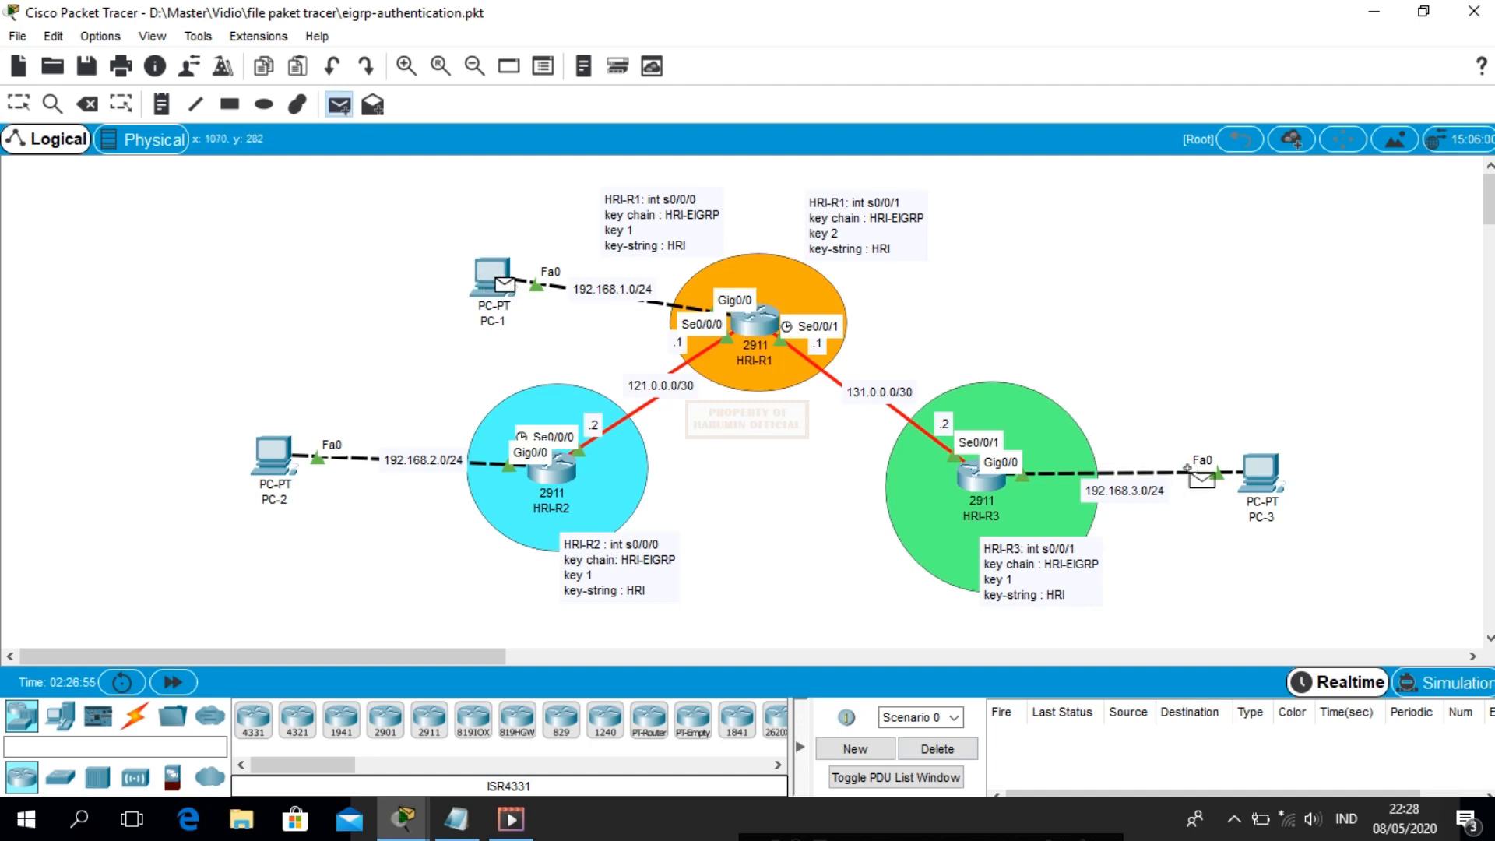
click(1261, 472)
click(337, 104)
click(502, 281)
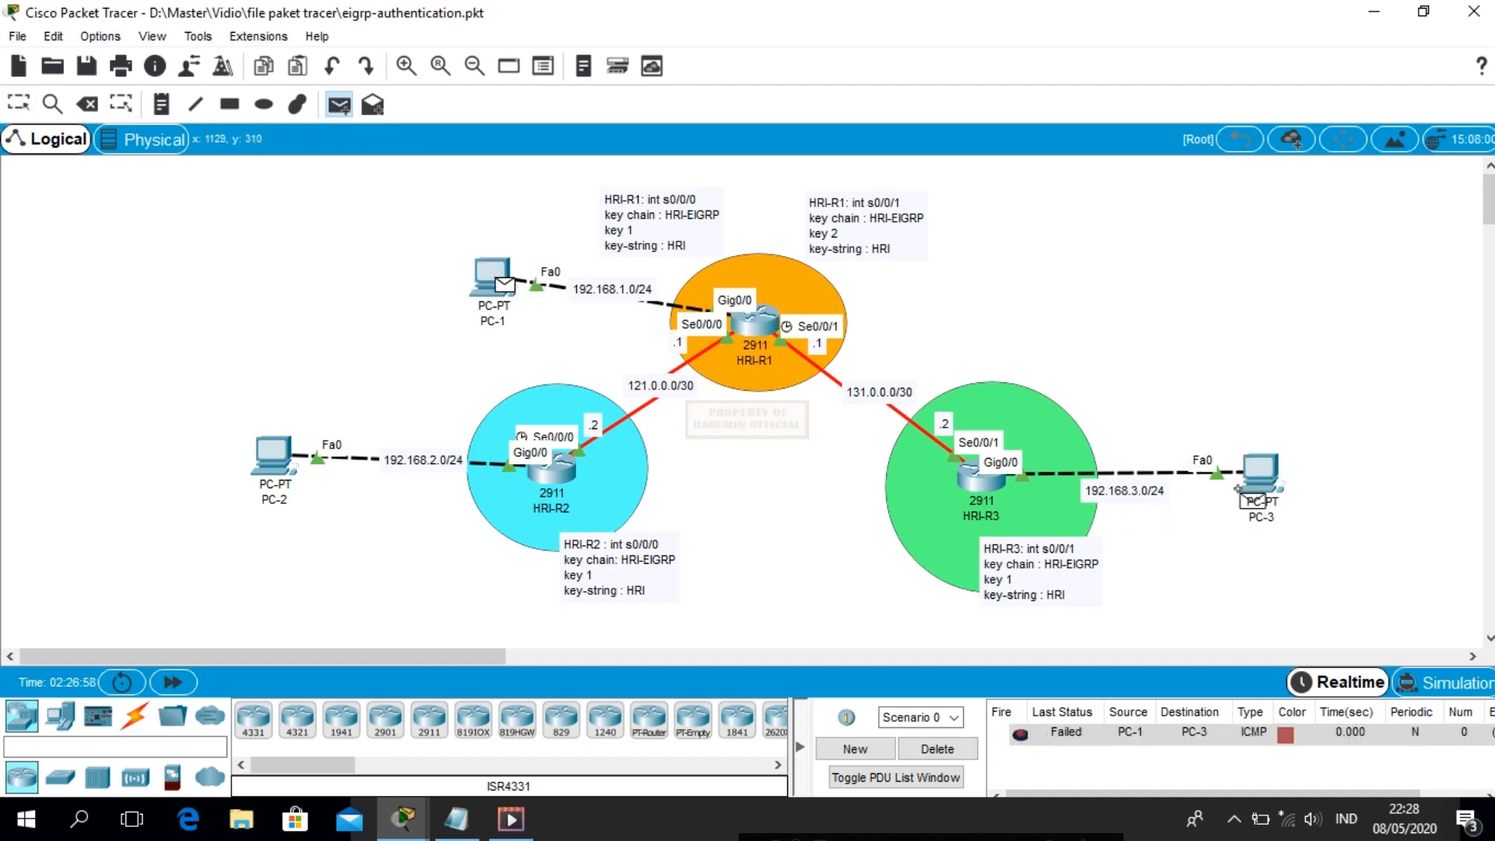
click(1249, 478)
click(343, 107)
click(497, 281)
click(281, 454)
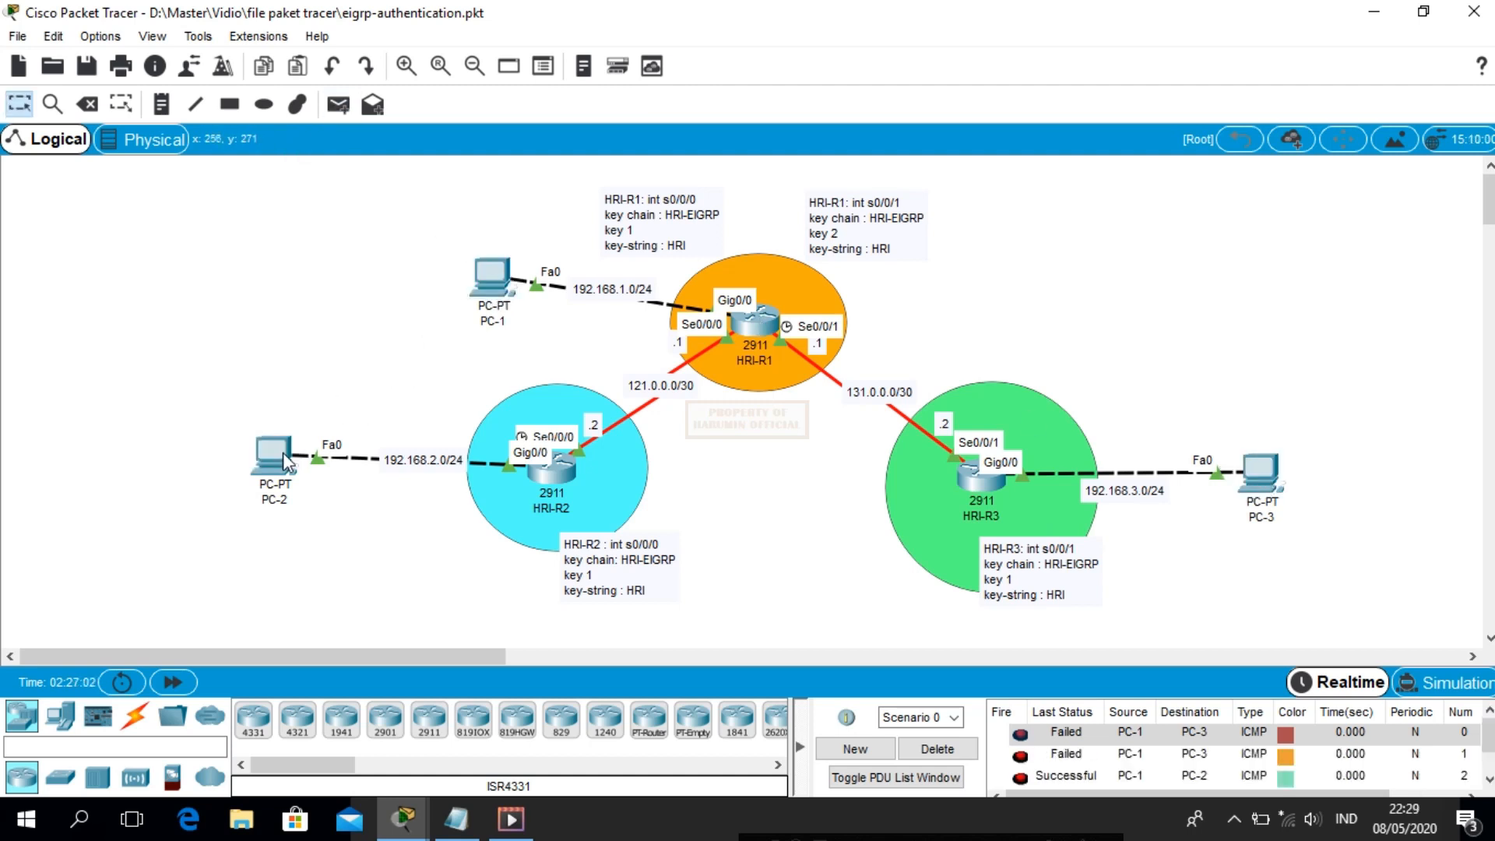
click(936, 748)
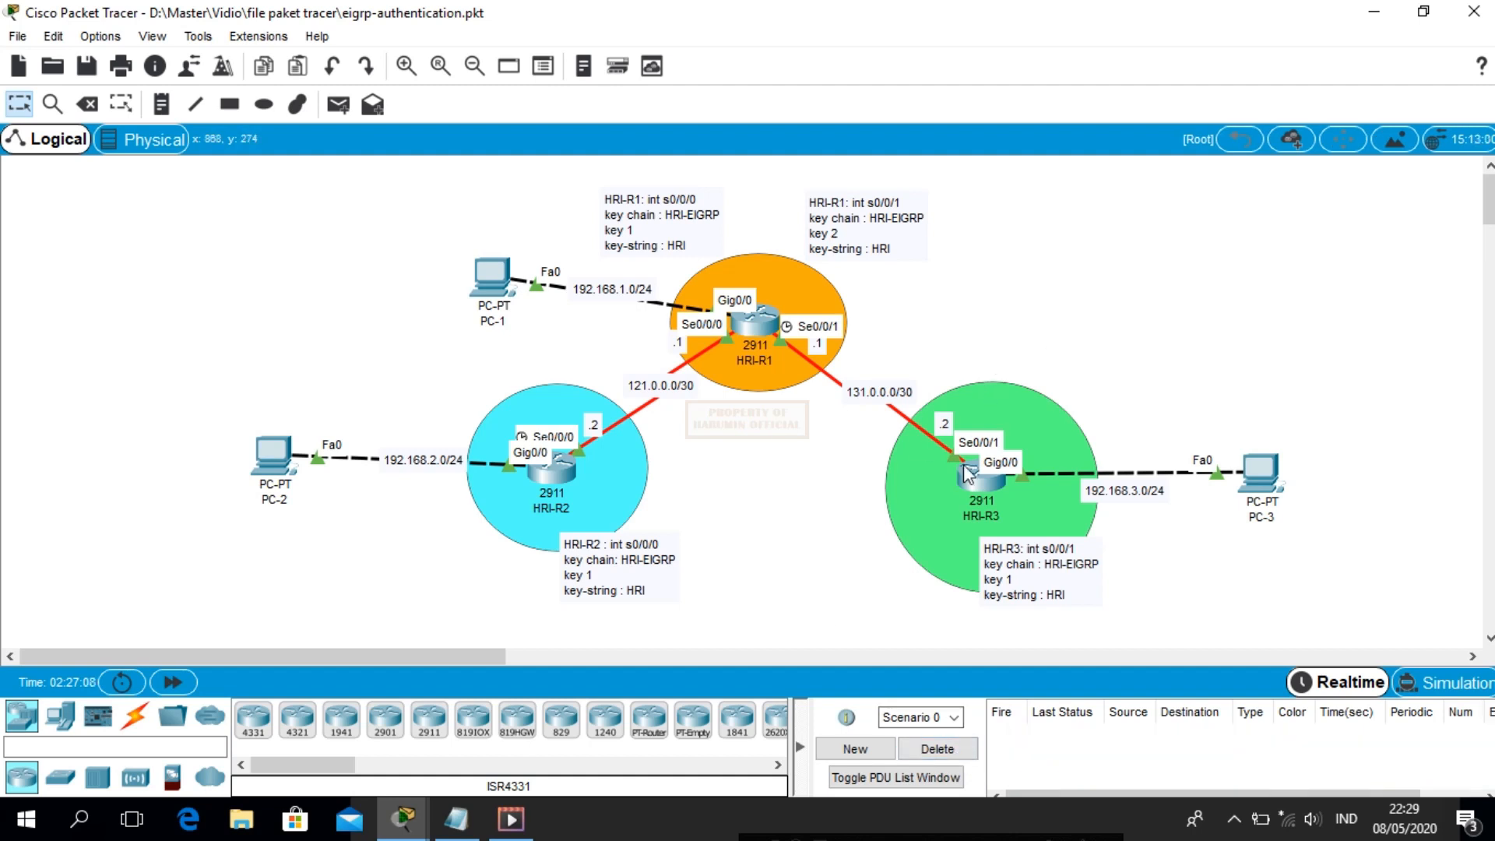
Open HRI-R3's console and enter global configuration mode with 'en' and 'conf t'
click(978, 484)
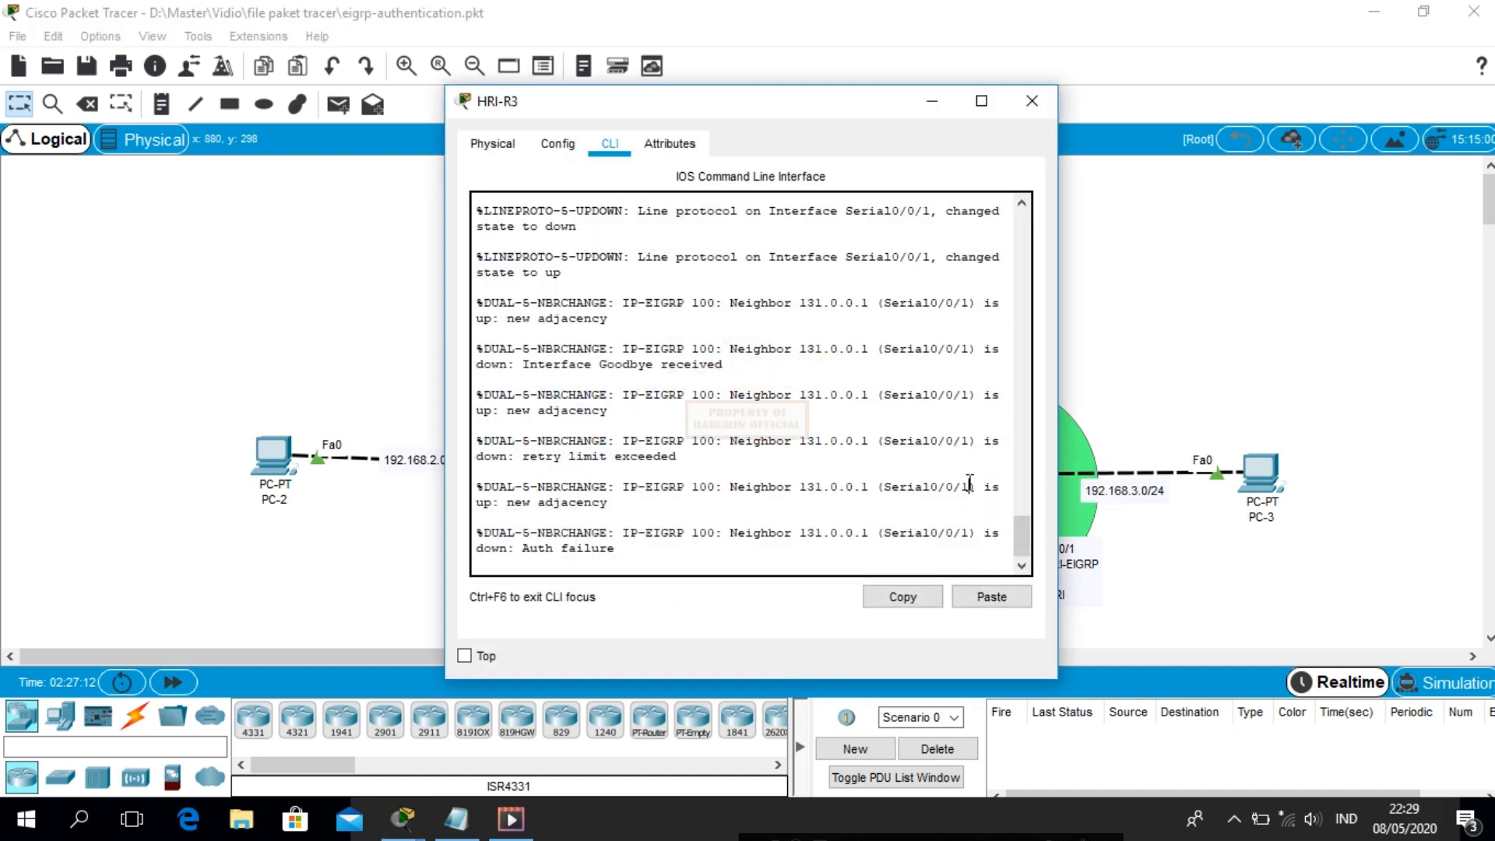
drag(817, 116, 544, 104)
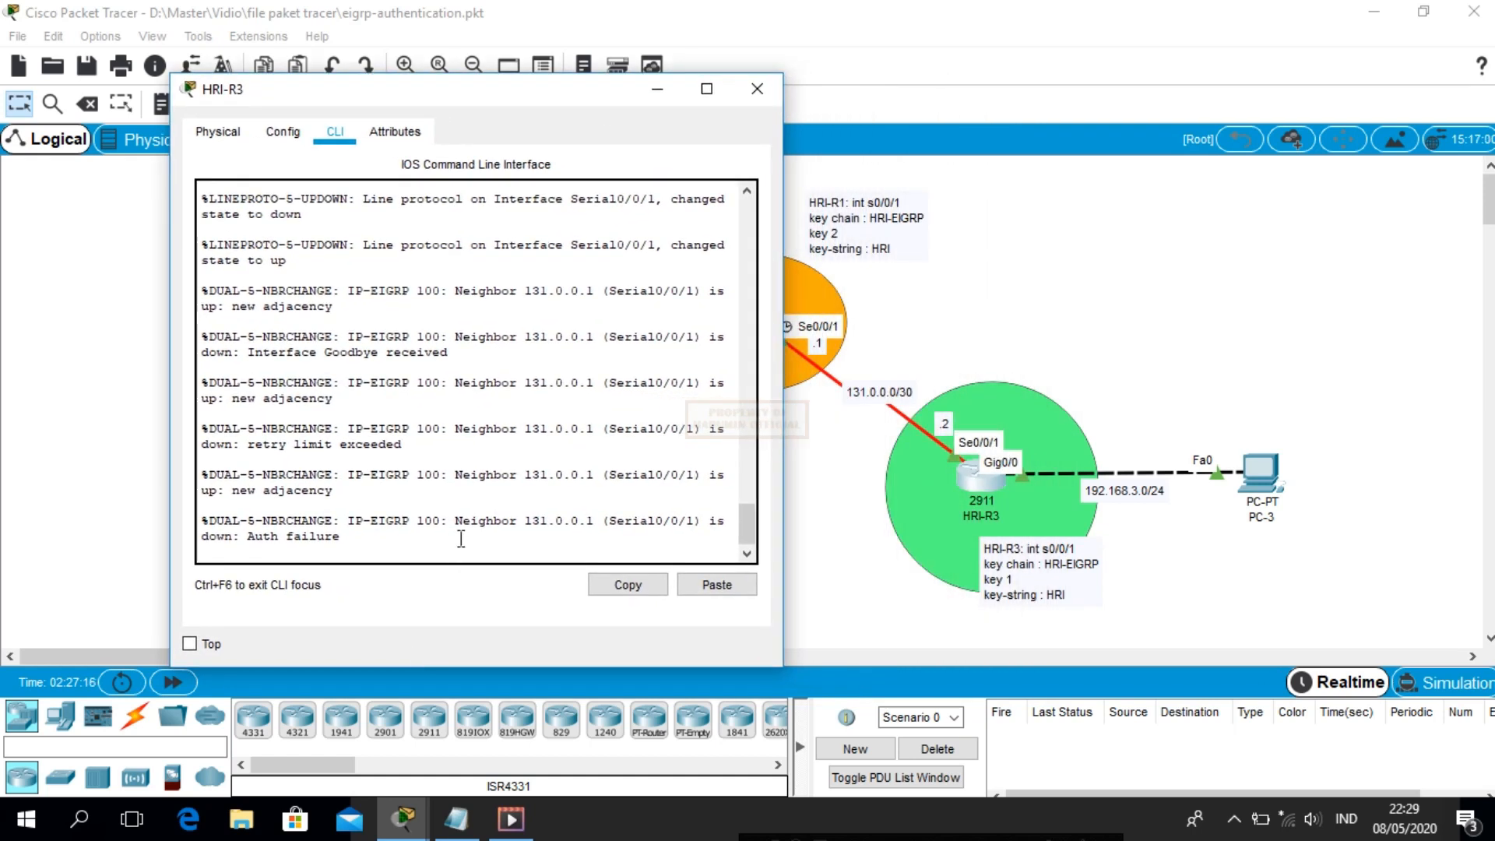
key(Return)
text(en)
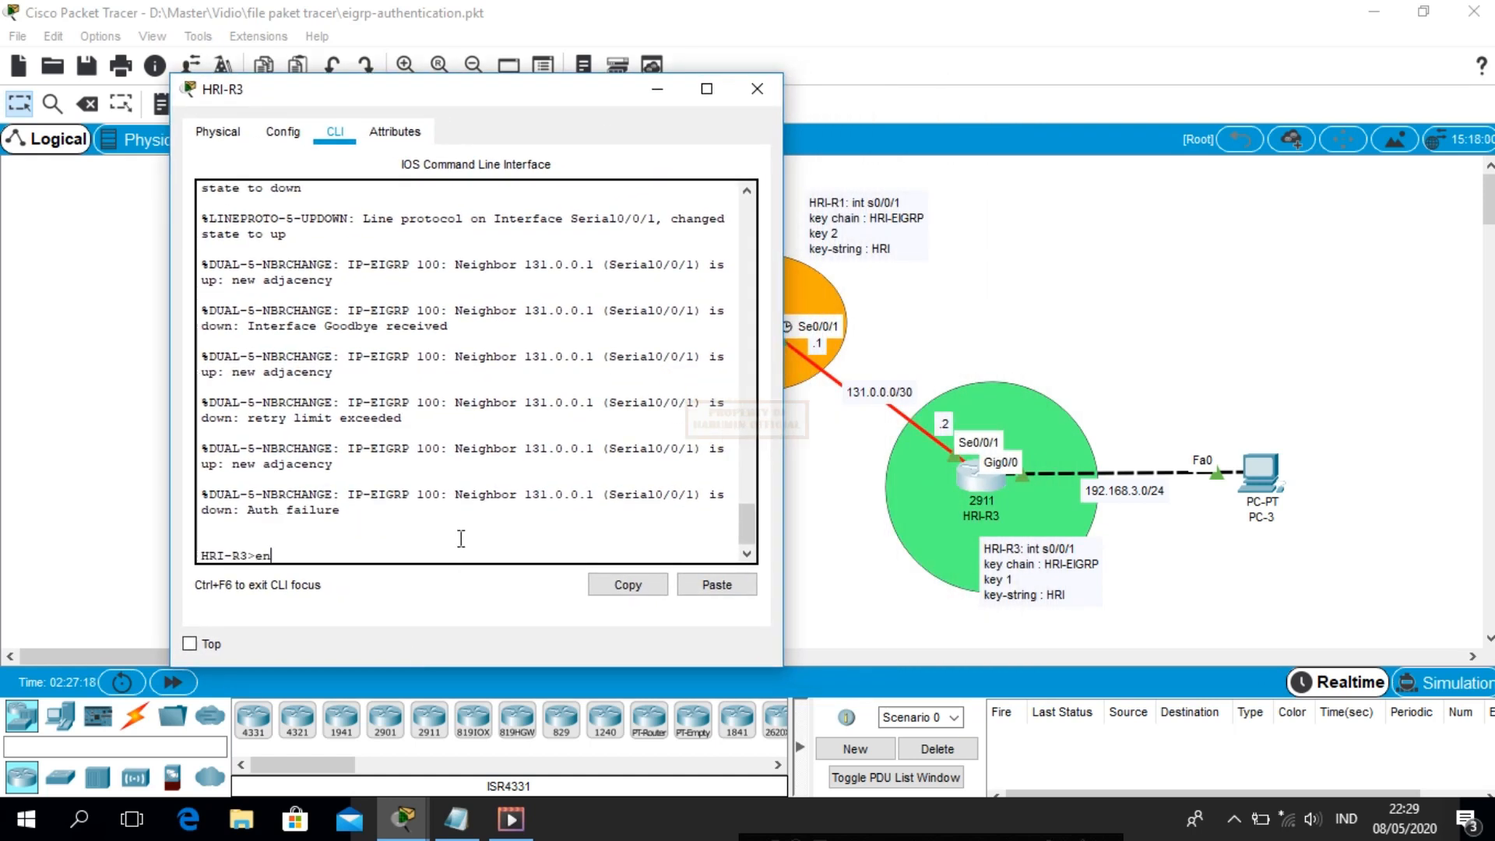
key(Return)
text(conf t)
key(Return)
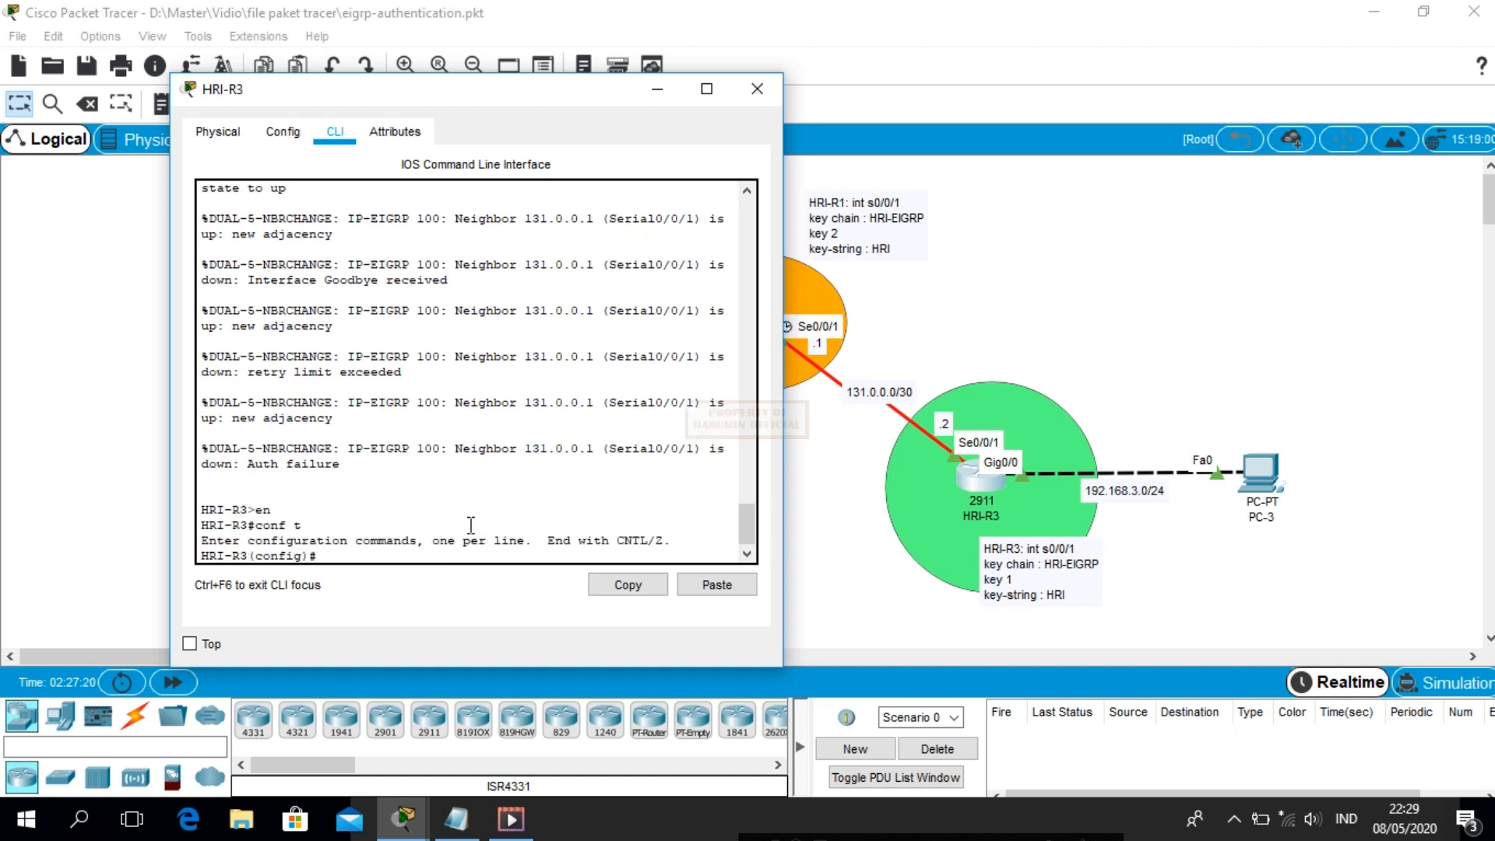
Create key chain HRI-EIGRP on HRI-R3
text(ke)
key(Tab)
text(ch)
key(Tab)
text(HRI)
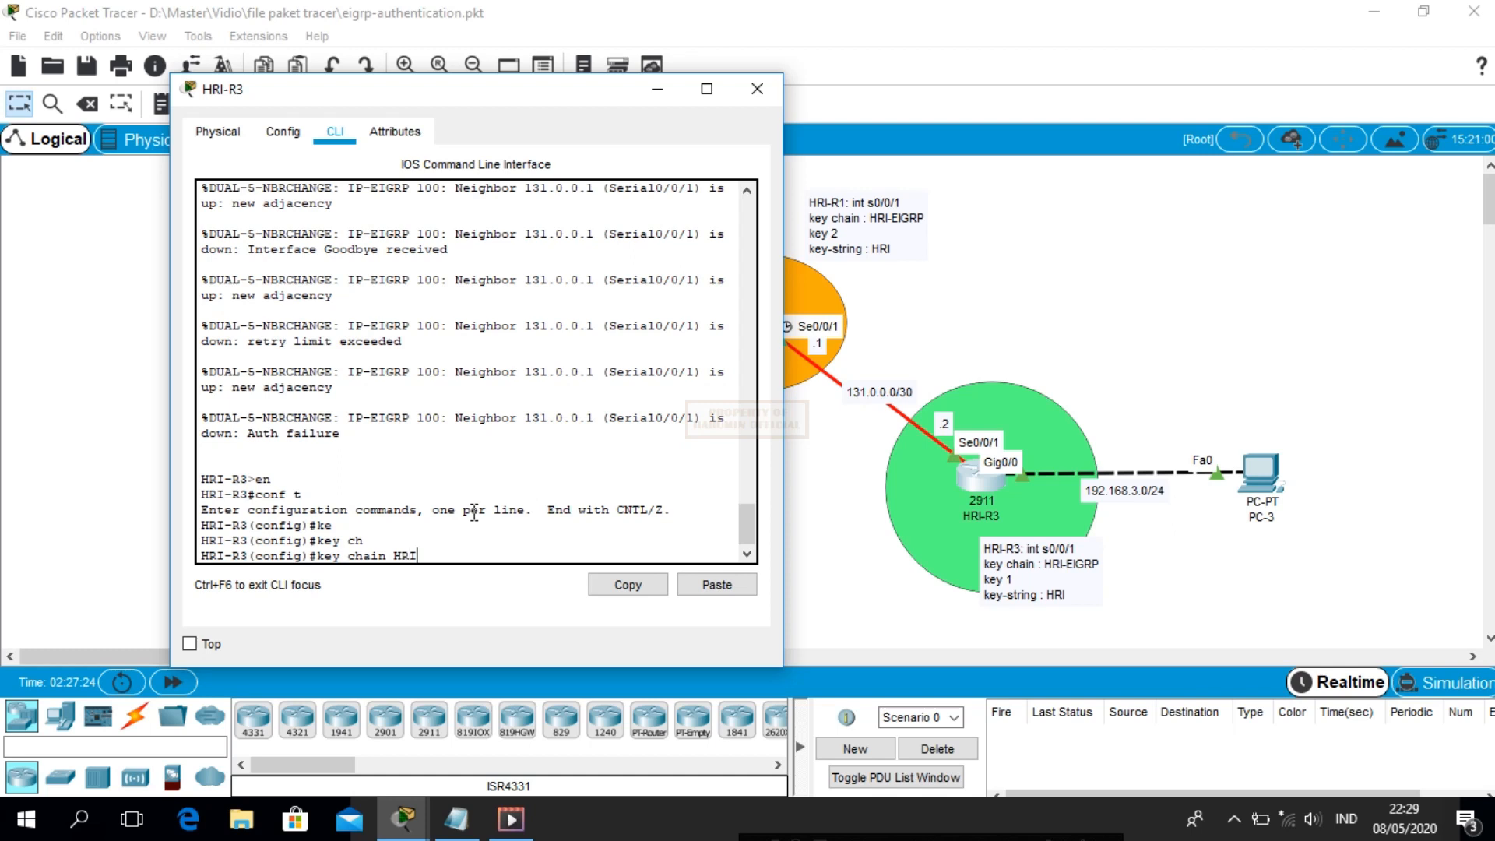
text(-EIGRP)
key(Return)
Define key 1 with key-string HRI in the chain
text(keychain)#)
key(Tab)
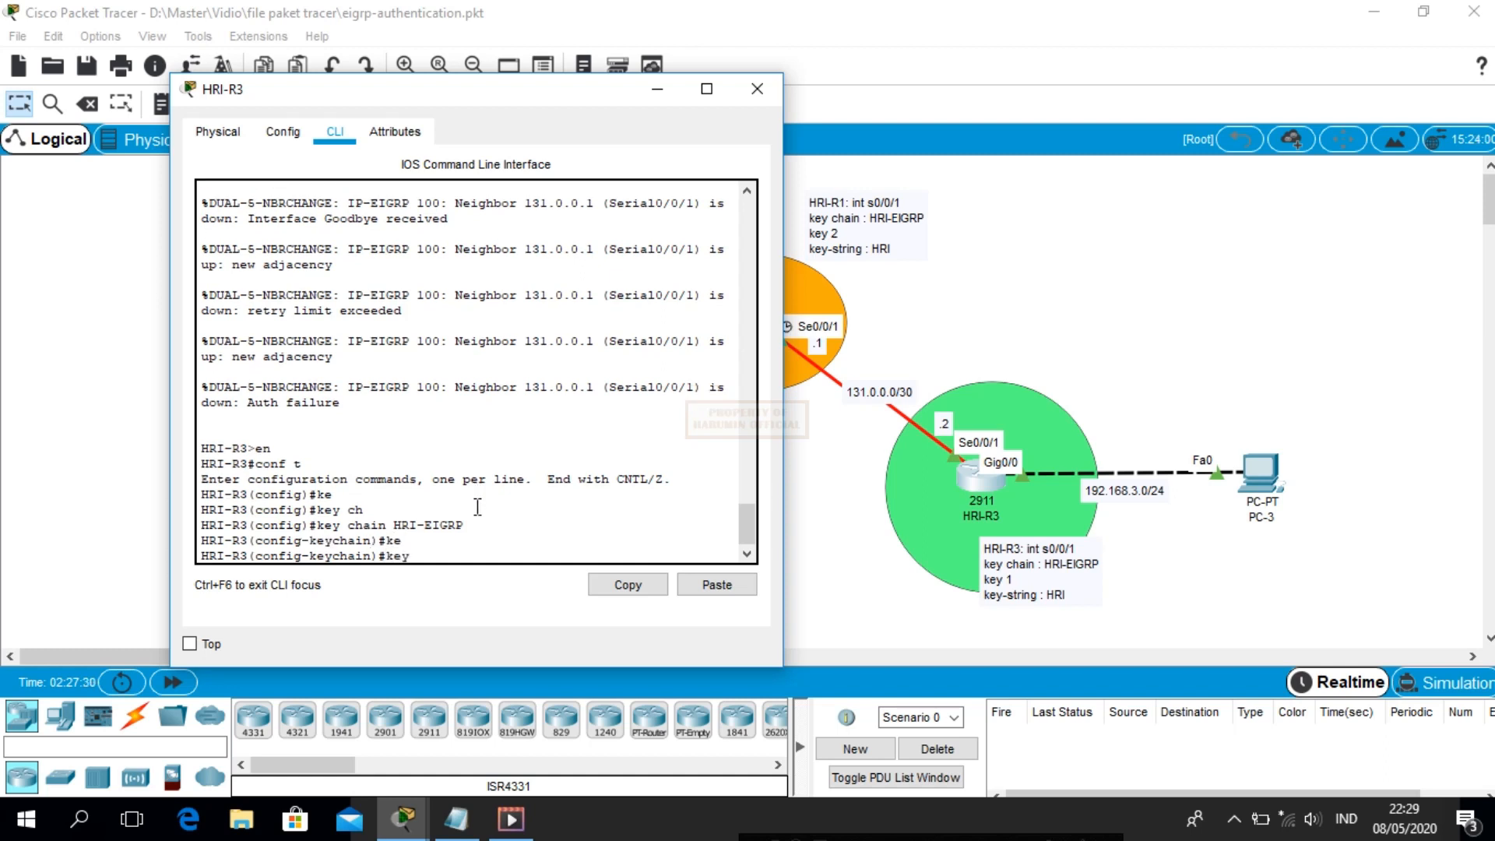
text(1)
key(Return)
text(ke)
key(Tab)
text(HRI)
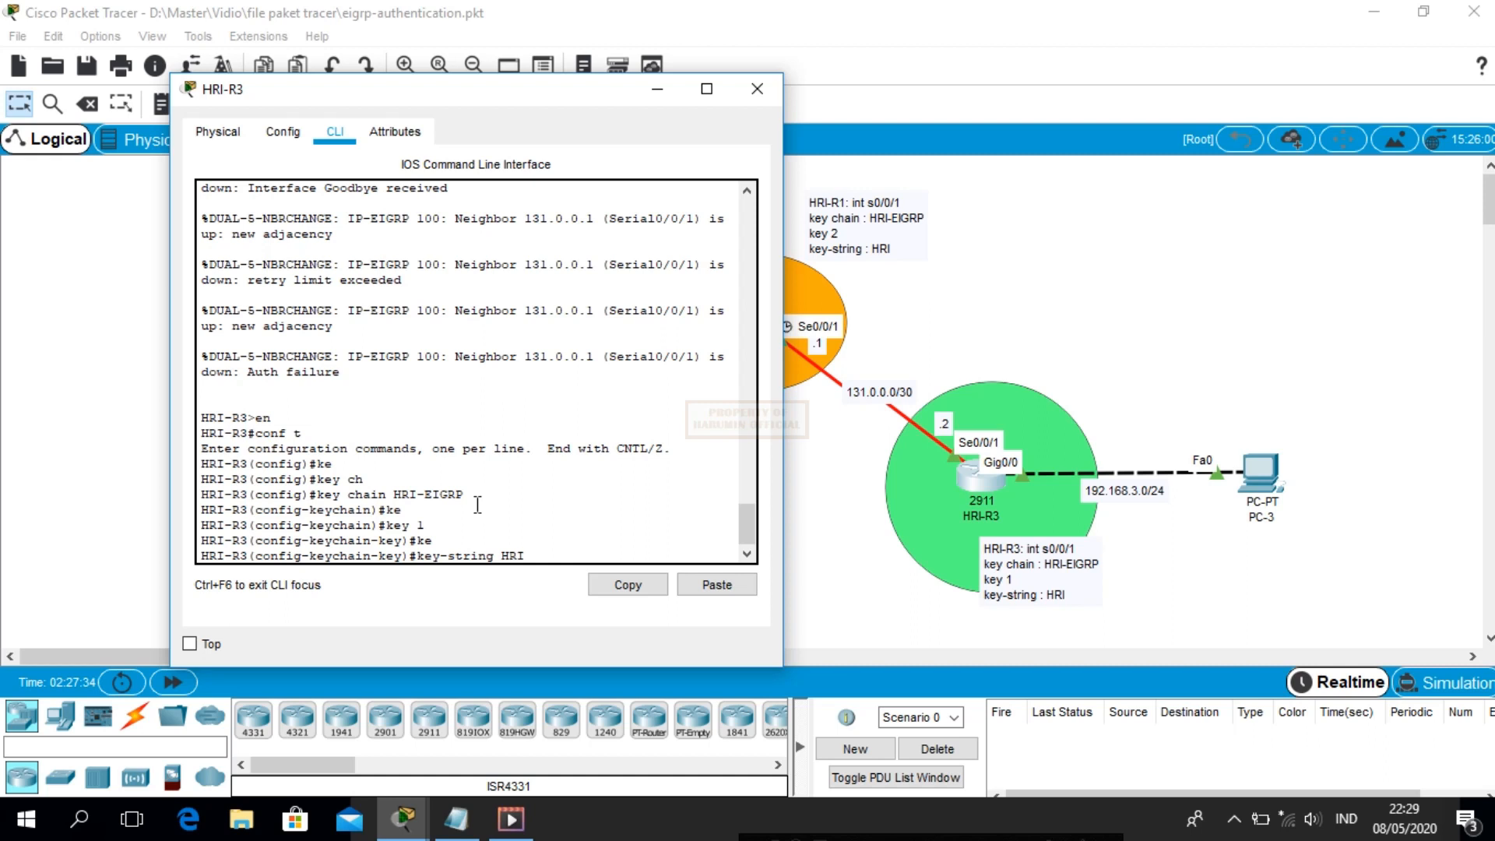
key(Return)
Enable EIGRP 100 MD5 authentication mode on Serial0/0/1
text(t )
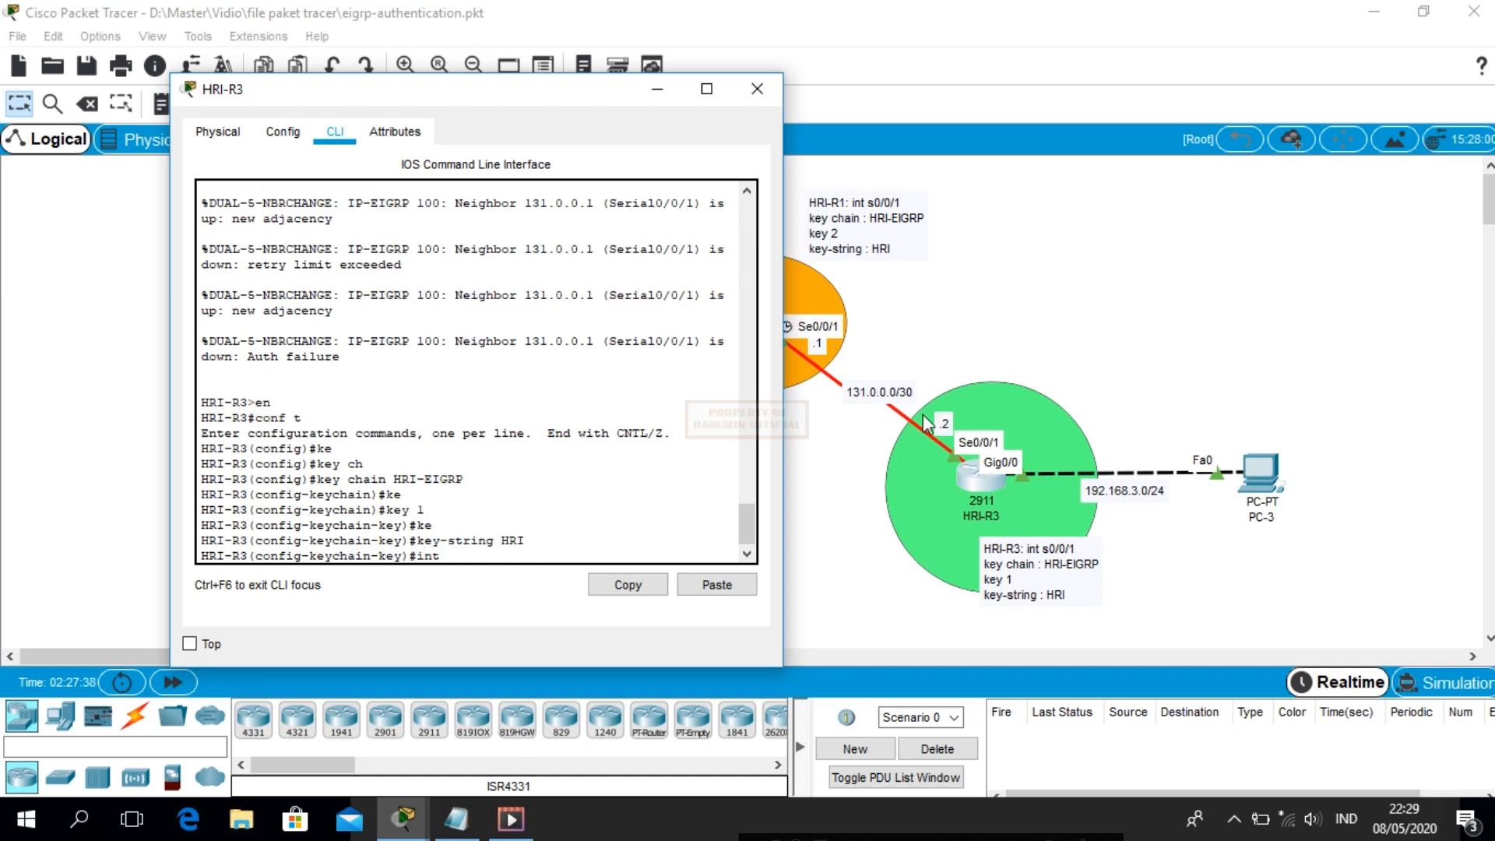
text(s0/0/1)
key(Return)
text(ip au)
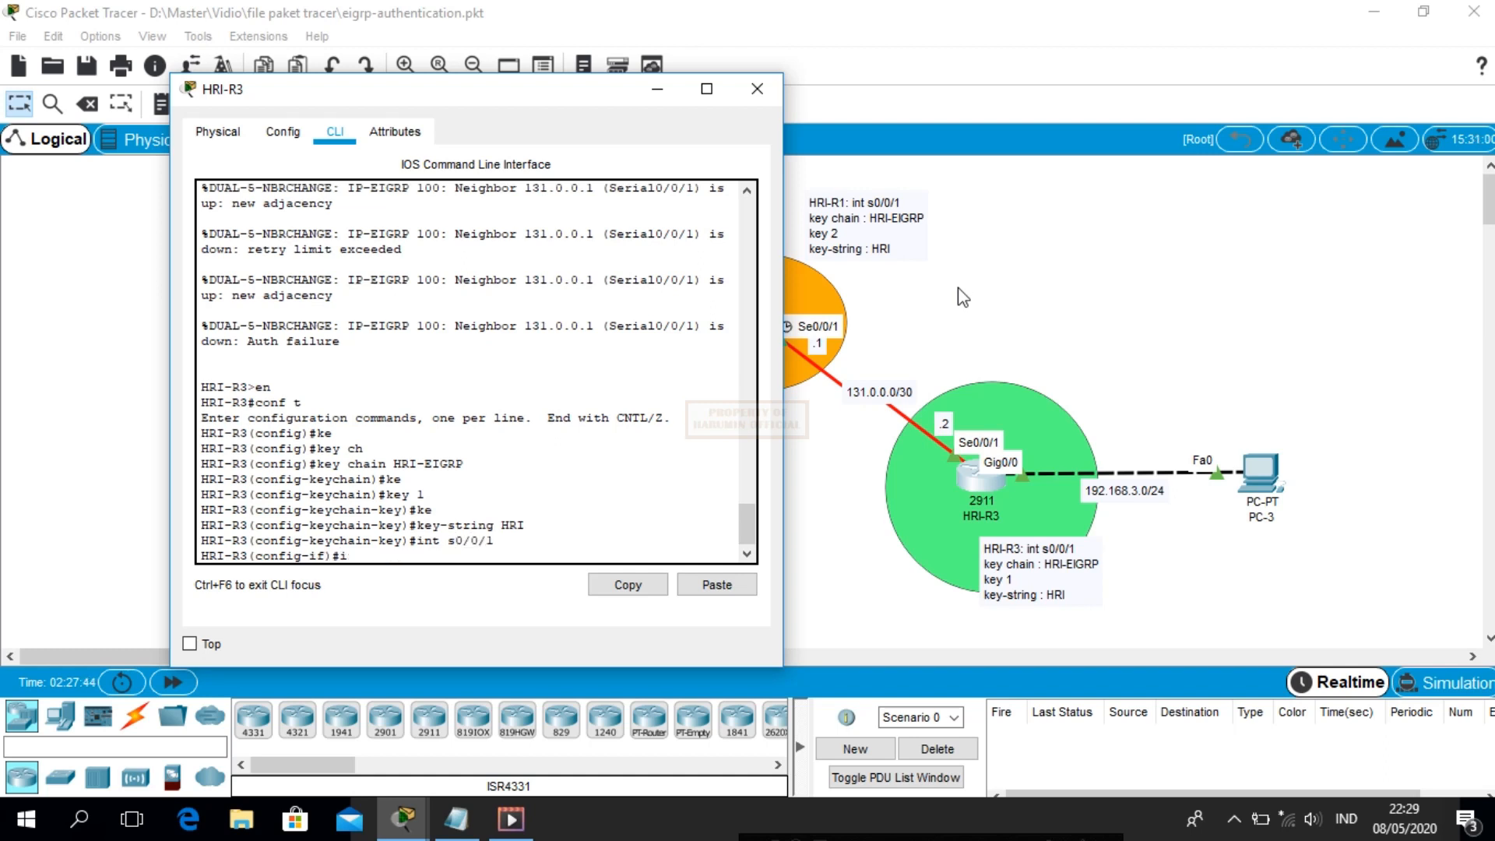
key(Tab)
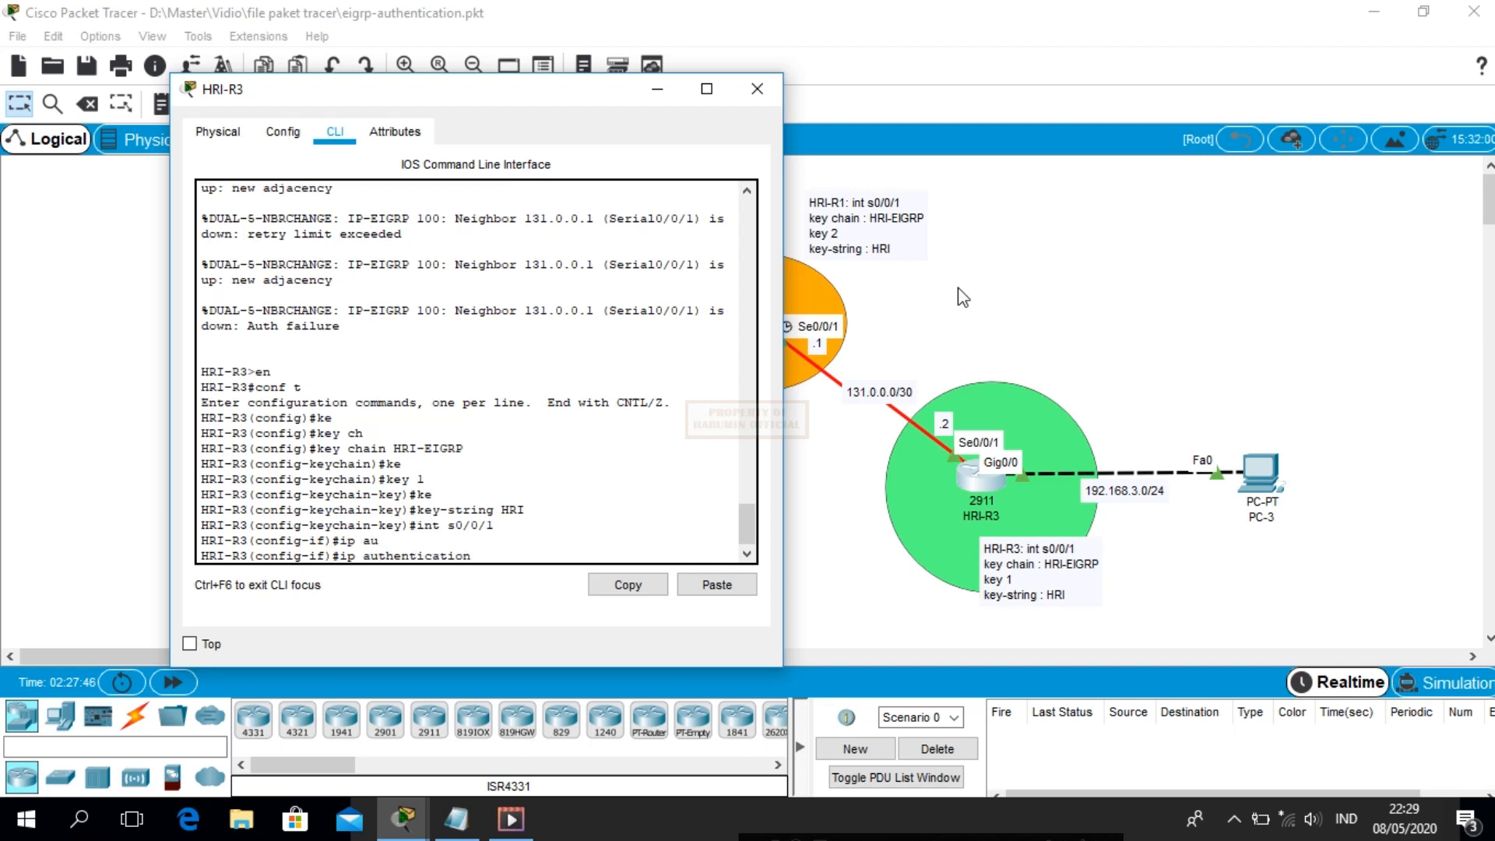
text(mod)
key(Tab)
text(e)
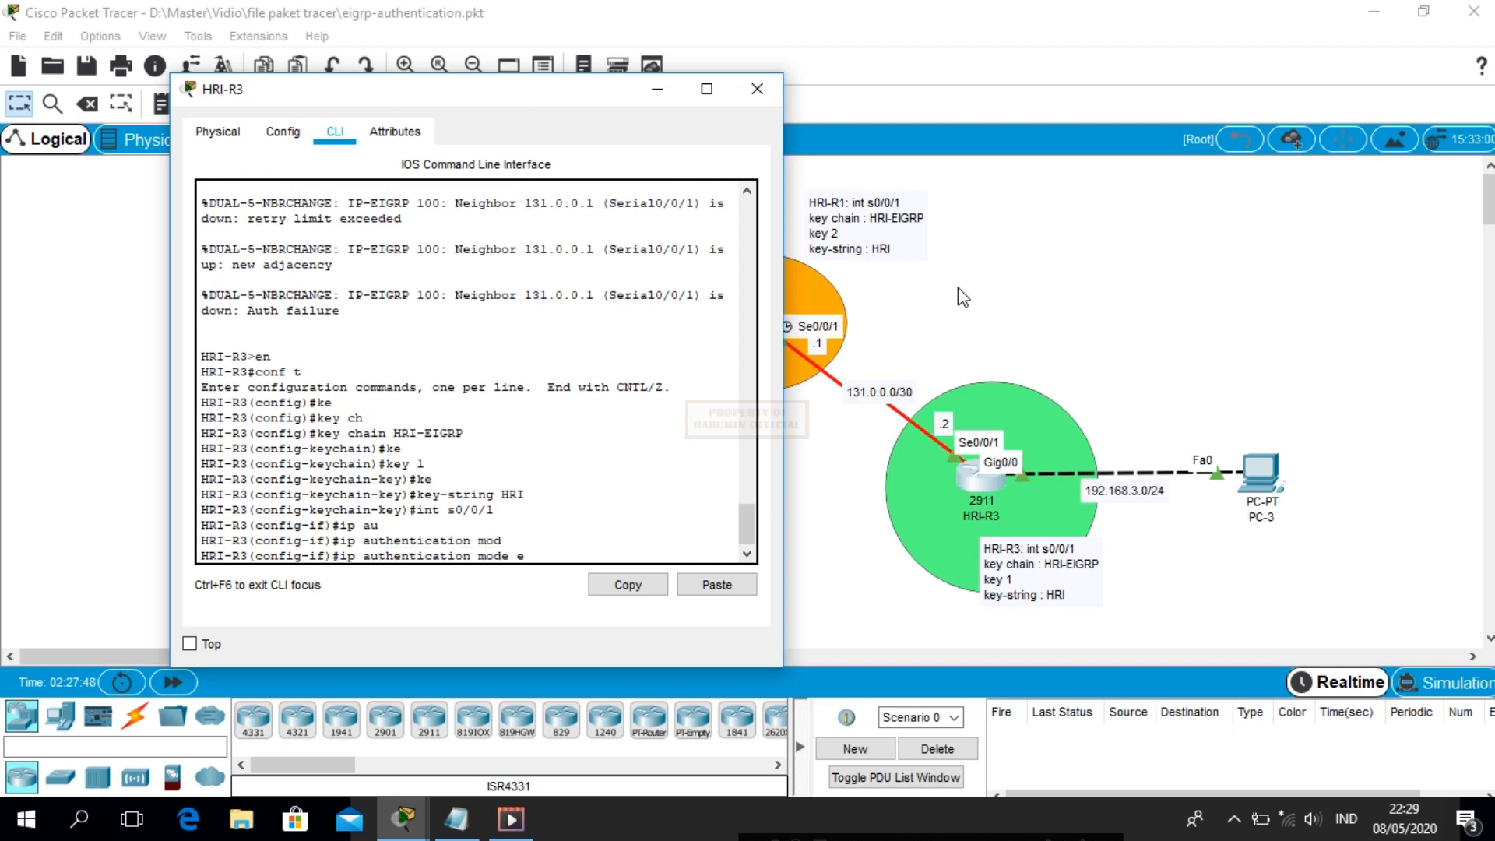
text(i)
key(Tab)
text(100 md)
key(Tab)
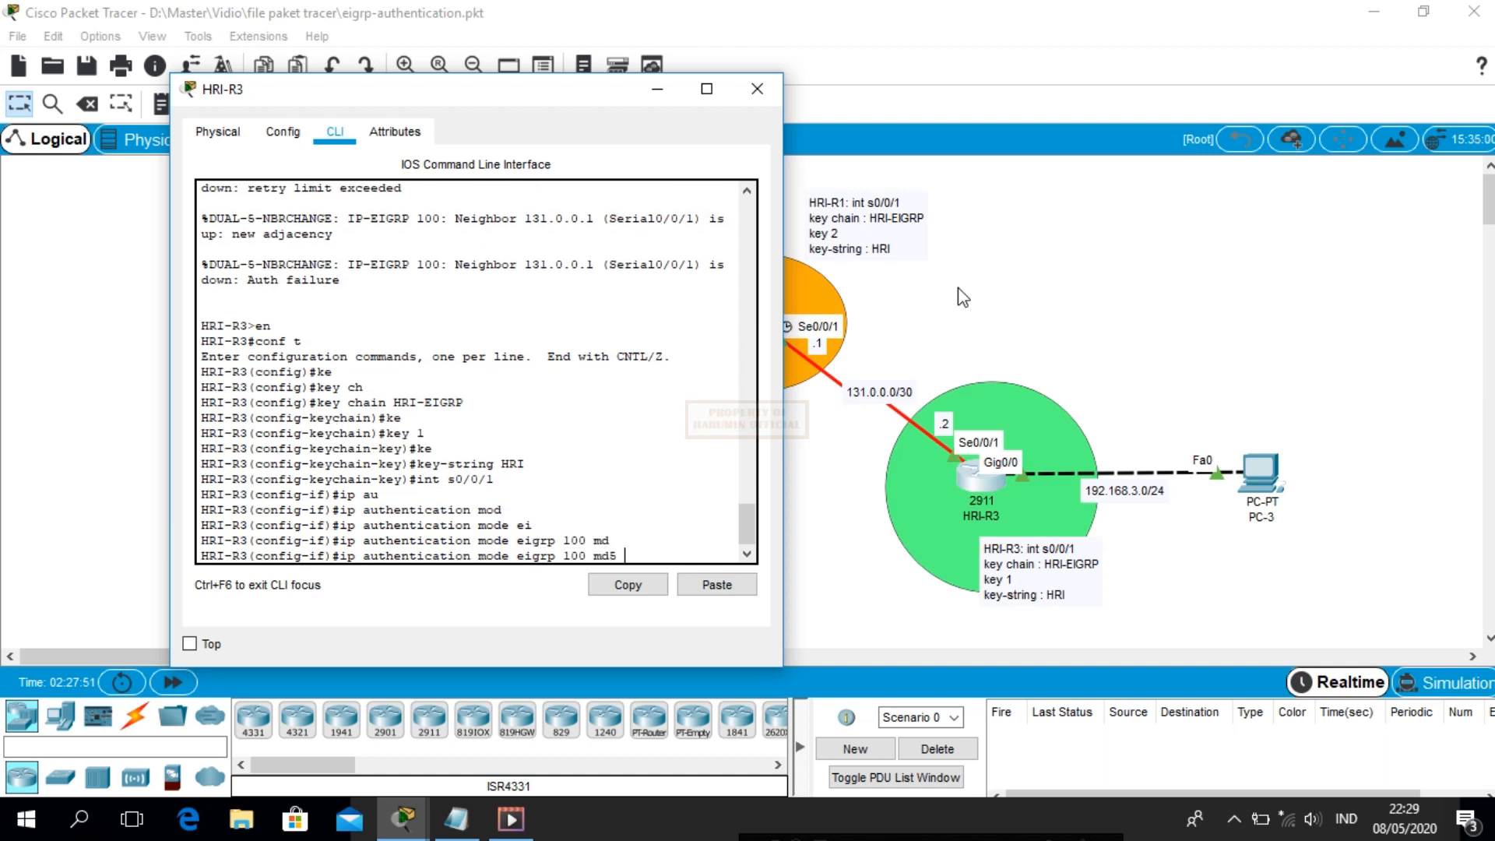
key(Return)
Begin entering the 'ip authentication key-chain' command on Serial0/0/1
text(ip au)
key(Tab)
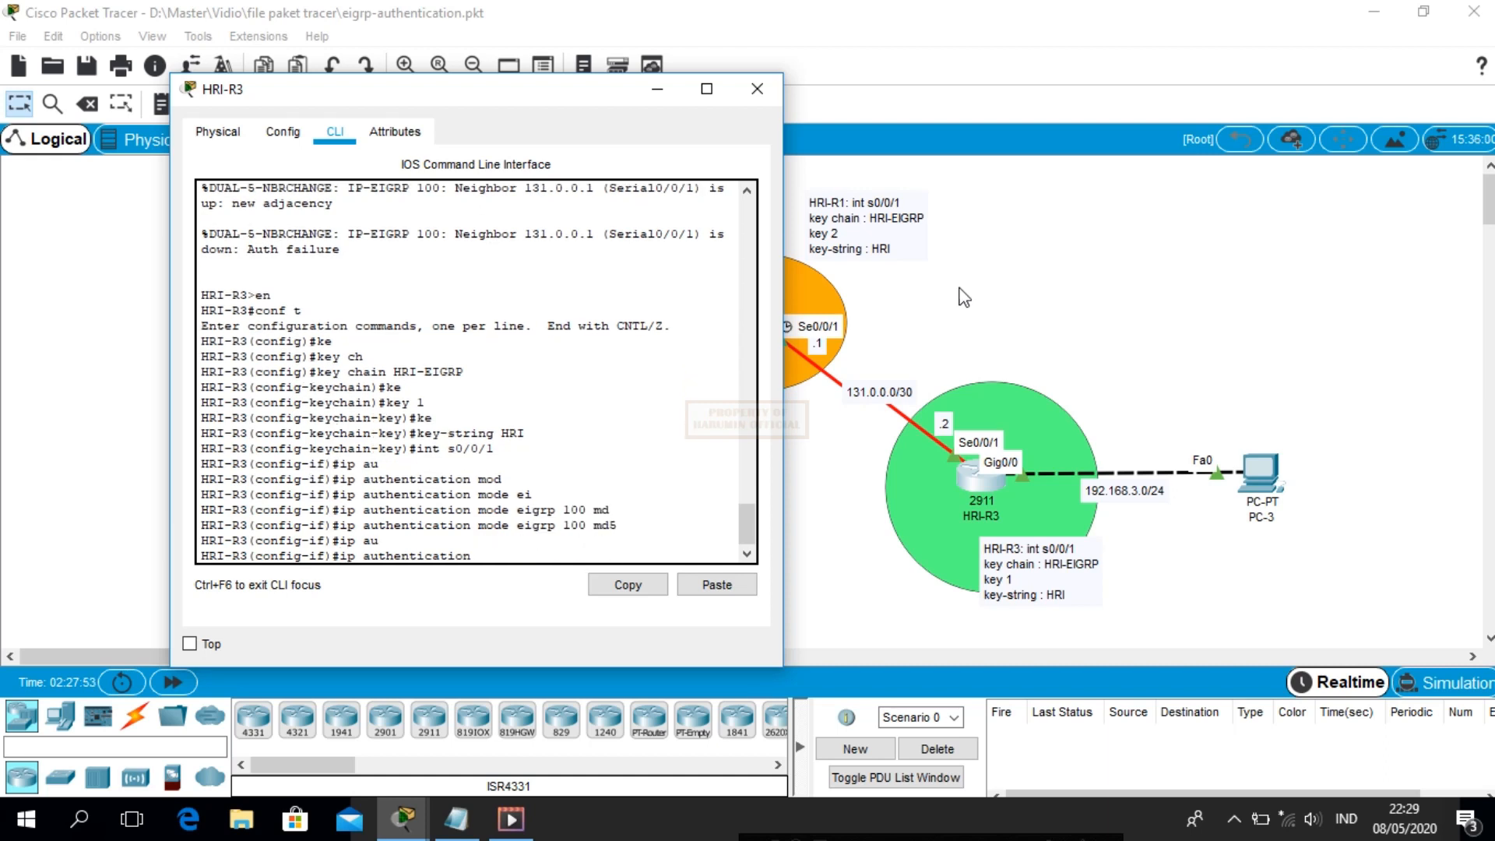
text(ke)
key(Tab)
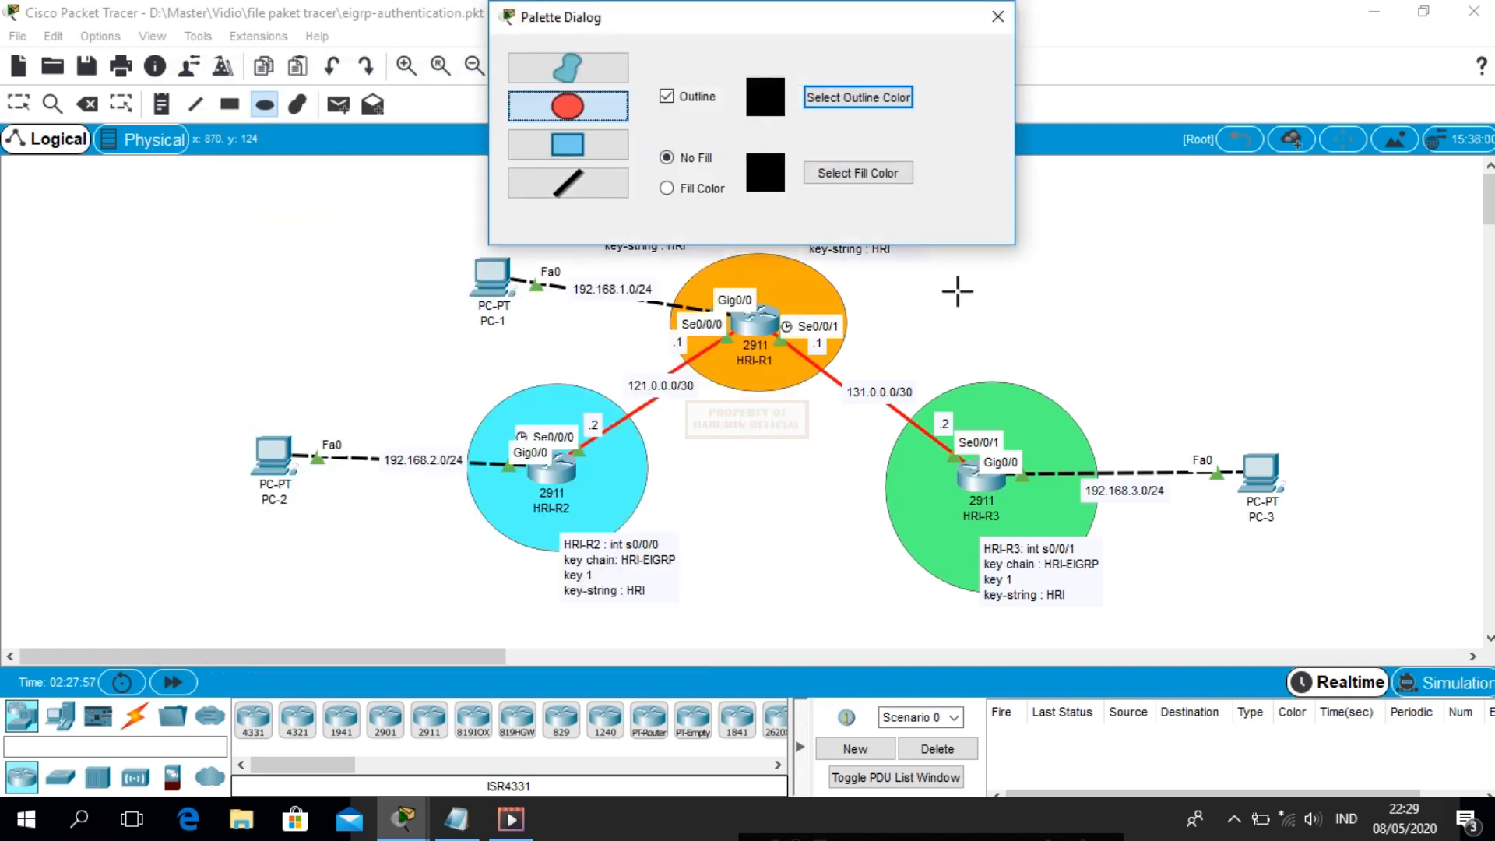
Close the drawing palette, switch to Select, check HRI-R2, and reopen HRI-R3's console
click(997, 16)
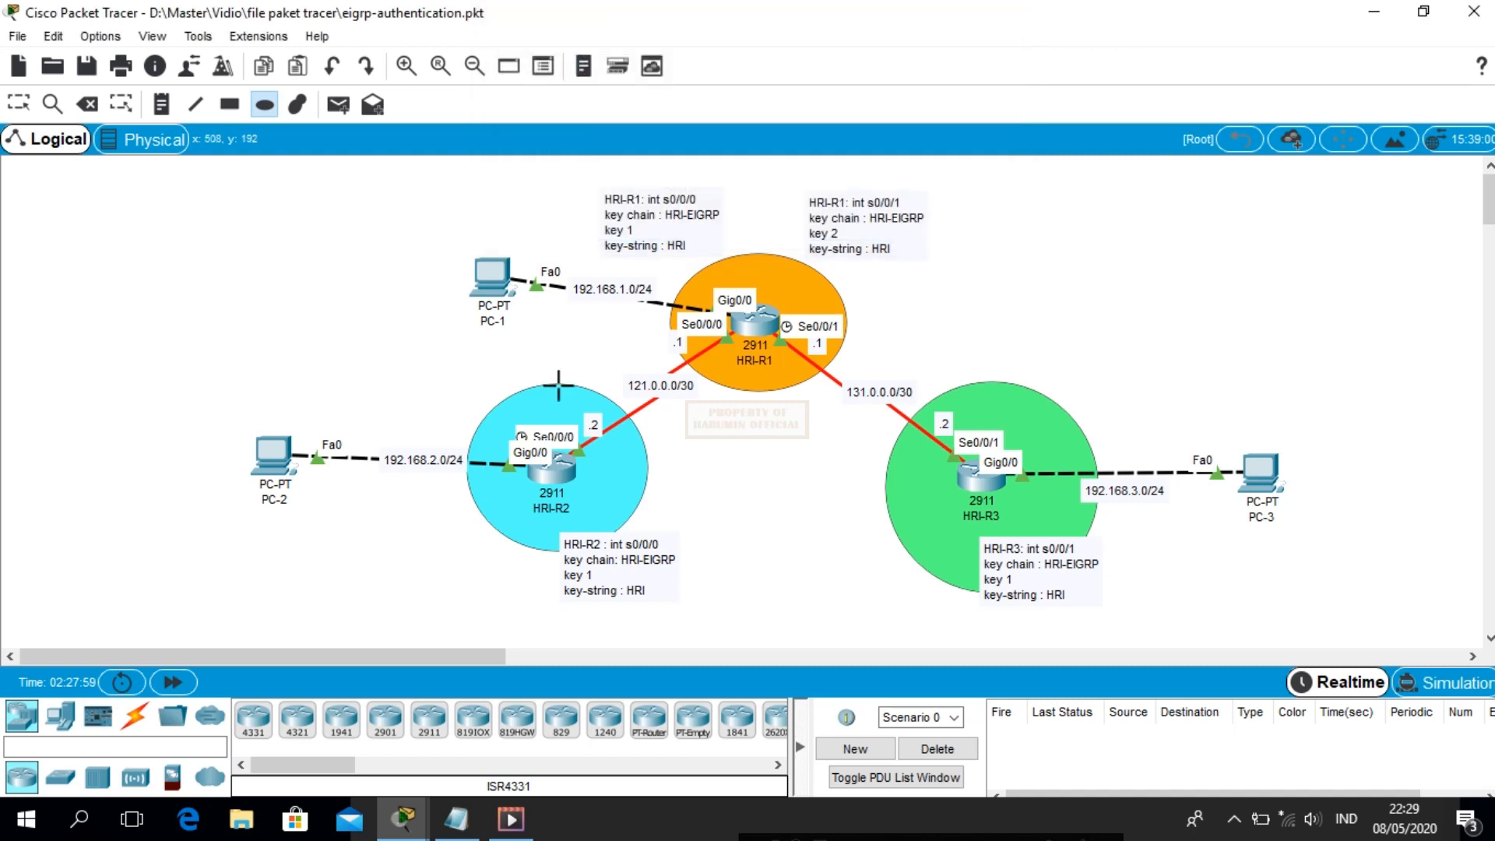
click(18, 103)
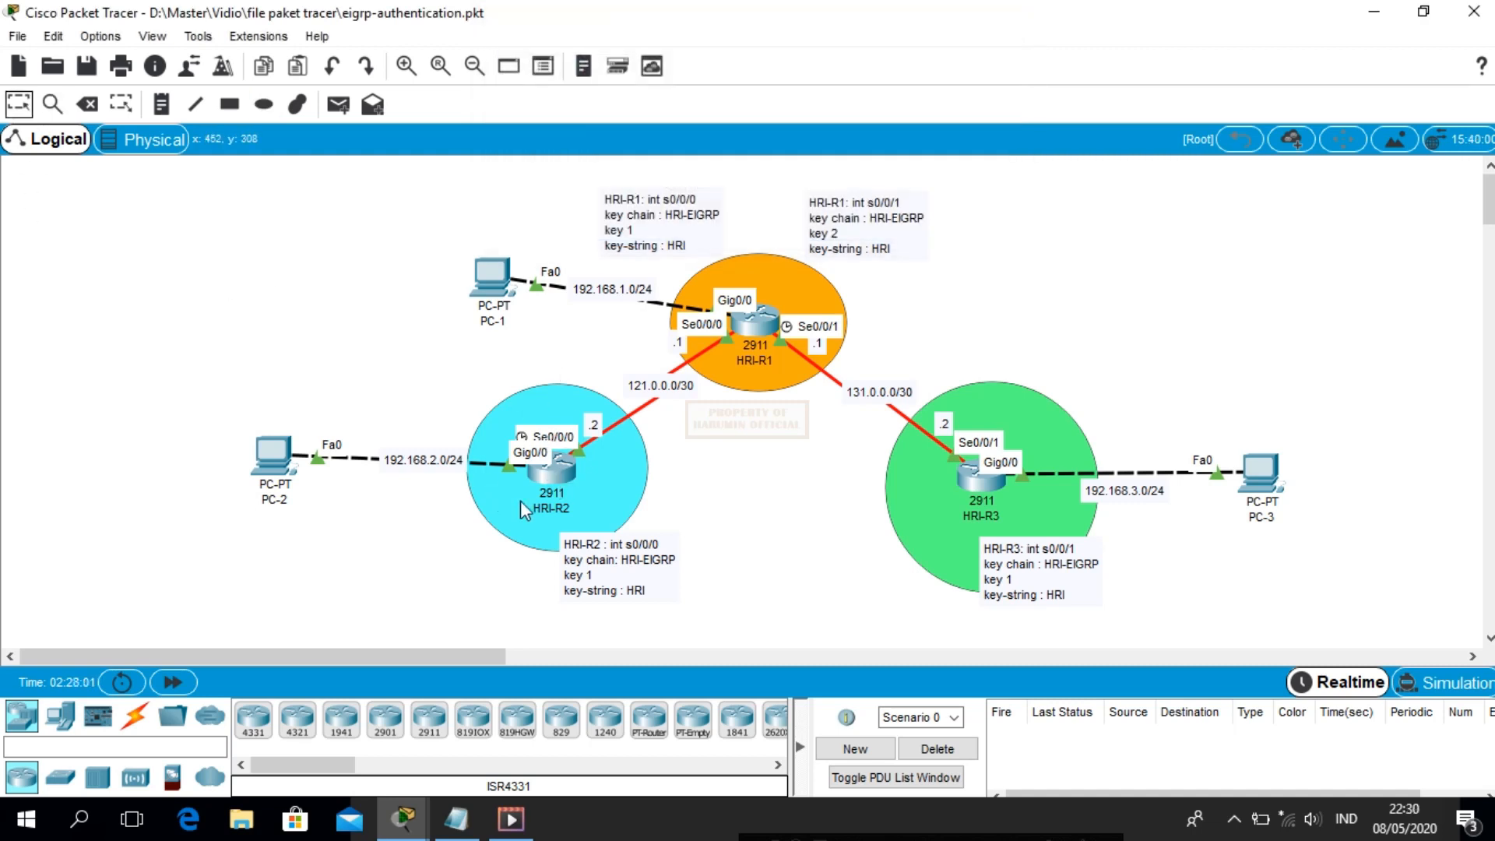
click(556, 476)
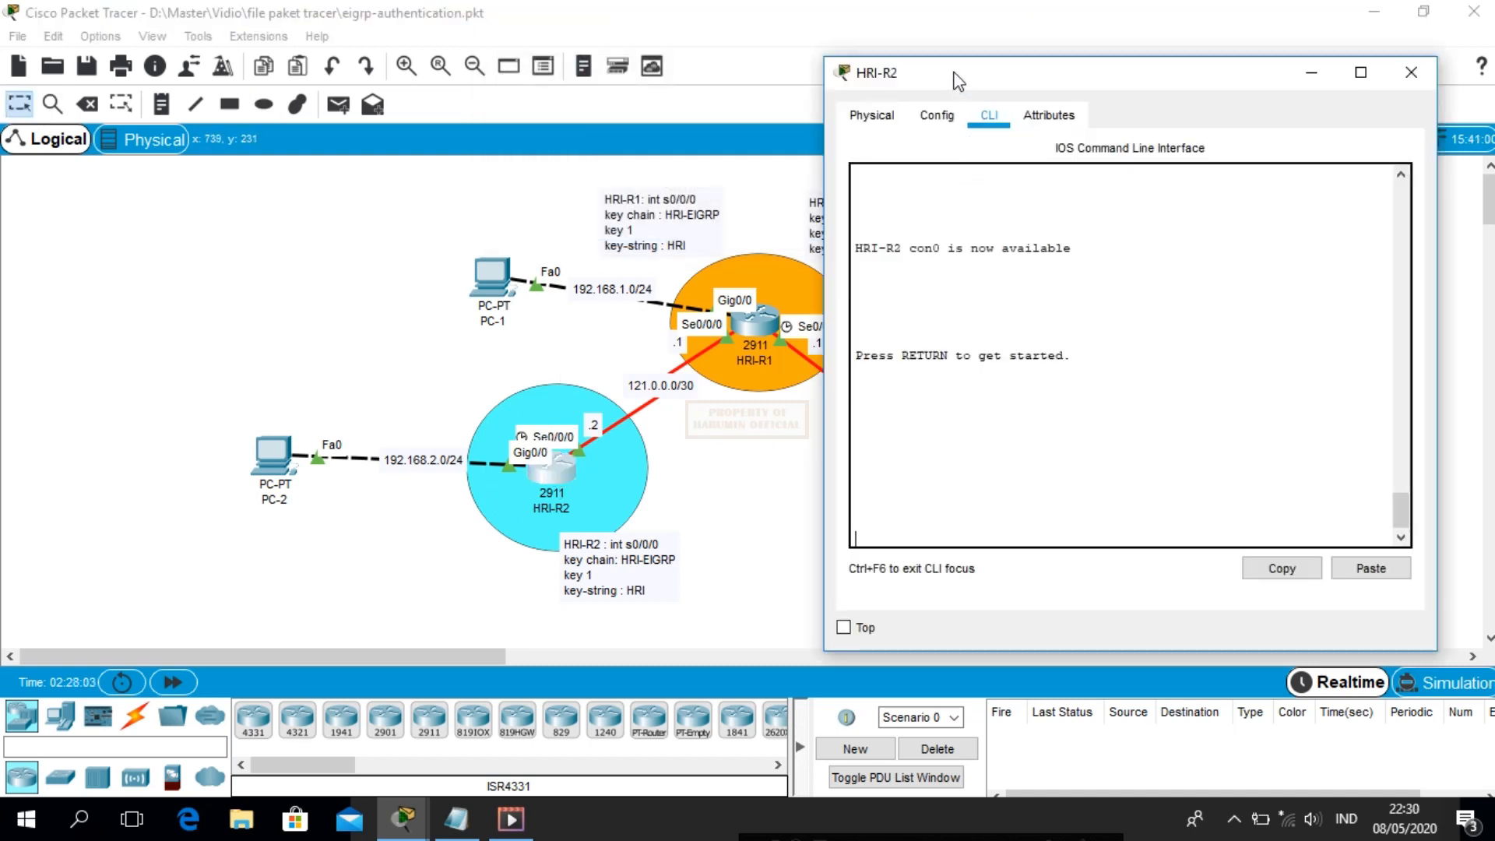
click(1410, 73)
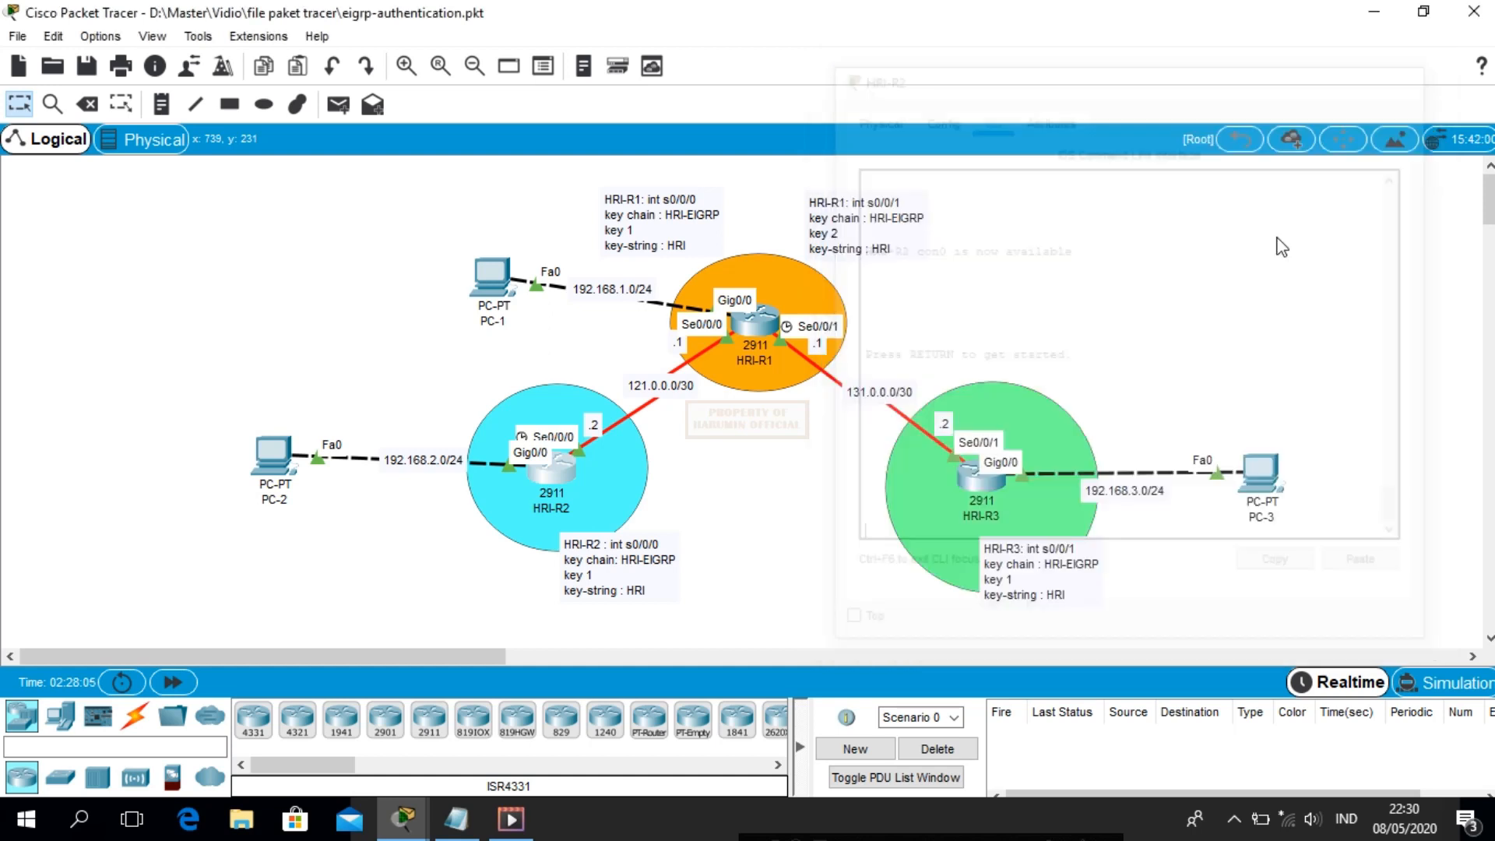
click(983, 476)
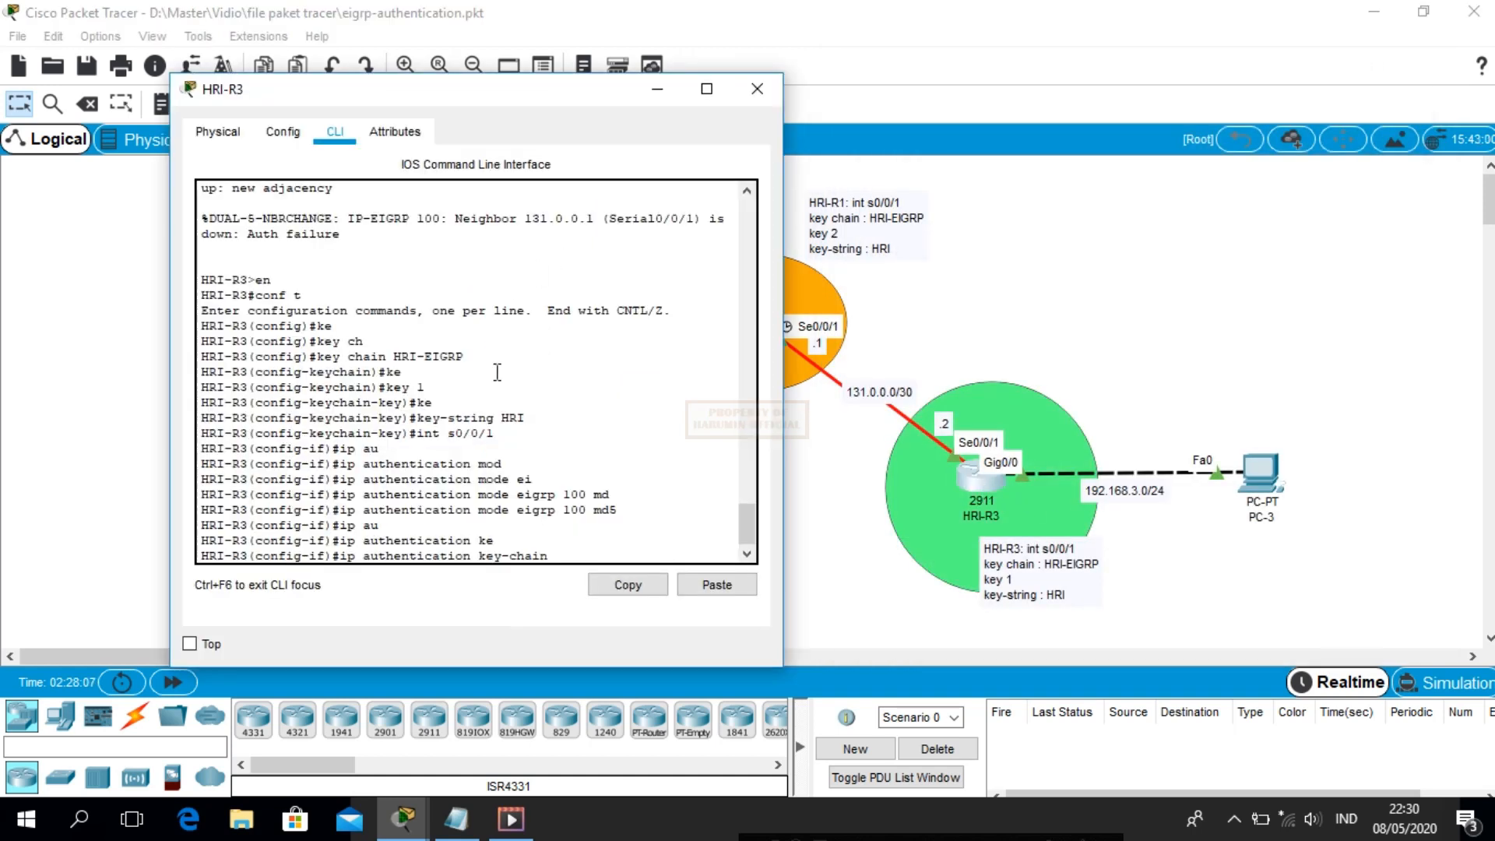
Finish 'ip authentication key-chain eigrp 100 HRI-EIGRP' on HRI-R3's s0/0/1, restoring neighbor 131.0.0.1
text(ri)
key(Tab)
key(BackSpace)
text(ei)
key(Tab)
text(grp 100)
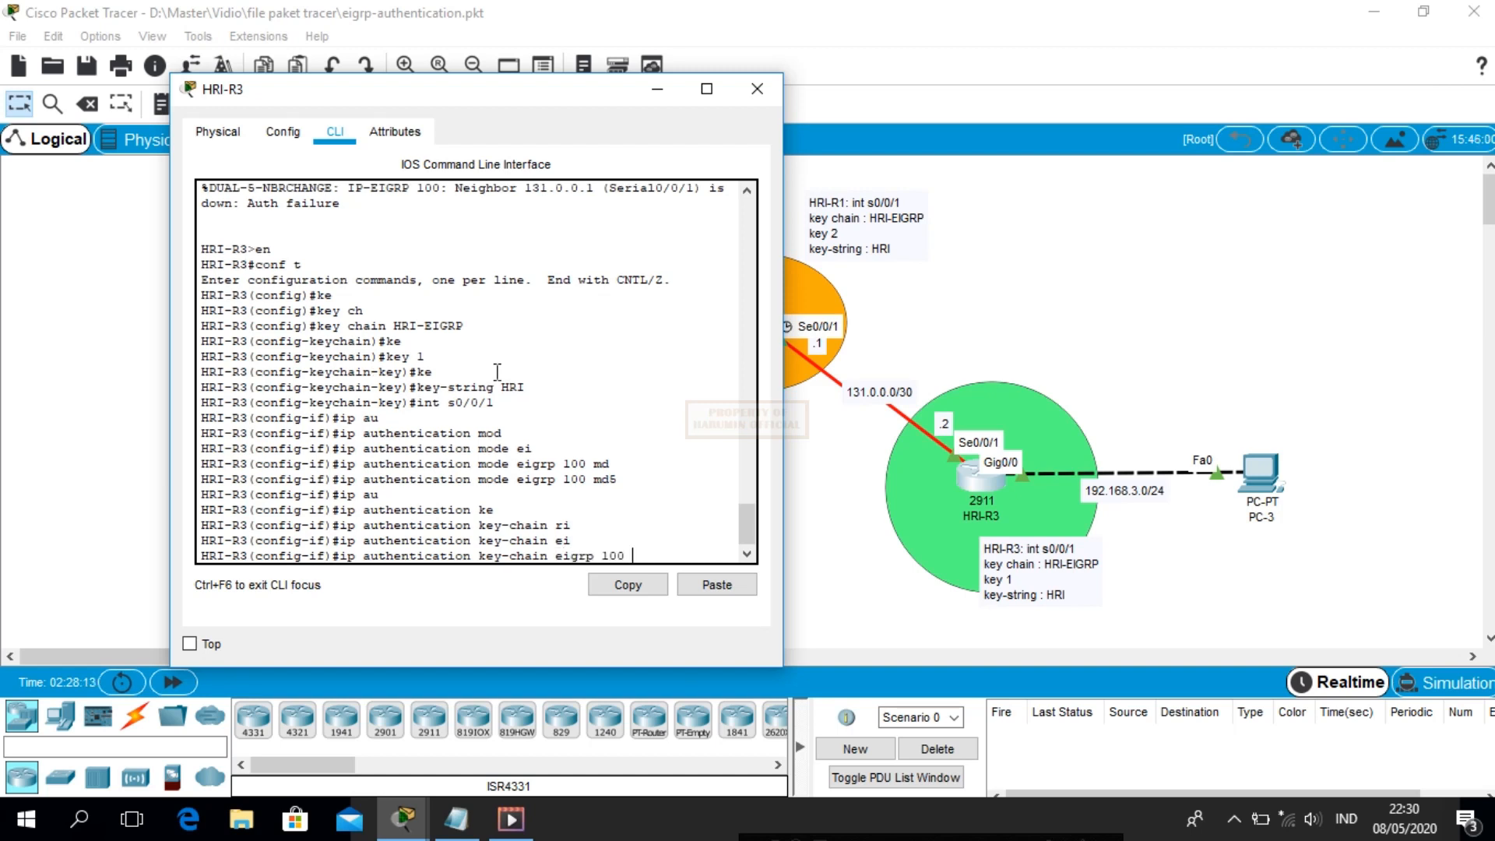
text( HRI-EIGRP)
key(Return)
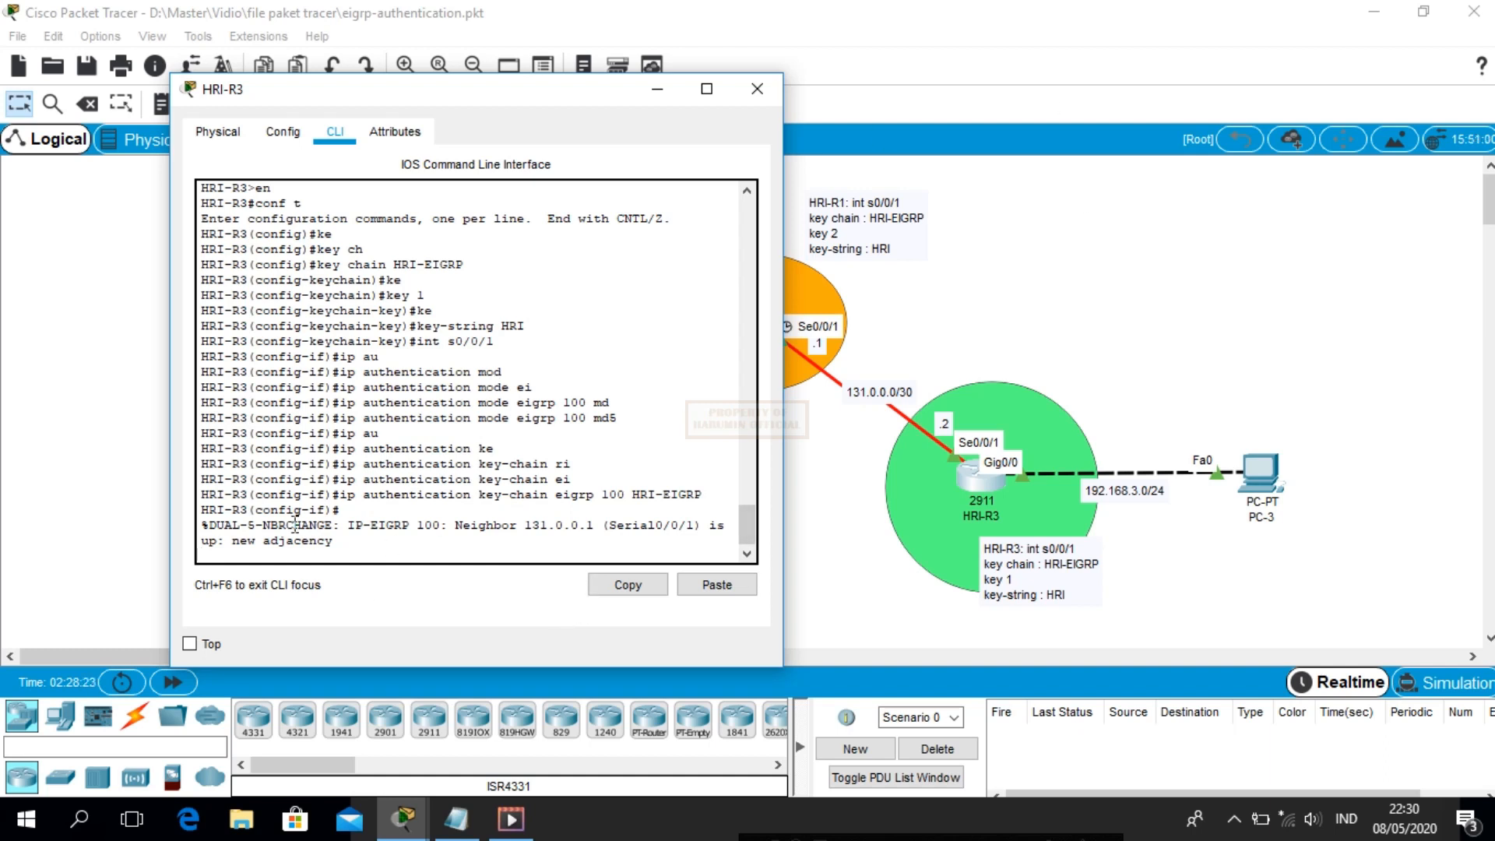
drag(387, 96, 293, 105)
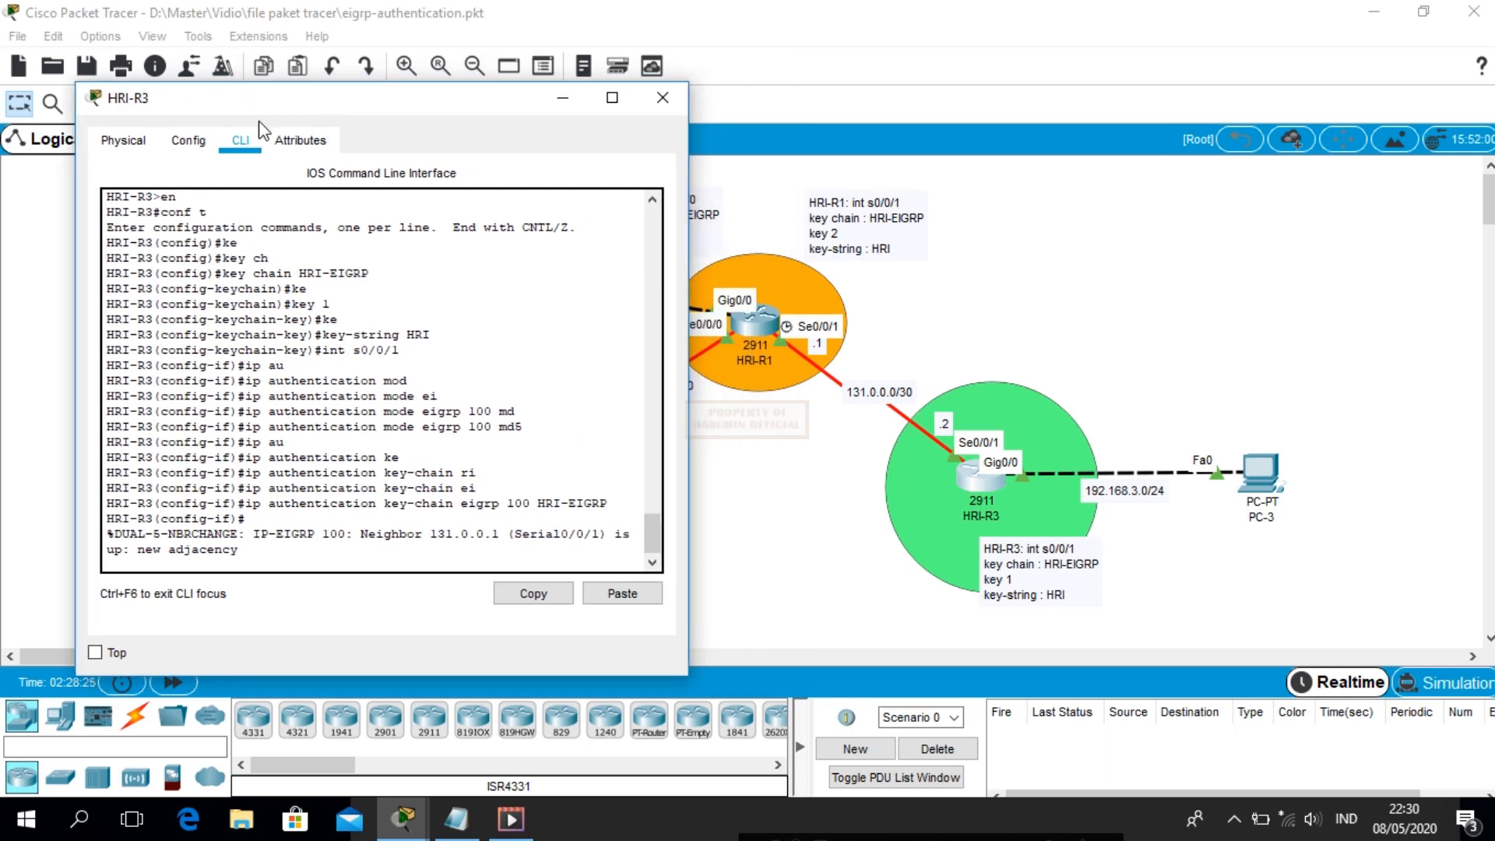
key(Return)
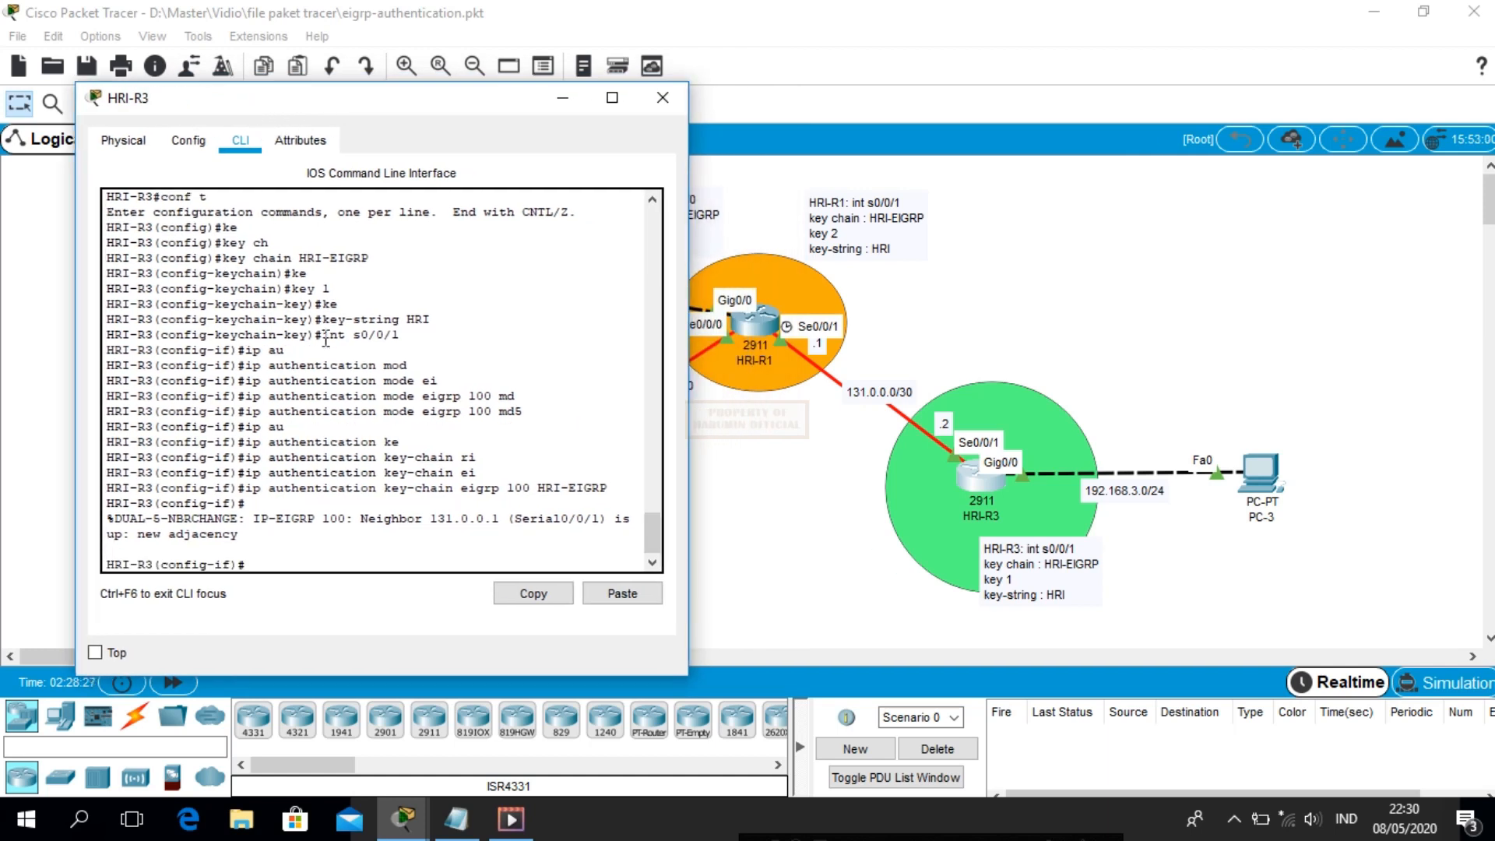
Close HRI-R3, fast-forward time, and send a test ping from PC-1 to PC-3
click(663, 101)
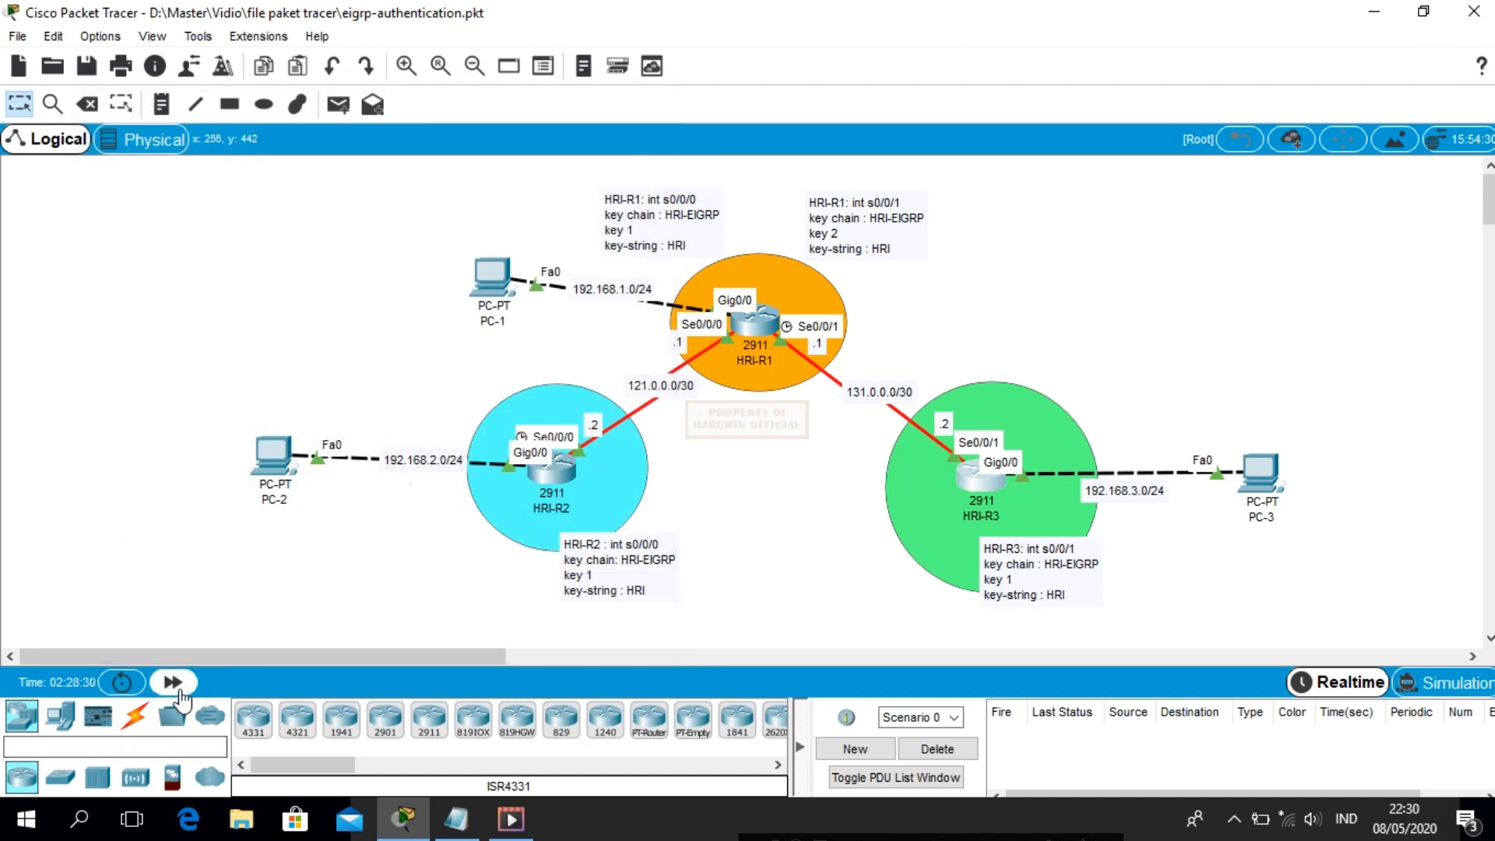
click(173, 684)
click(172, 683)
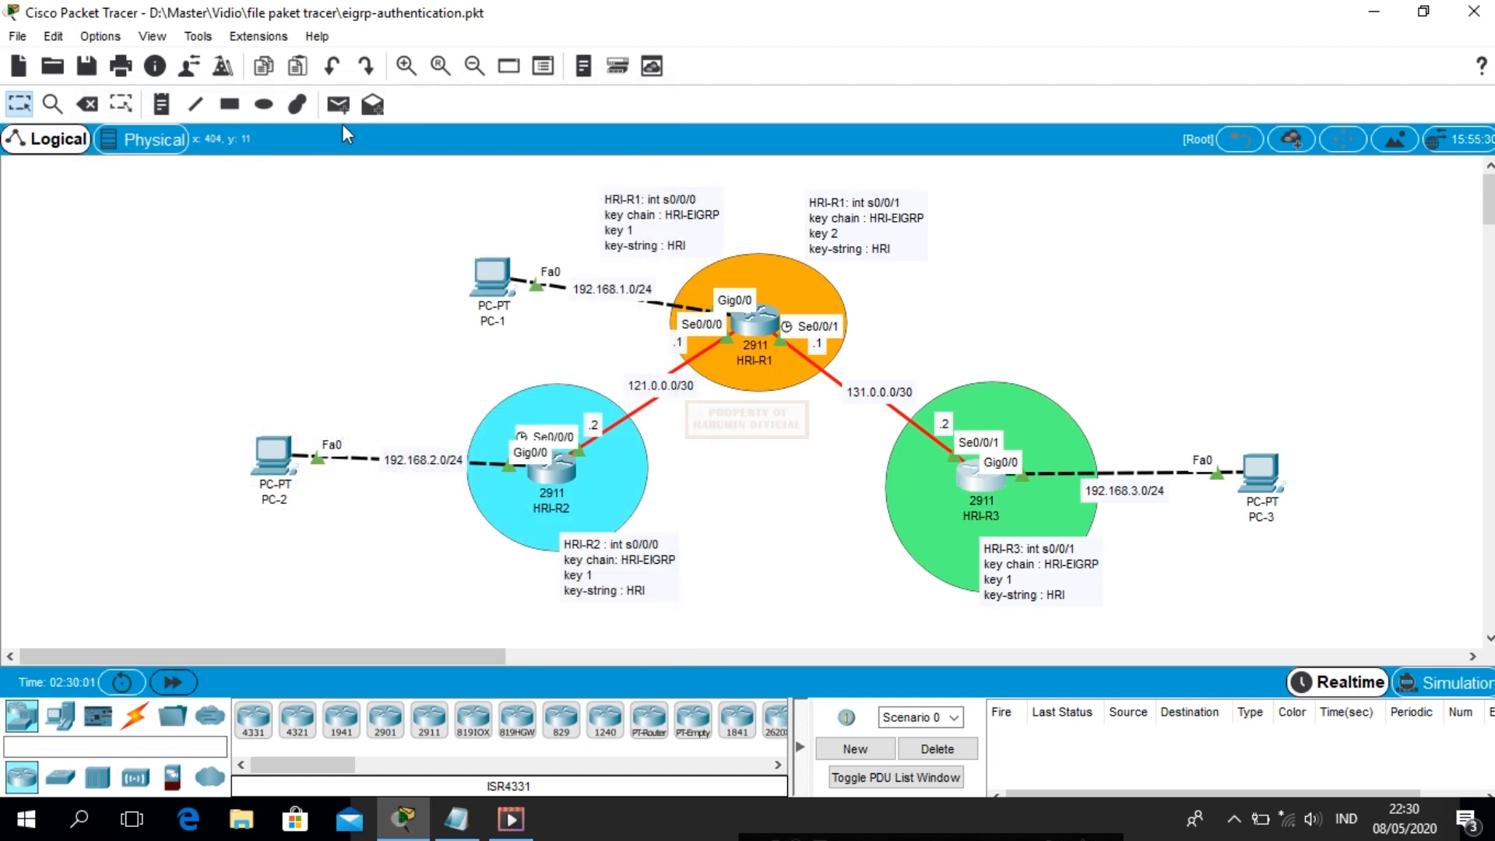
click(338, 105)
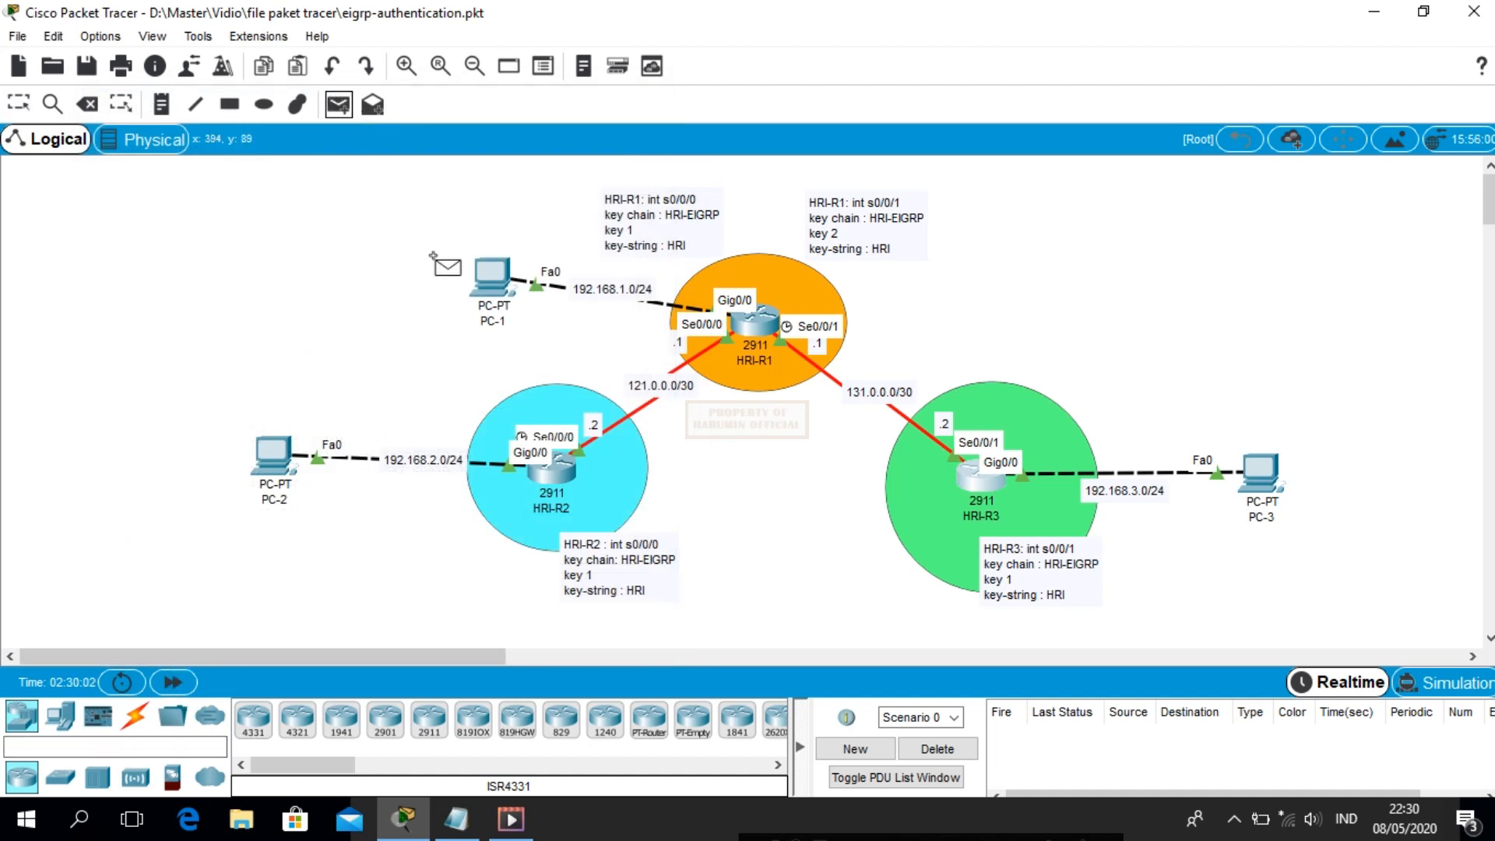
click(494, 276)
click(1261, 473)
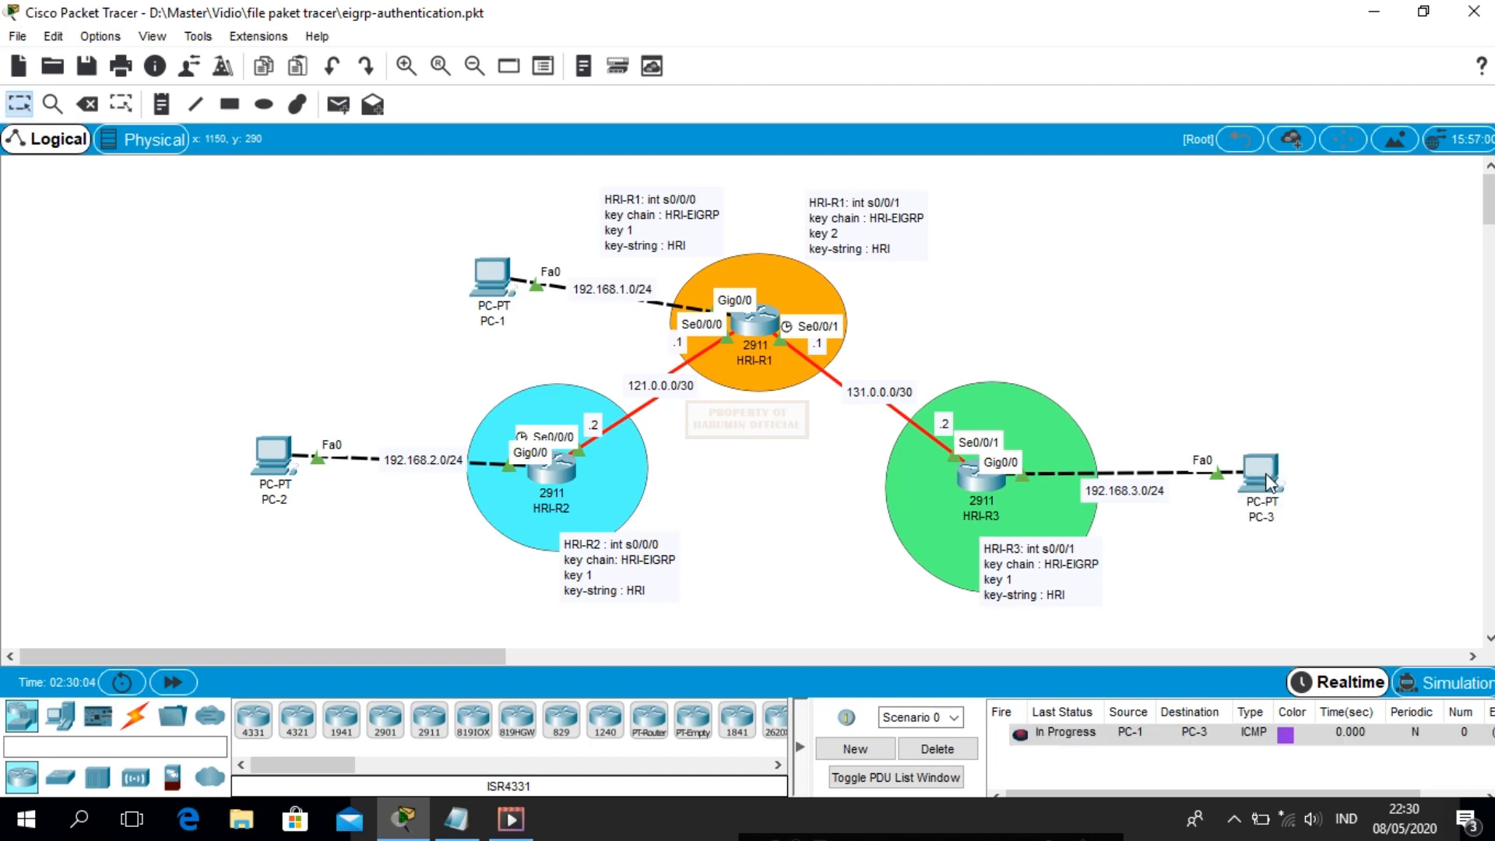
Send a test ping from PC-3 to PC-2, then delete the test packets
click(338, 104)
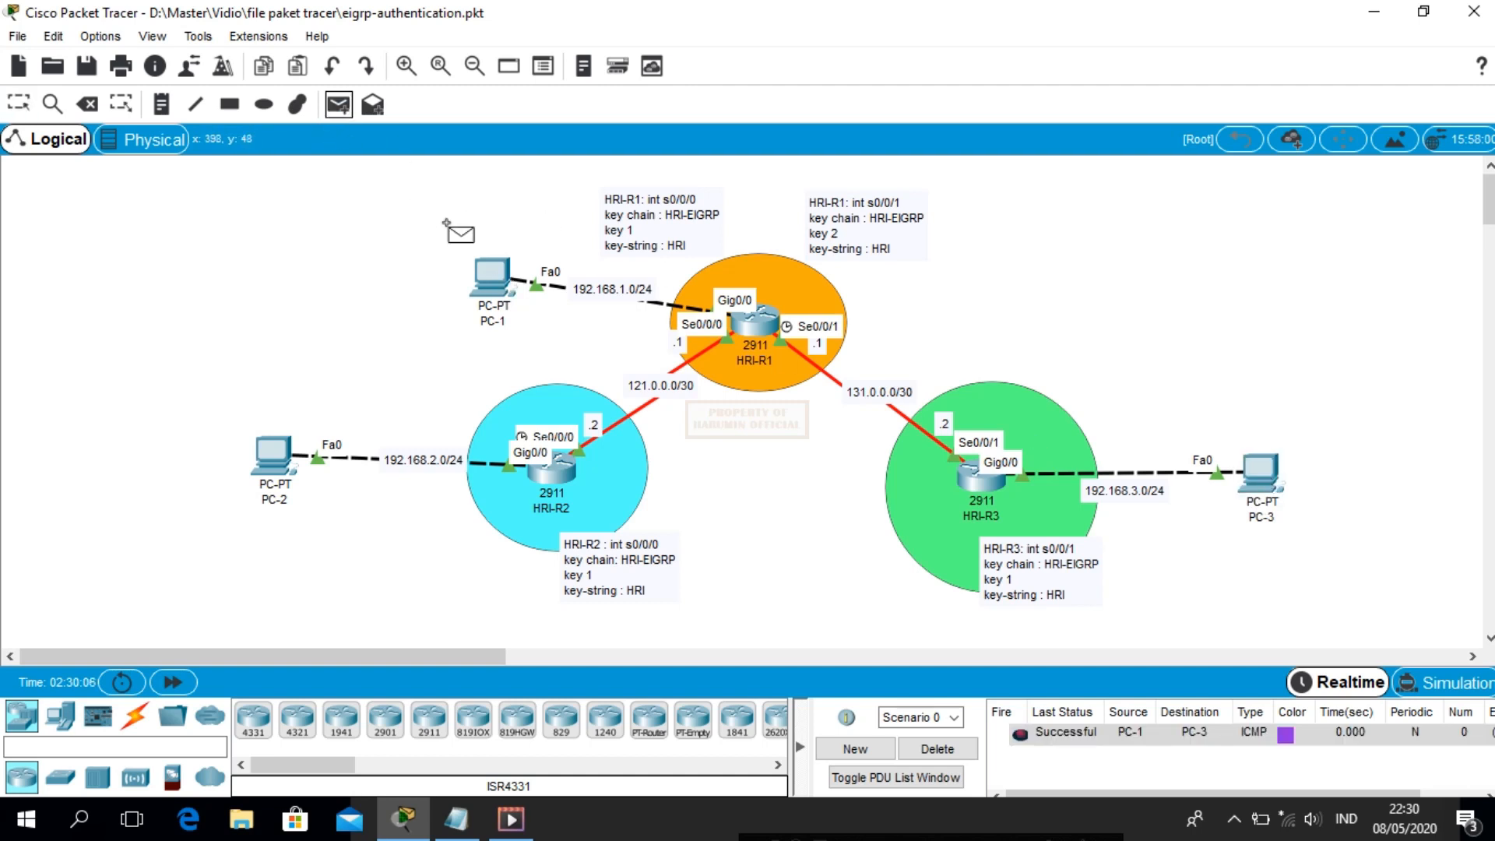
click(1269, 479)
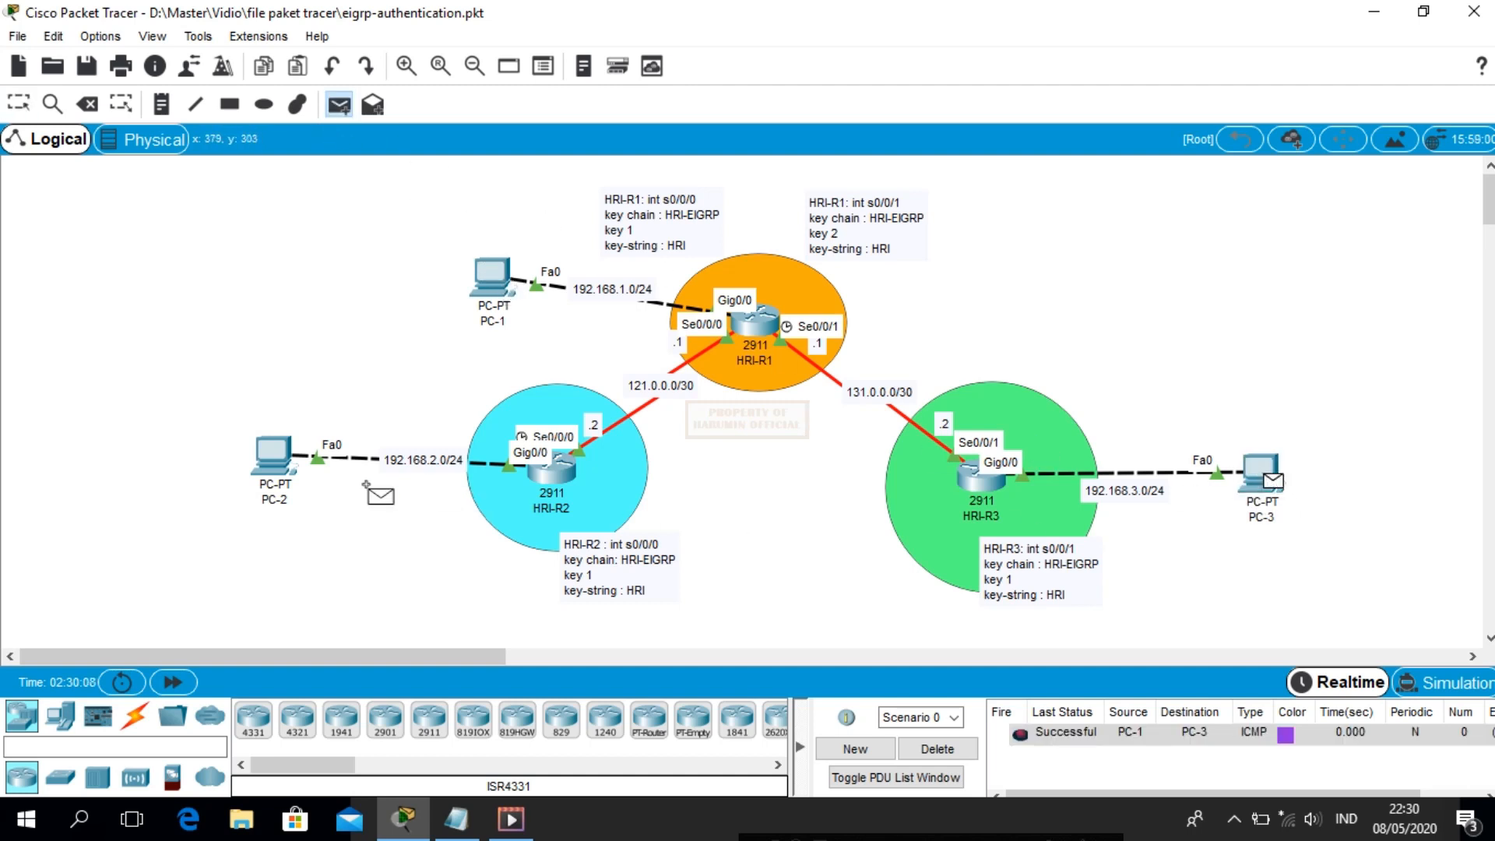
click(277, 451)
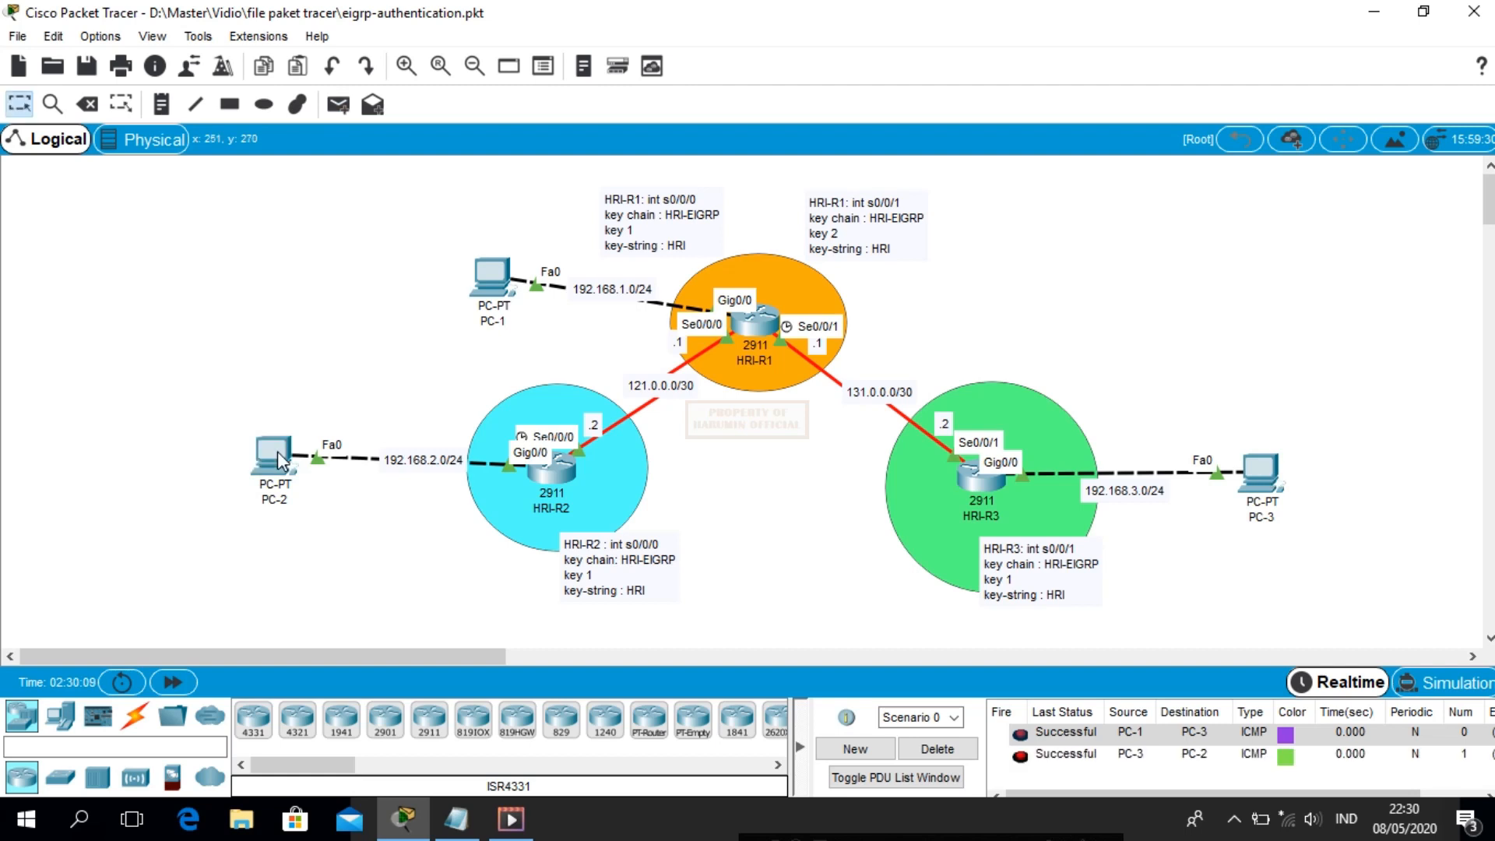
click(957, 751)
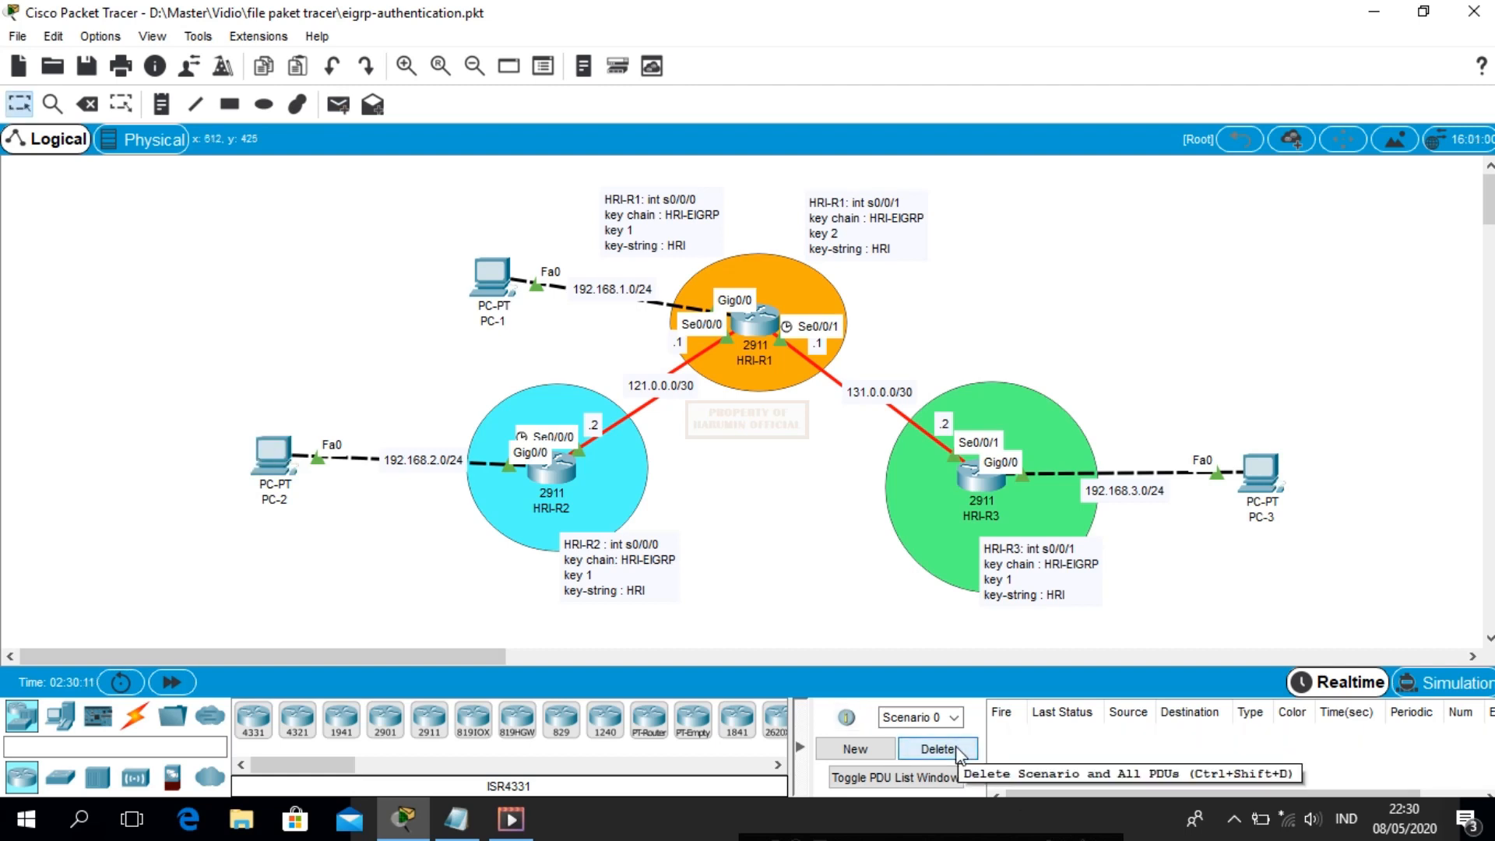